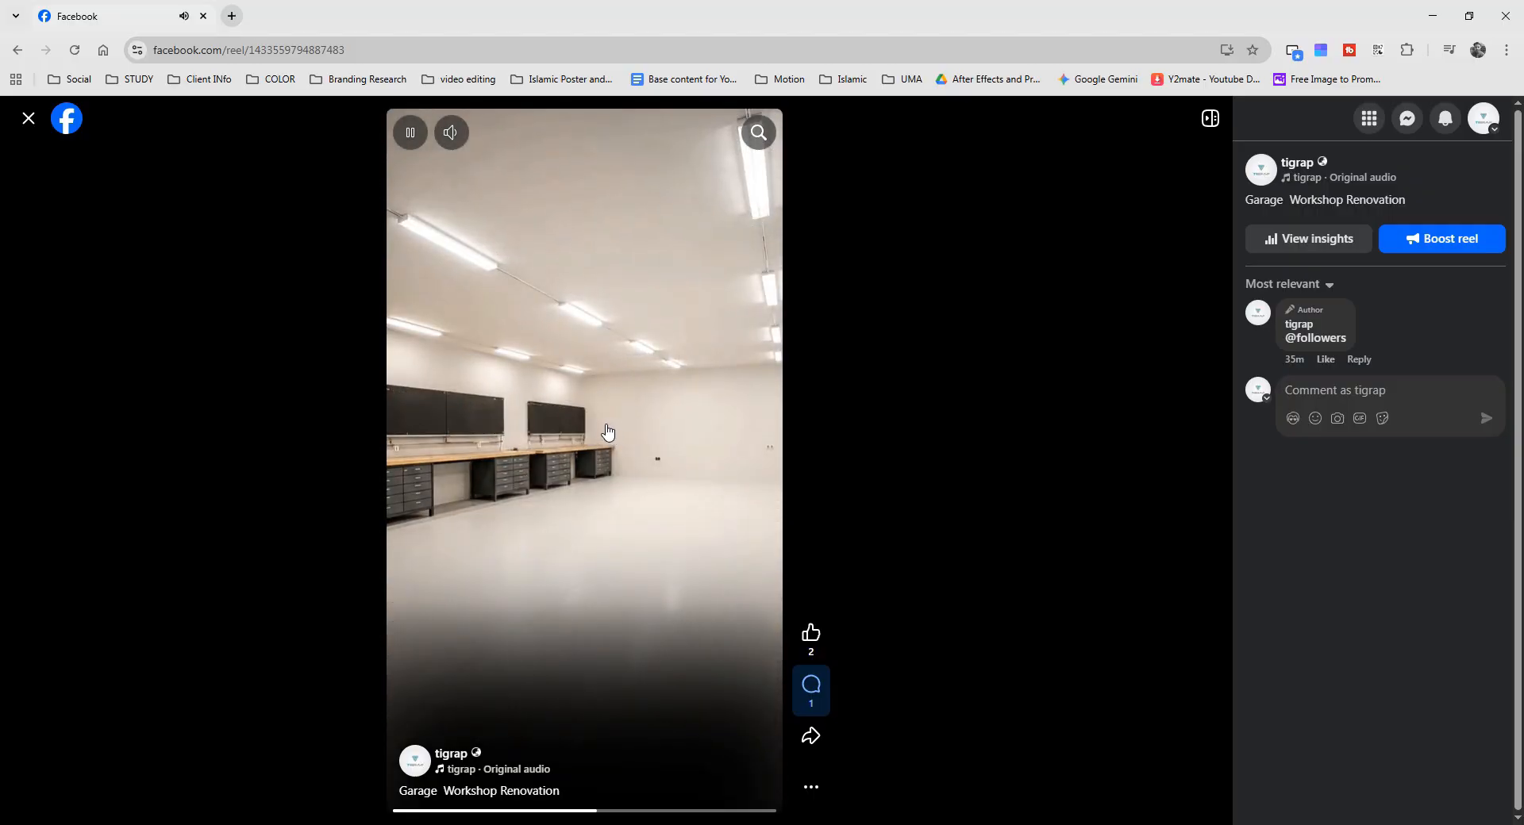
{"action": "left_click", "coordinate": [614, 493]}
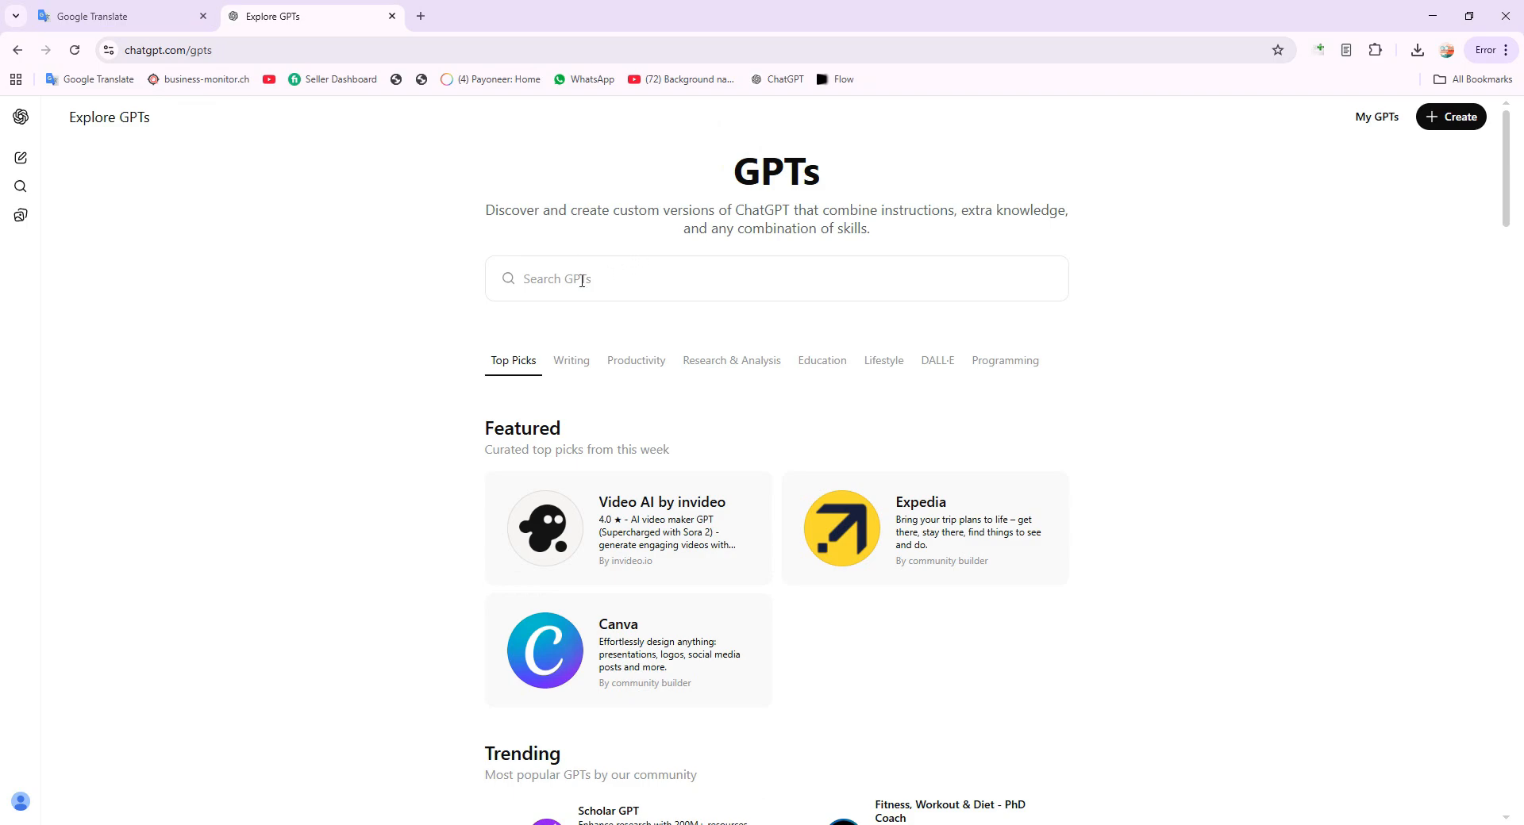
Search the GPT directory for "renovation timelapse" and open the details of the "Renovations / trasnformations timelapse" GPT.
{"action": "left_click", "coordinate": [582, 280]}
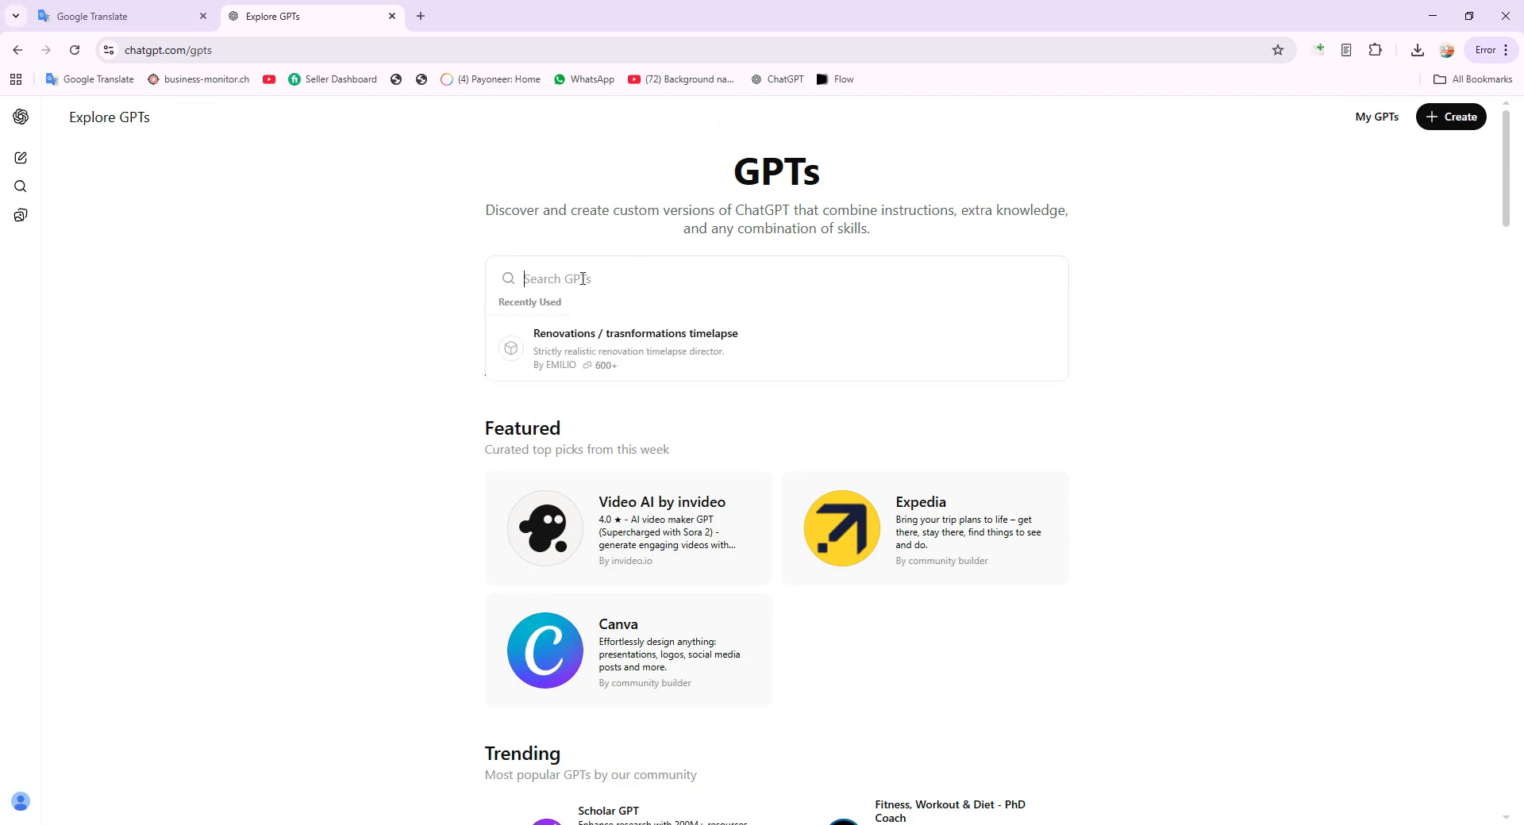
{"action": "type", "text": "renovation timelapse"}
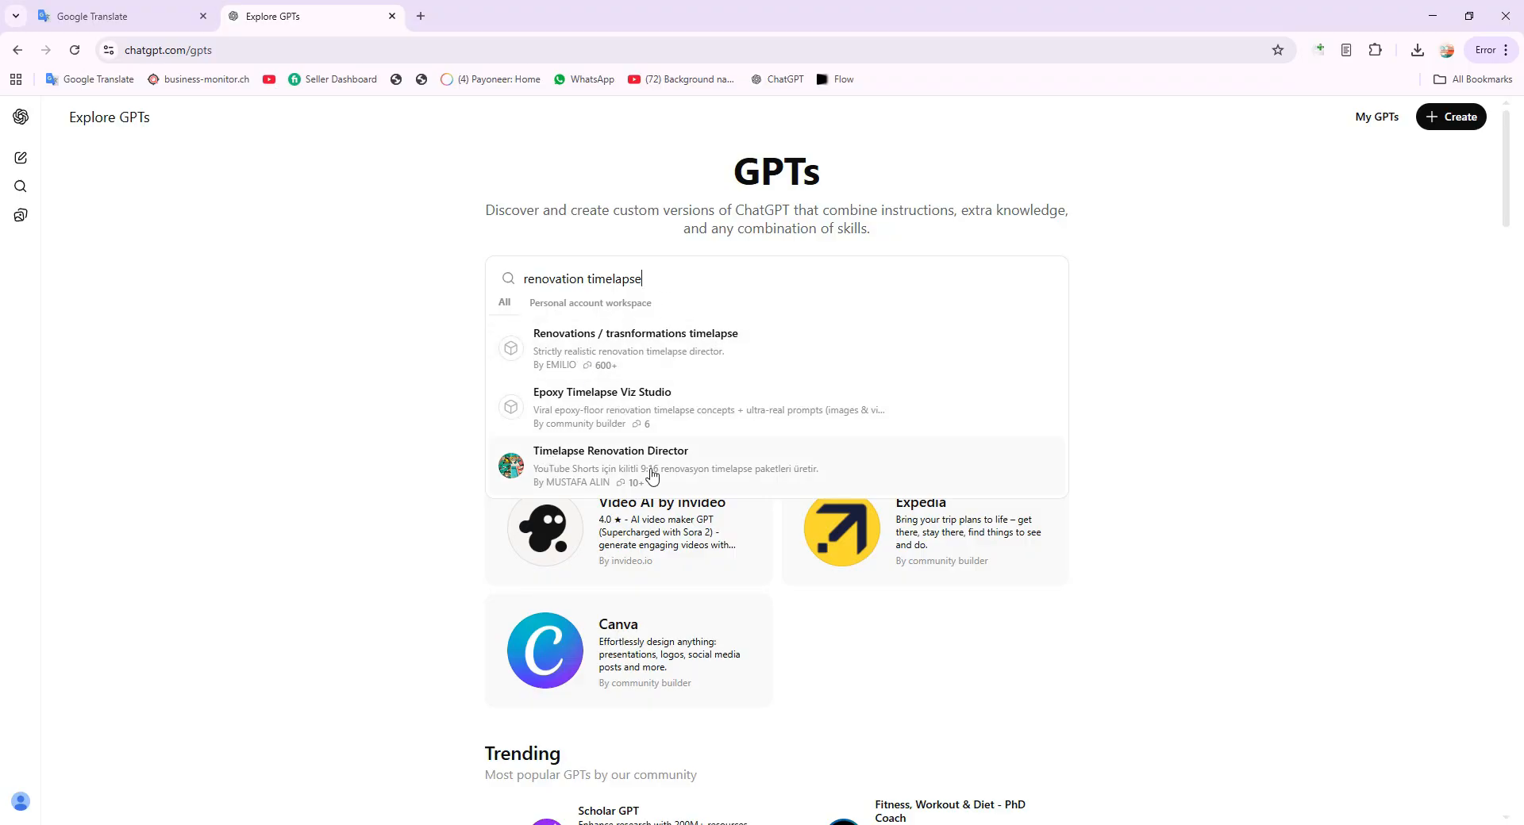
{"action": "left_click", "coordinate": [665, 347]}
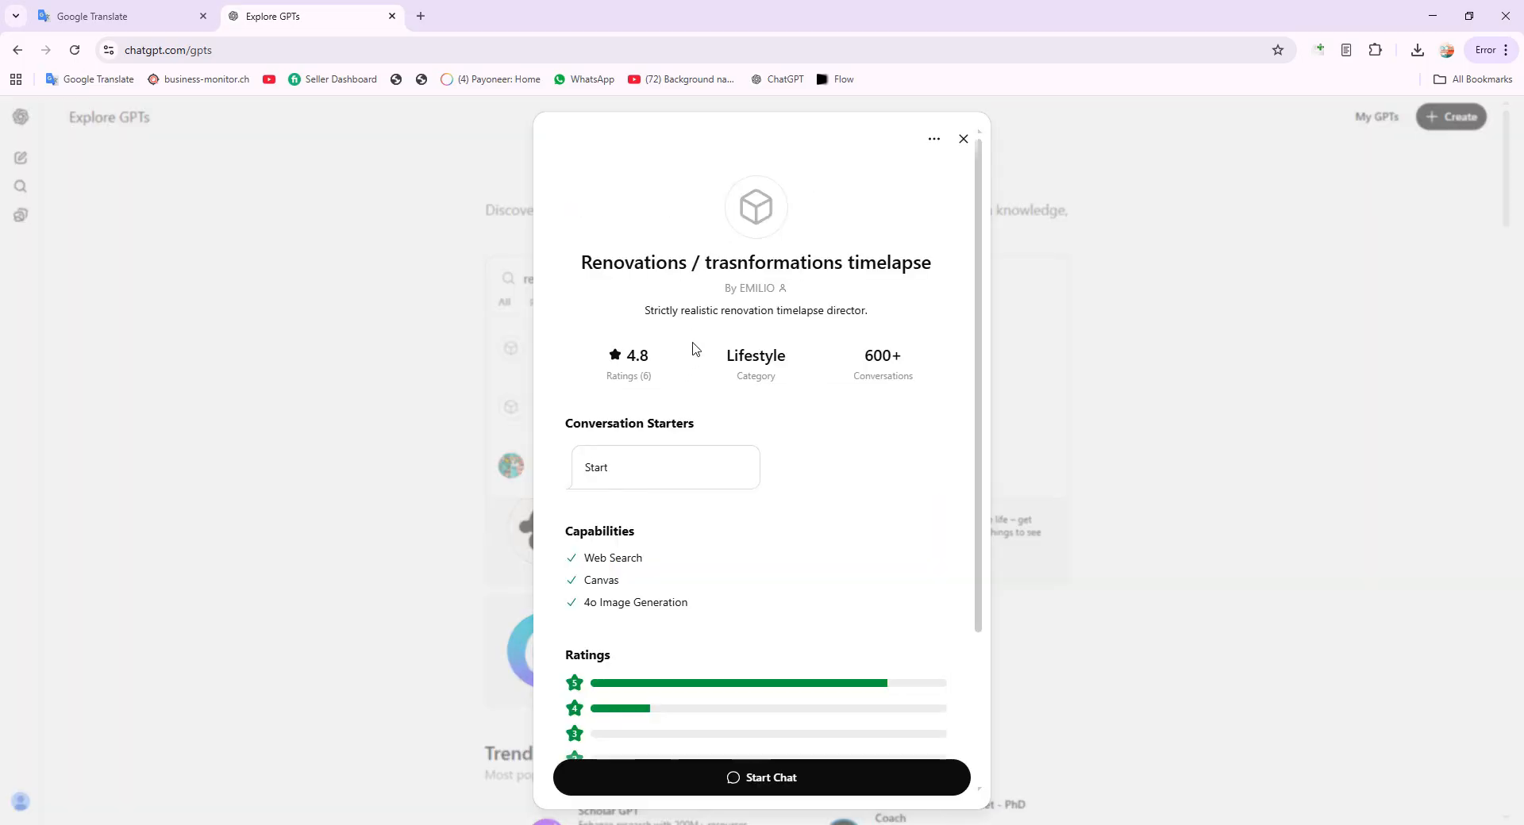
Begin a chat with the renovation timelapse GPT using its "Start" conversation starter.
{"action": "scroll", "coordinate": [762, 258], "scroll_direction": "down", "scroll_amount": 3}
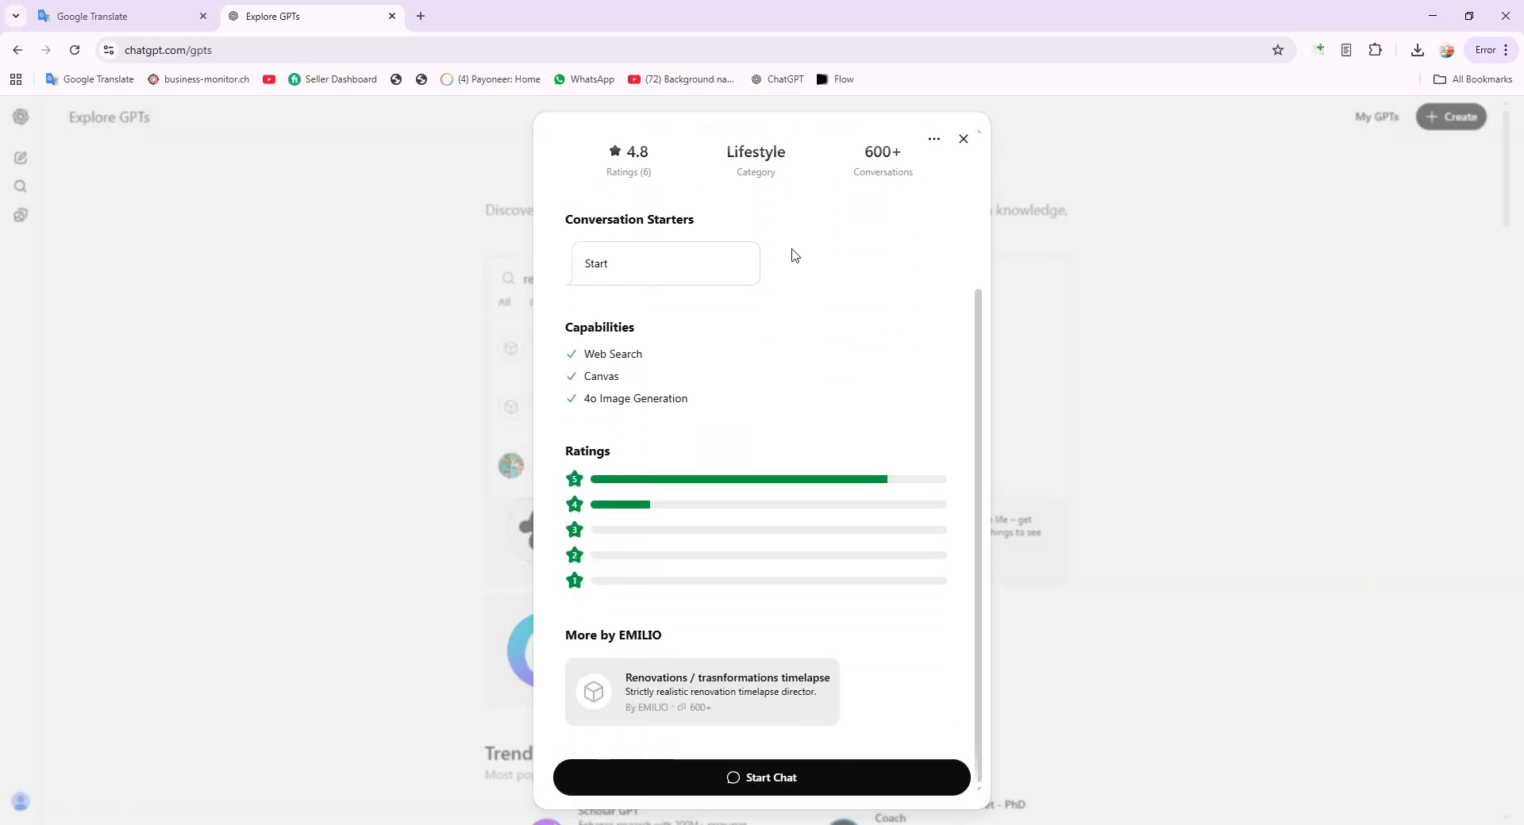
{"action": "left_click", "coordinate": [616, 270]}
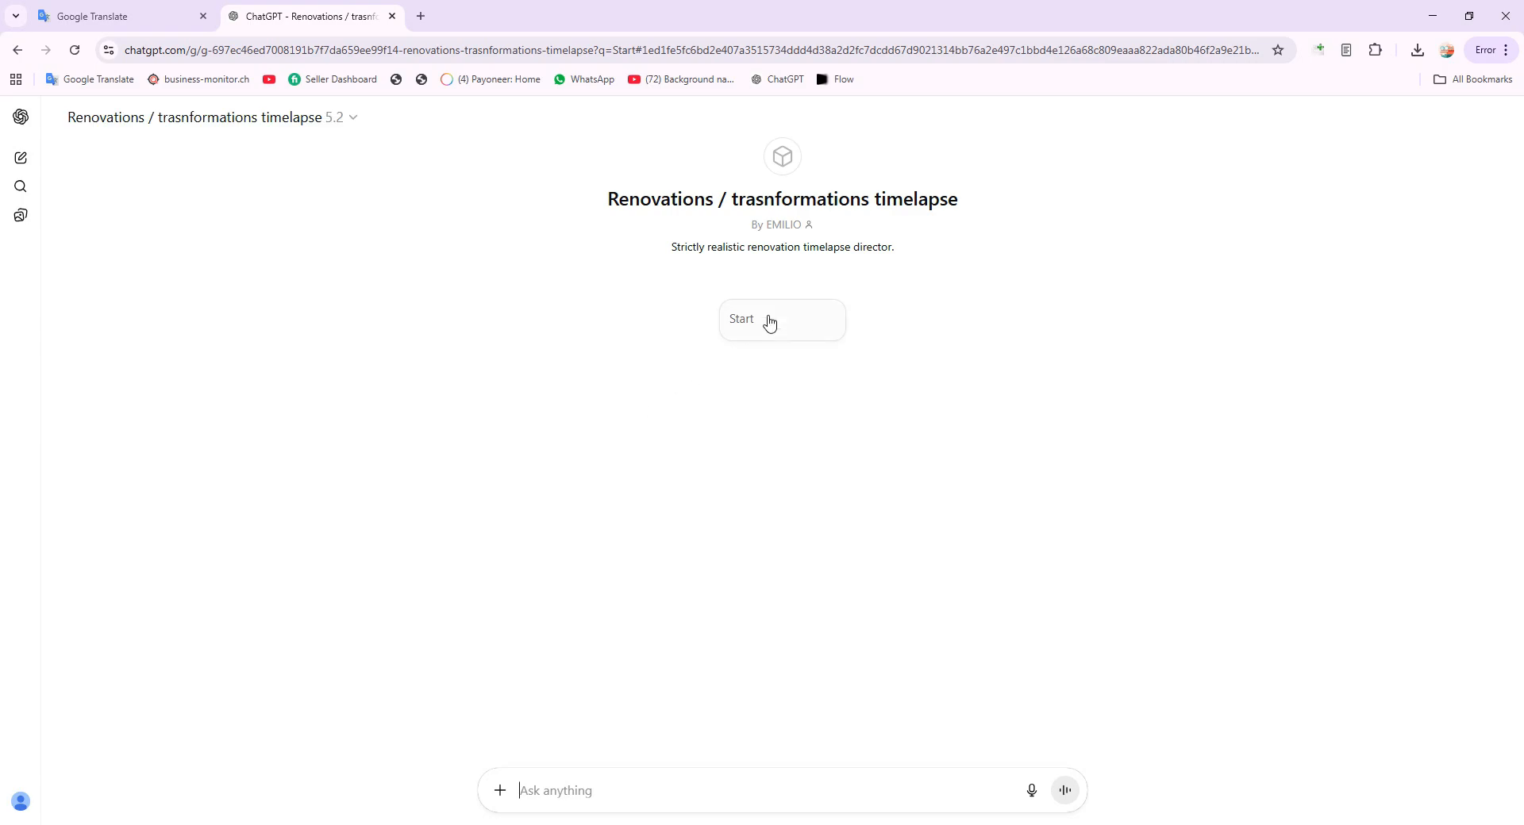
{"action": "left_click", "coordinate": [767, 327]}
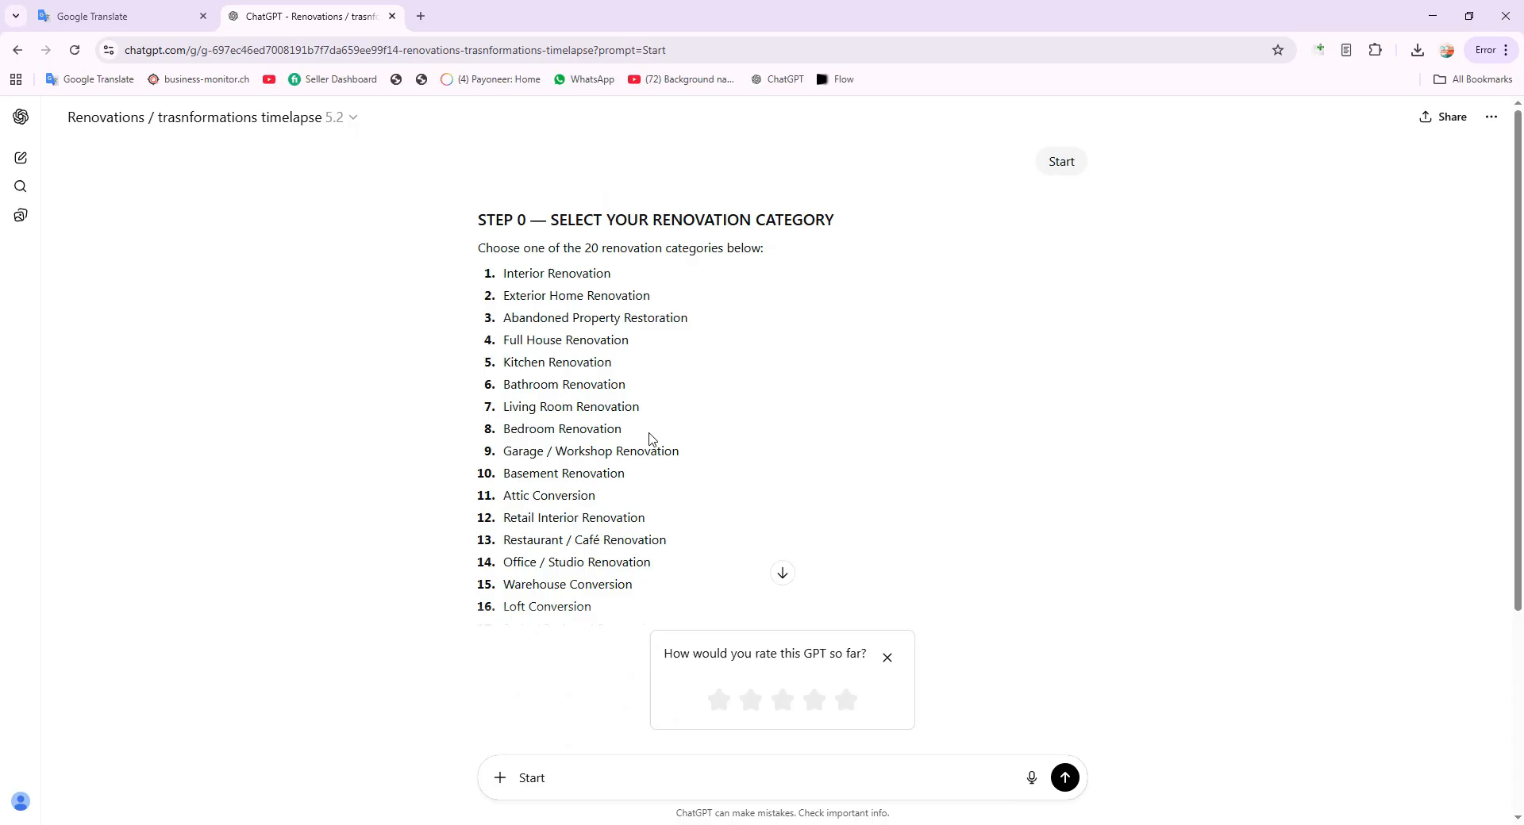
Copy the category "Exterior Home Renovation" from the list and send it in place of the leftover "Start" text, dismissing the rating prompt.
{"action": "scroll", "coordinate": [571, 288], "scroll_direction": "down", "scroll_amount": 3}
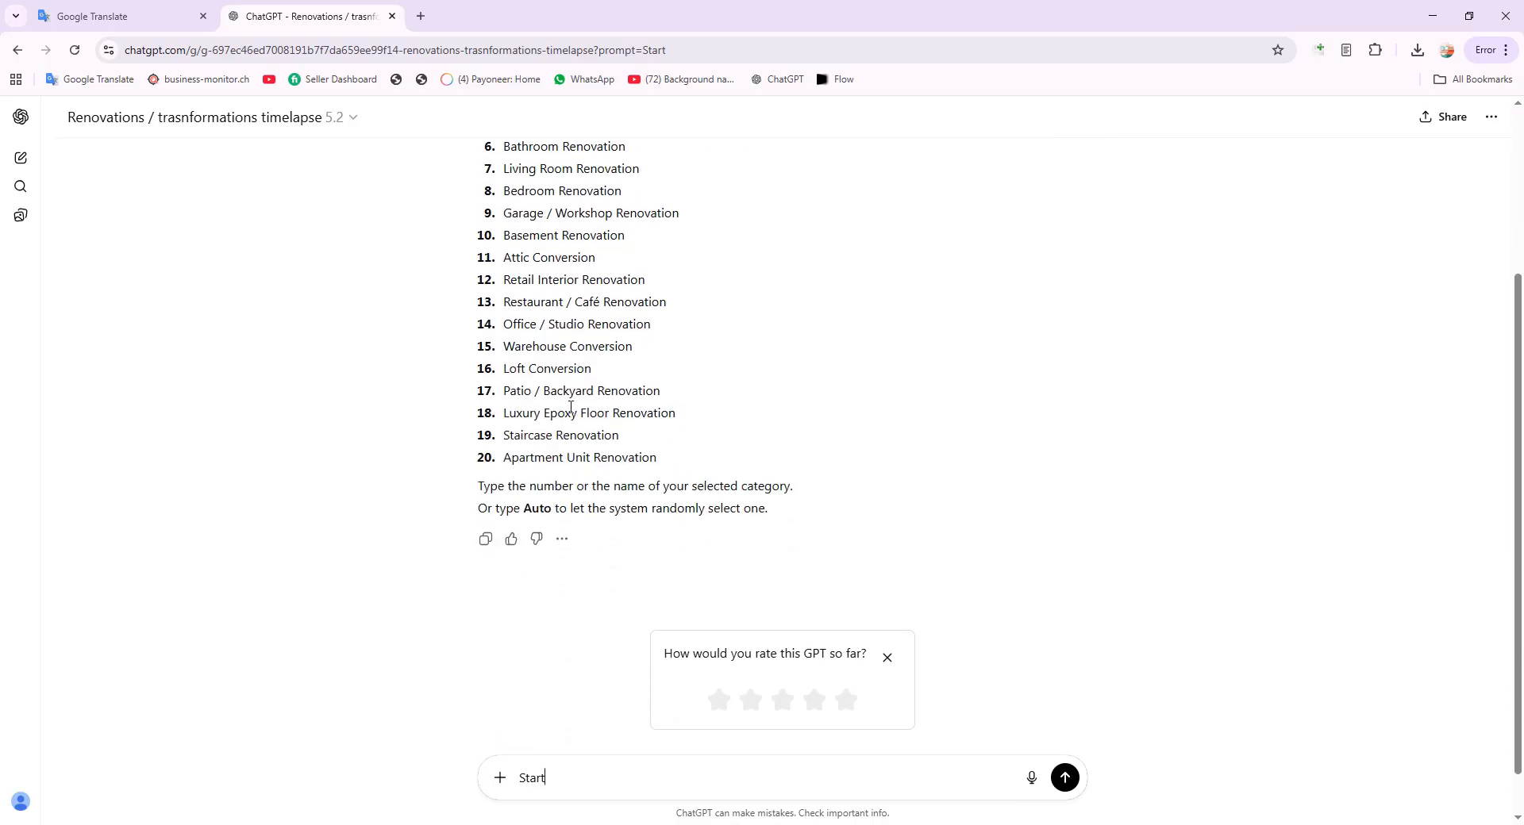
{"action": "scroll", "coordinate": [571, 407], "scroll_direction": "up", "scroll_amount": 3}
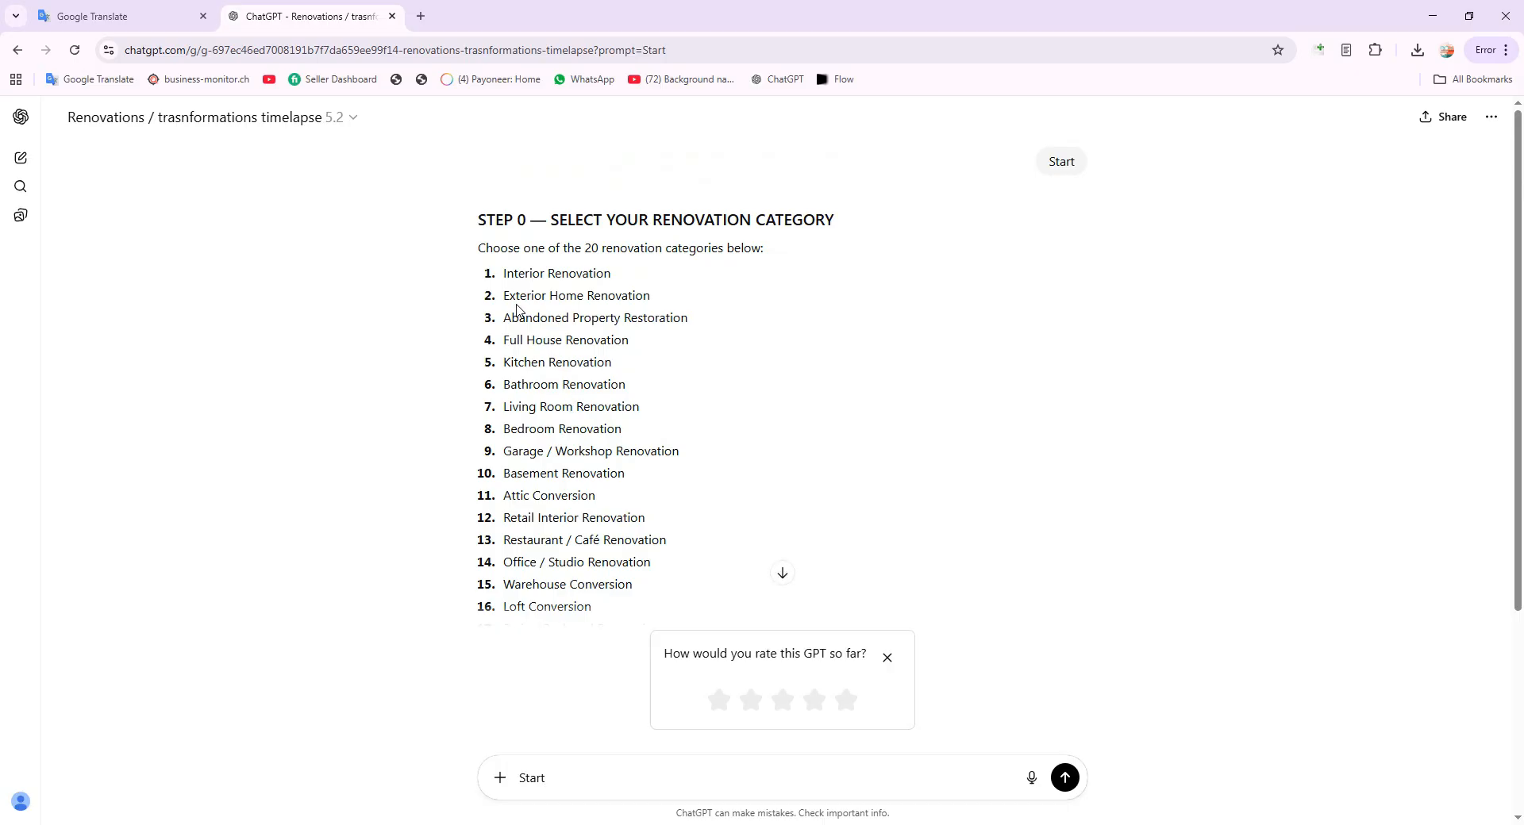
{"action": "left_click_drag", "start_coordinate": [506, 295], "coordinate": [667, 296]}
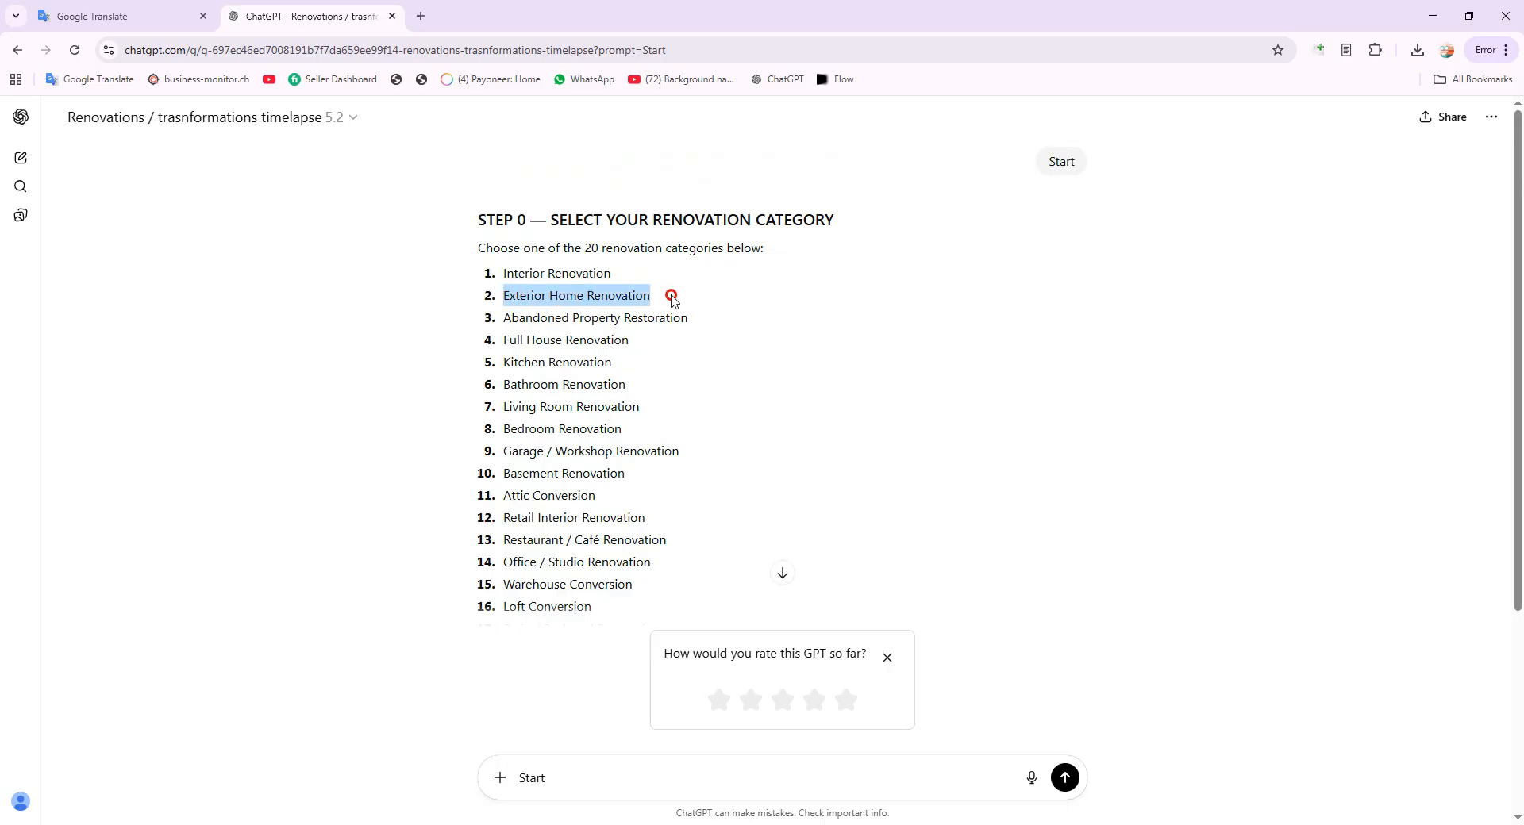
{"action": "right_click", "coordinate": [644, 296]}
{"action": "left_click", "coordinate": [691, 312]}
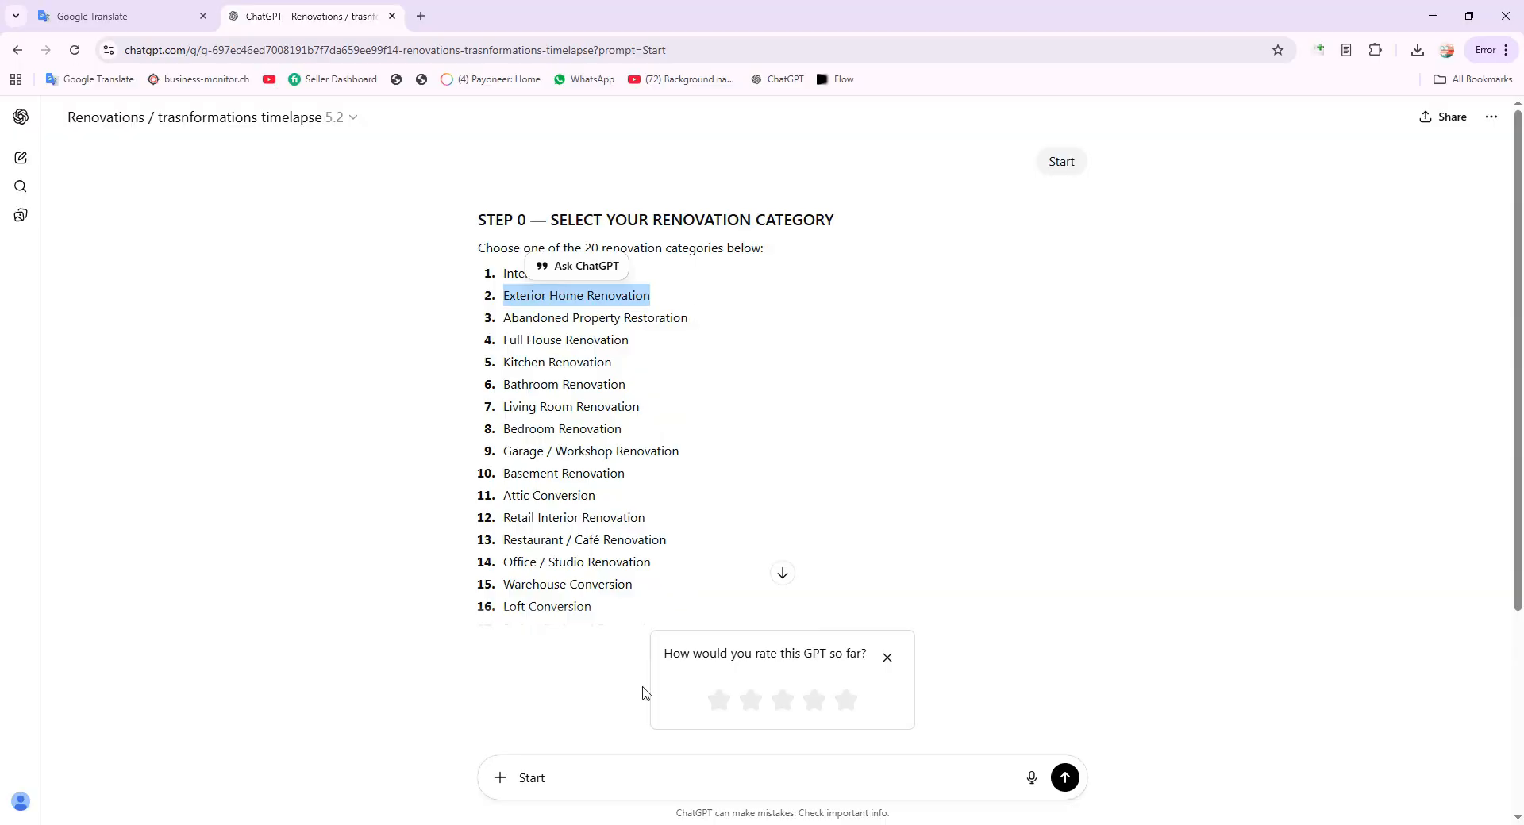
{"action": "left_click", "coordinate": [570, 775]}
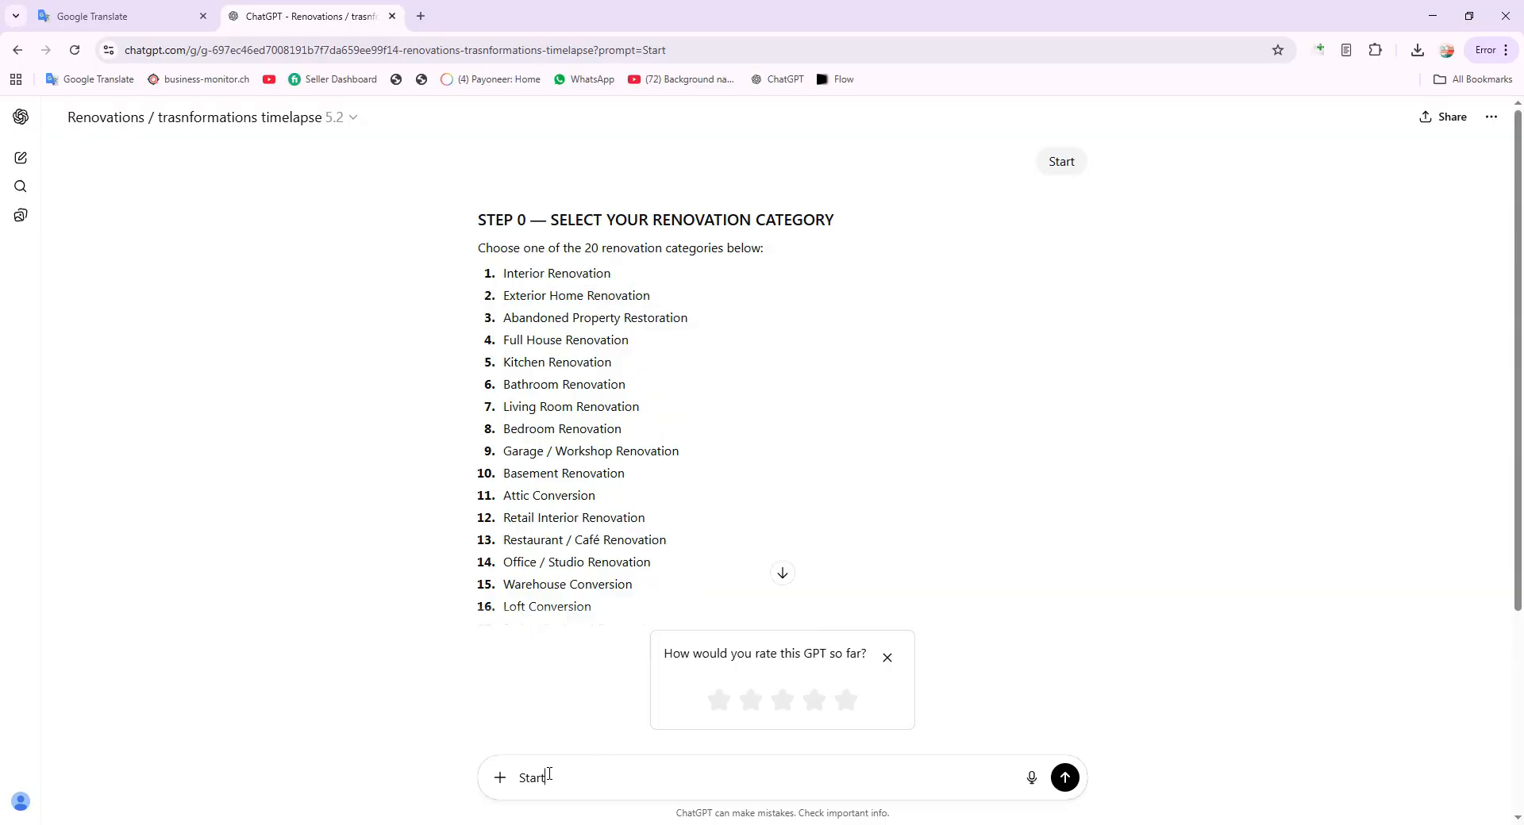
{"action": "left_click_drag", "start_coordinate": [555, 768], "coordinate": [493, 779]}
{"action": "key", "text": "ctrl+v"}
{"action": "left_click", "coordinate": [887, 659]}
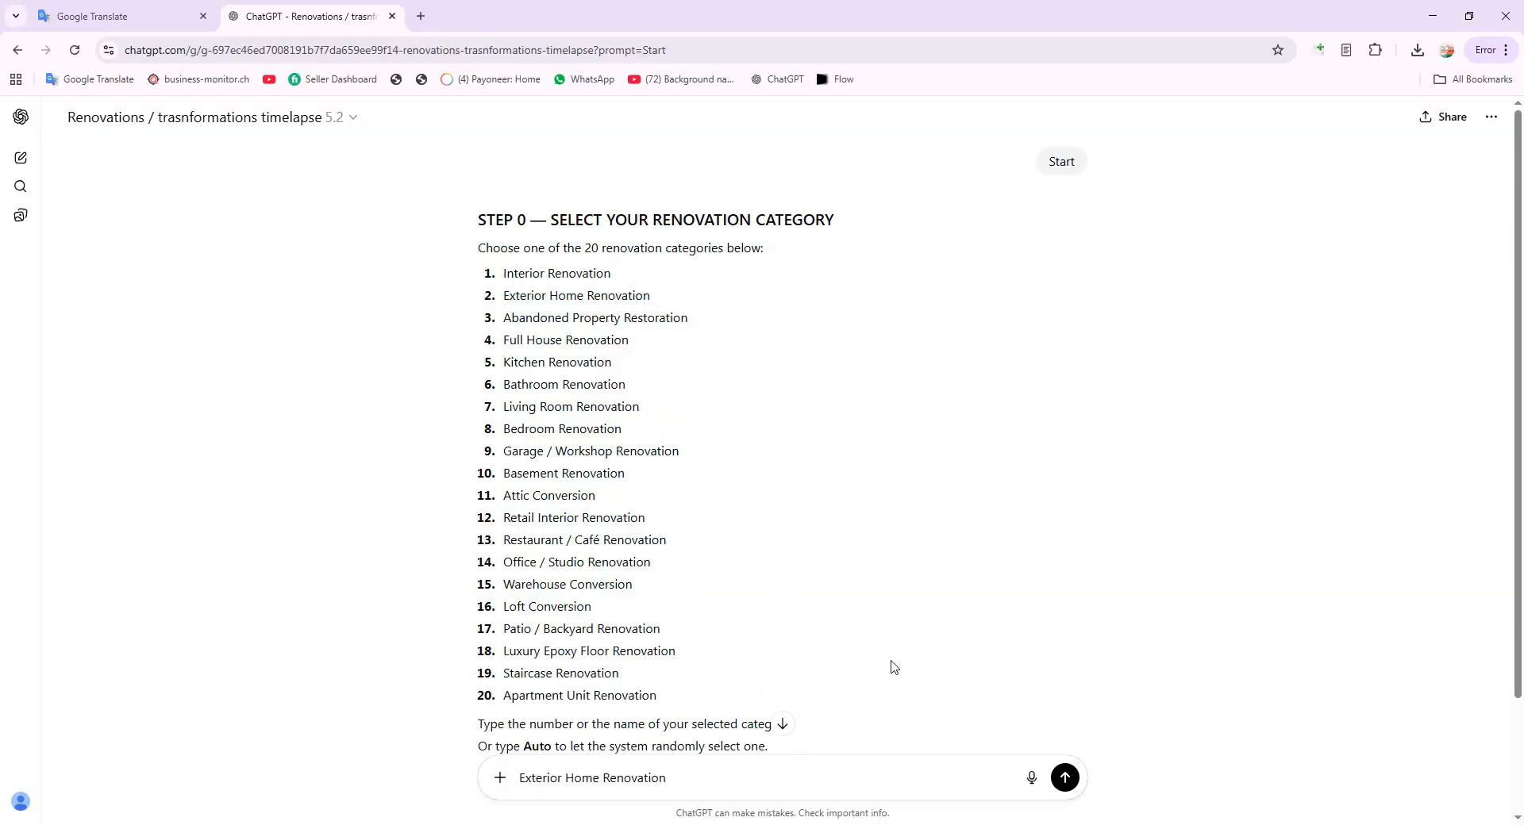
{"action": "left_click", "coordinate": [1060, 782]}
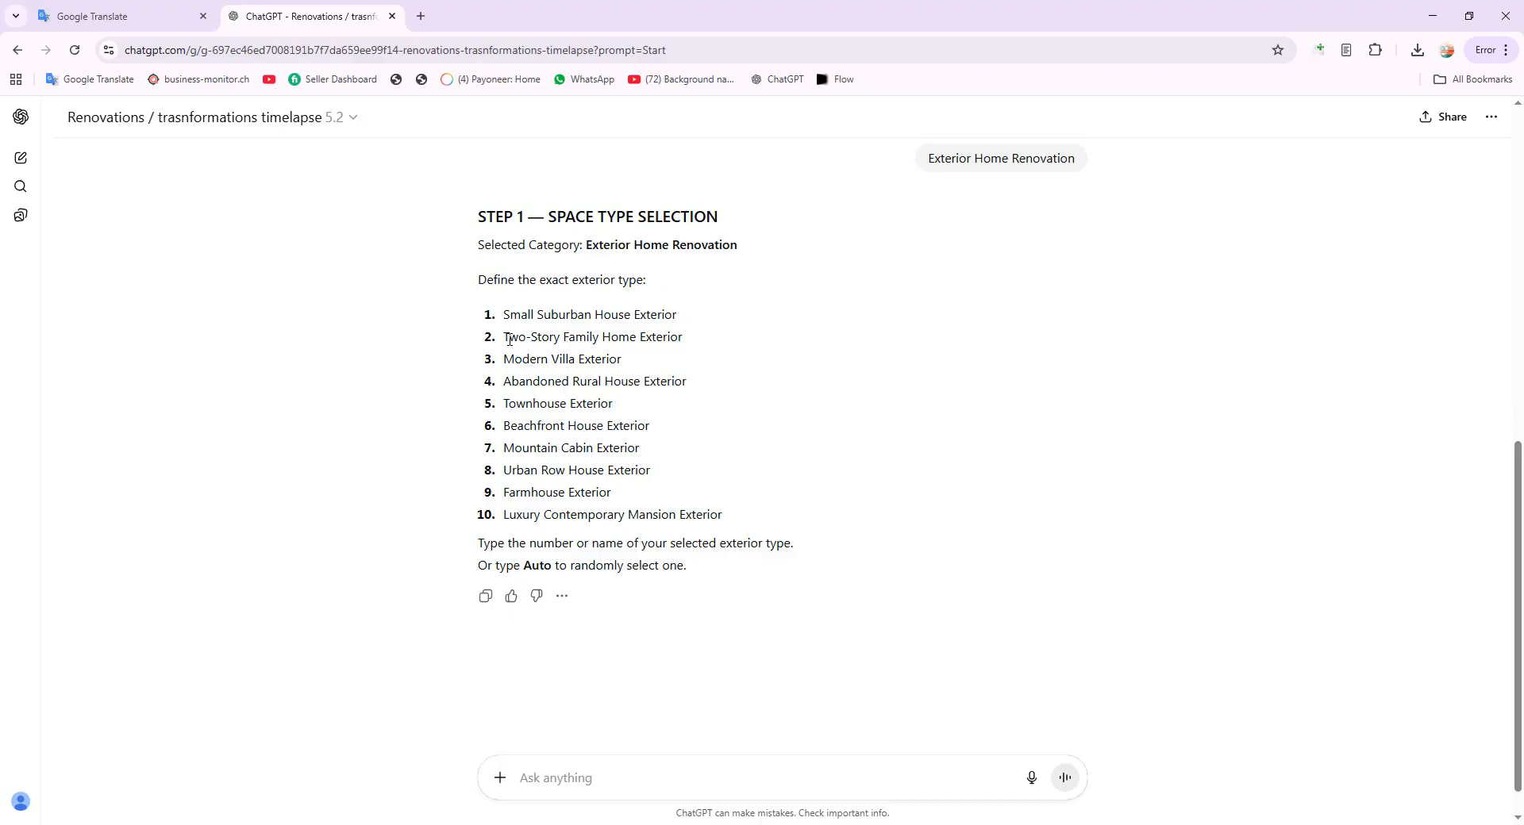
Copy "Two-Story Family Home Exterior" from the exterior type list and send it as the space type selection.
{"action": "left_click_drag", "start_coordinate": [506, 339], "coordinate": [681, 339]}
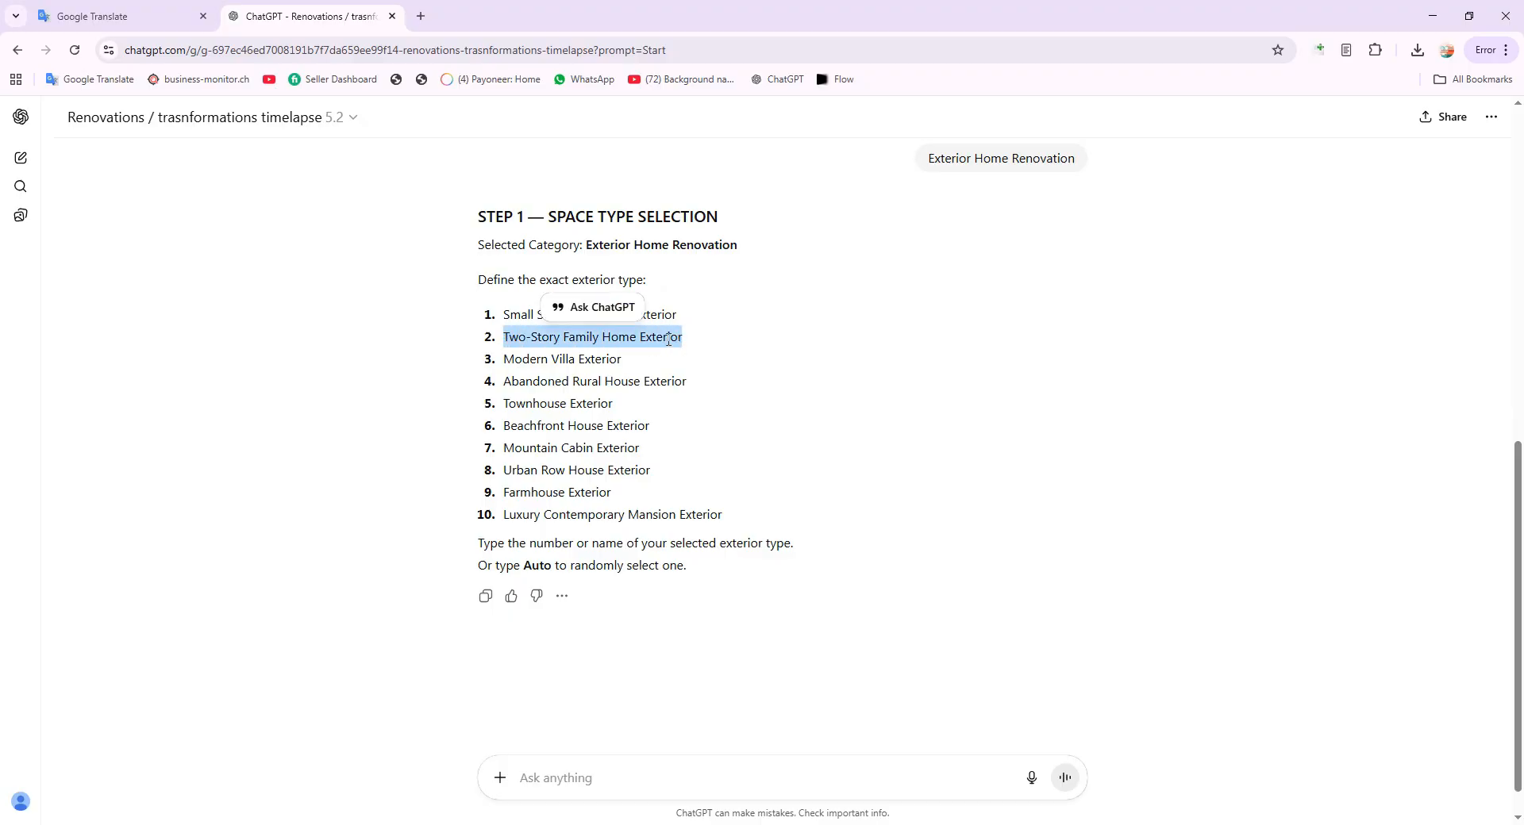
{"action": "right_click", "coordinate": [681, 347]}
{"action": "left_click", "coordinate": [715, 359]}
{"action": "scroll", "coordinate": [959, 295], "scroll_direction": "up", "scroll_amount": 2}
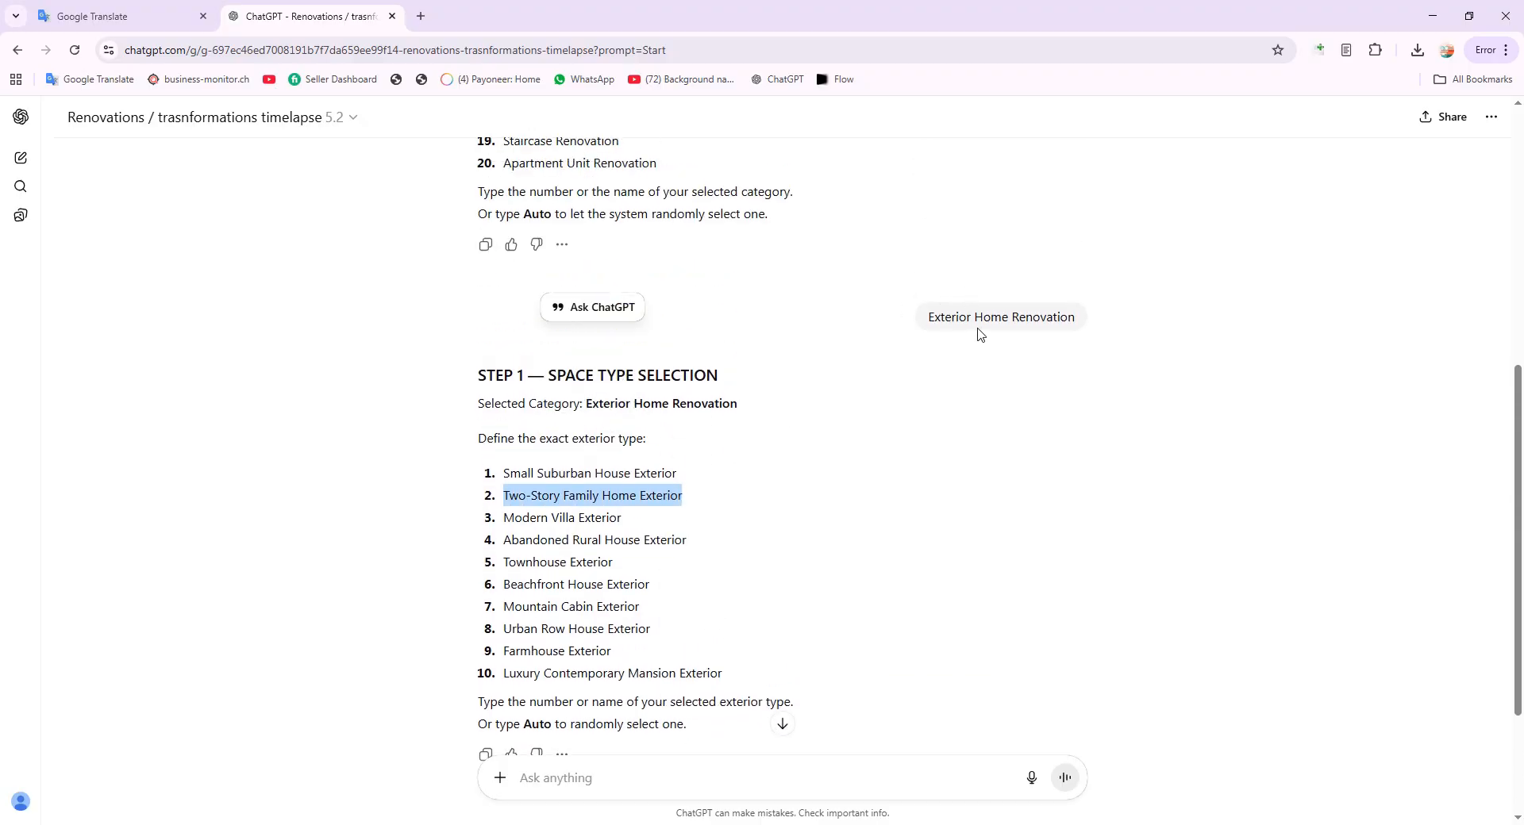
{"action": "scroll", "coordinate": [634, 428], "scroll_direction": "down", "scroll_amount": 1}
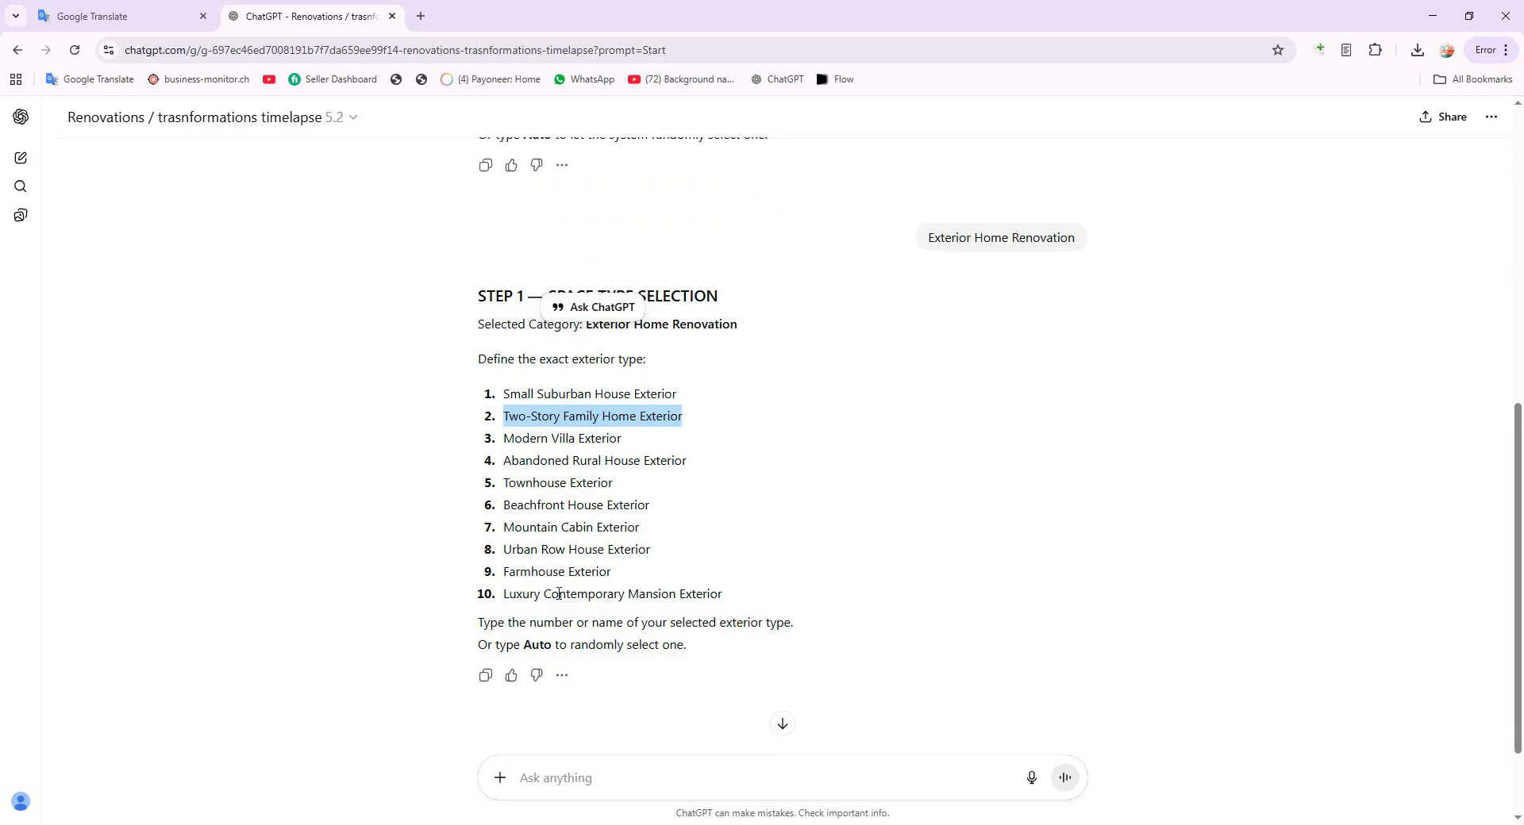
{"action": "scroll", "coordinate": [559, 593], "scroll_direction": "down", "scroll_amount": 2}
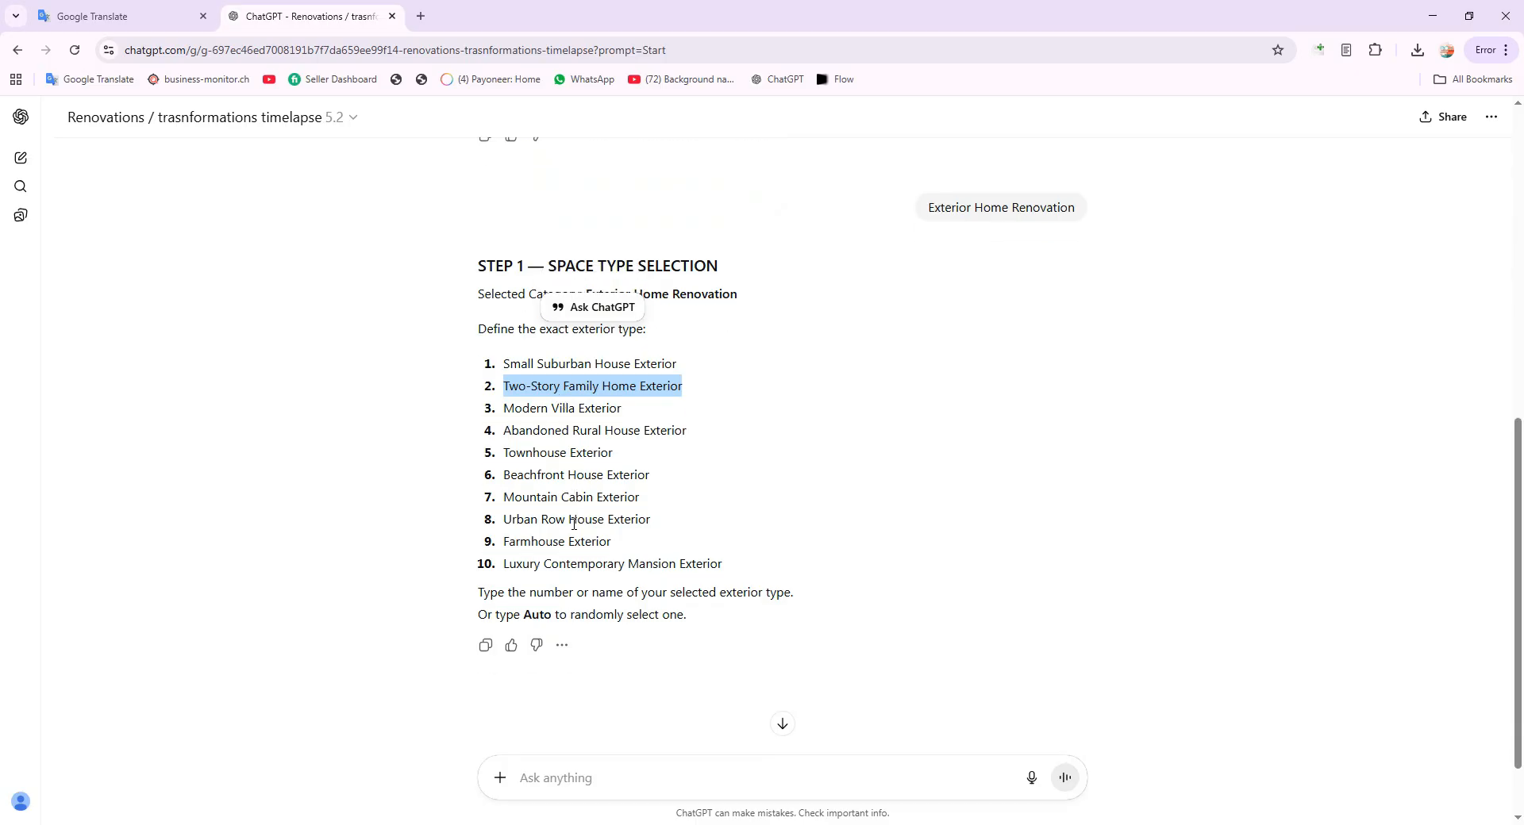
{"action": "left_click", "coordinate": [534, 766]}
{"action": "key", "text": "ctrl+v"}
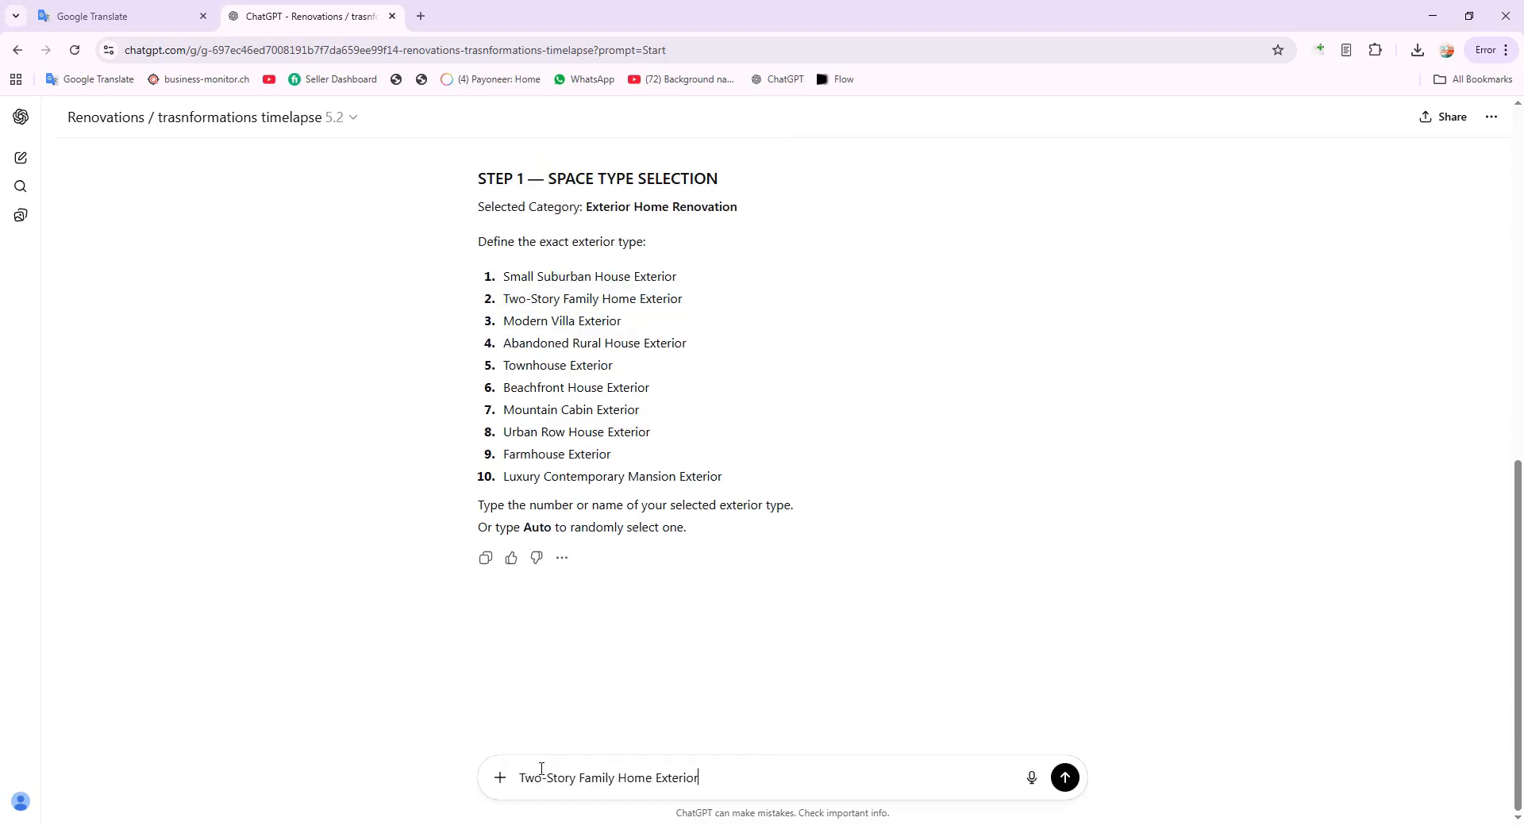
{"action": "left_click", "coordinate": [1064, 778]}
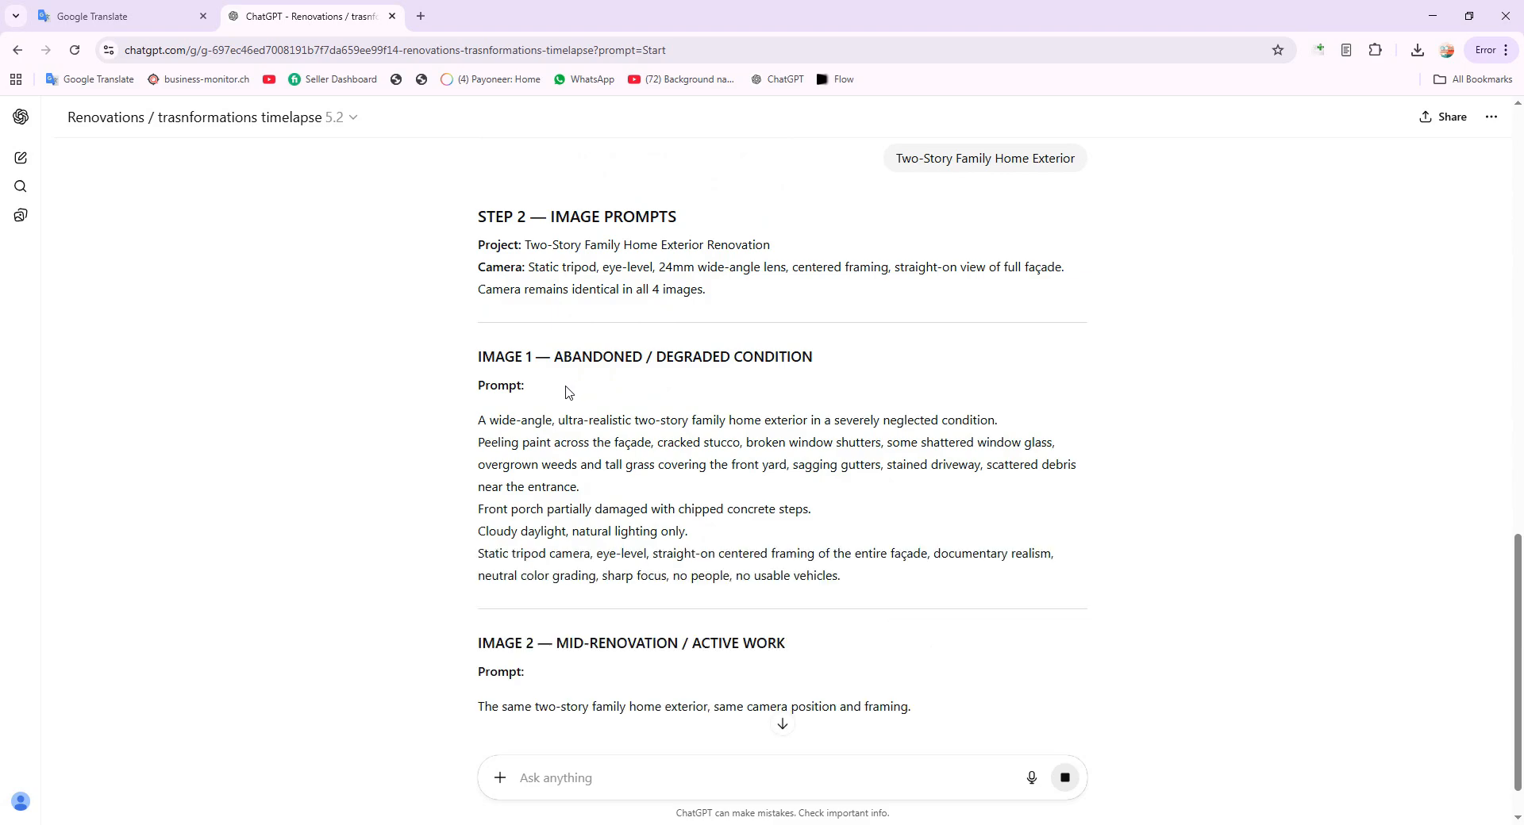
Copy the full Image 1 prompt for the abandoned, degraded condition from the GPT's answer.
{"action": "scroll", "coordinate": [578, 389], "scroll_direction": "down", "scroll_amount": 2}
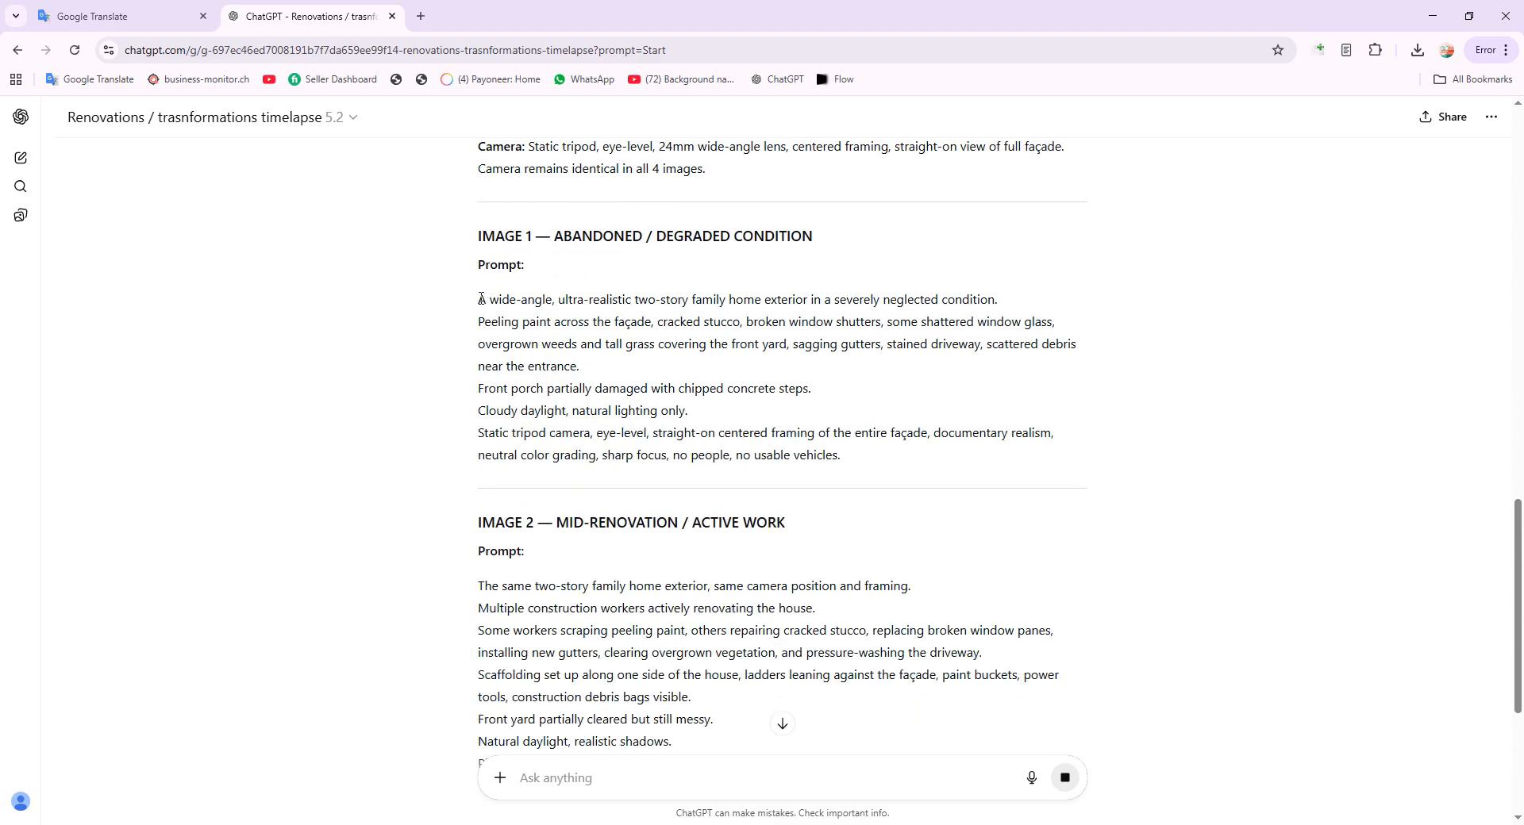
{"action": "left_click_drag", "start_coordinate": [480, 300], "coordinate": [831, 464]}
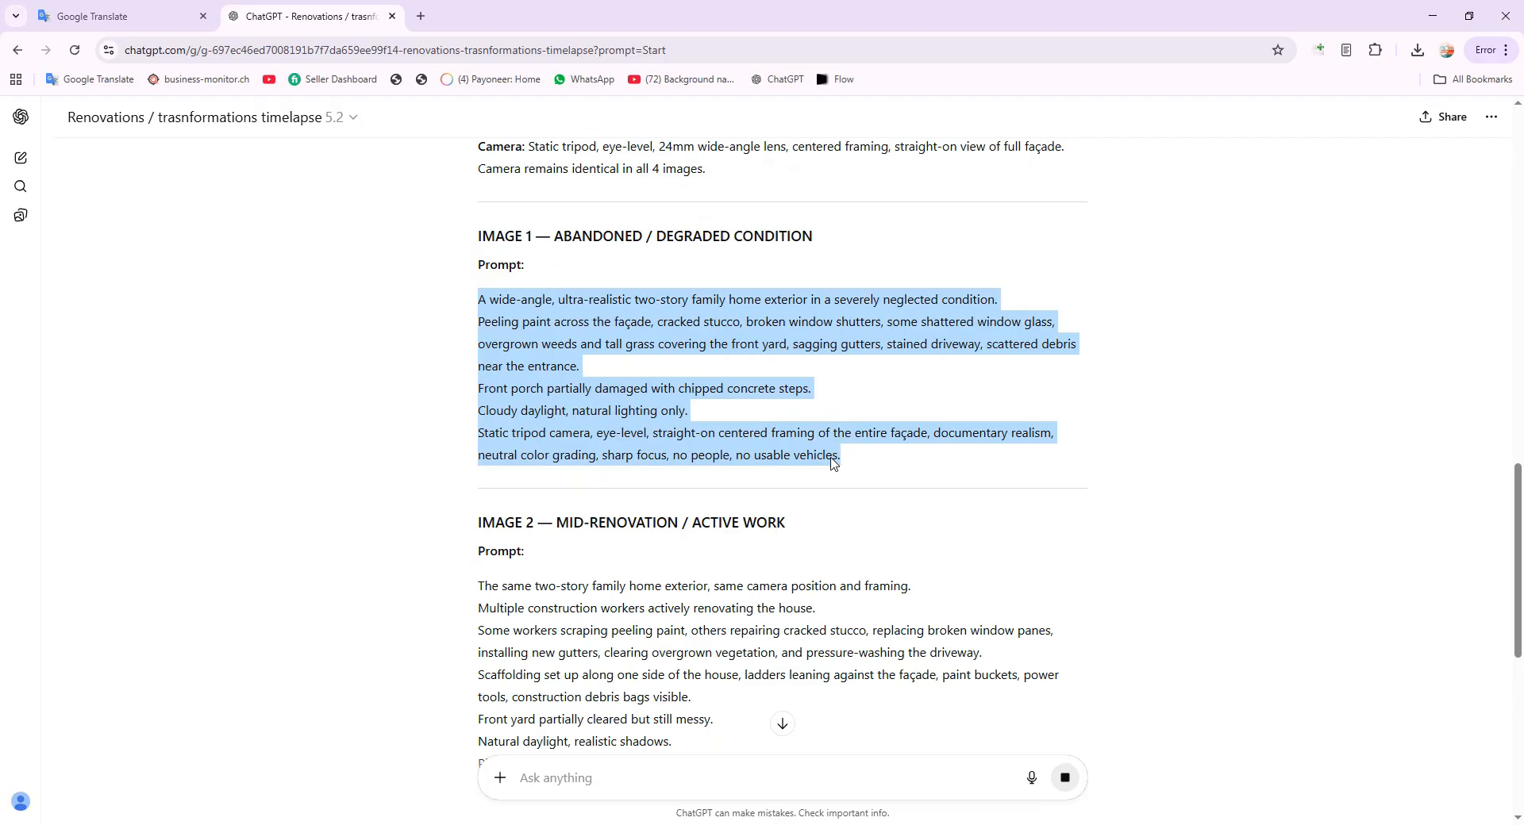
{"action": "right_click", "coordinate": [832, 464]}
{"action": "left_click", "coordinate": [861, 476]}
Open a new ChatGPT chat in a separate browser tab and submit the copied Image 1 prompt with "ratio 9:16" added at the end.
{"action": "left_click", "coordinate": [421, 16]}
{"action": "left_click", "coordinate": [776, 79]}
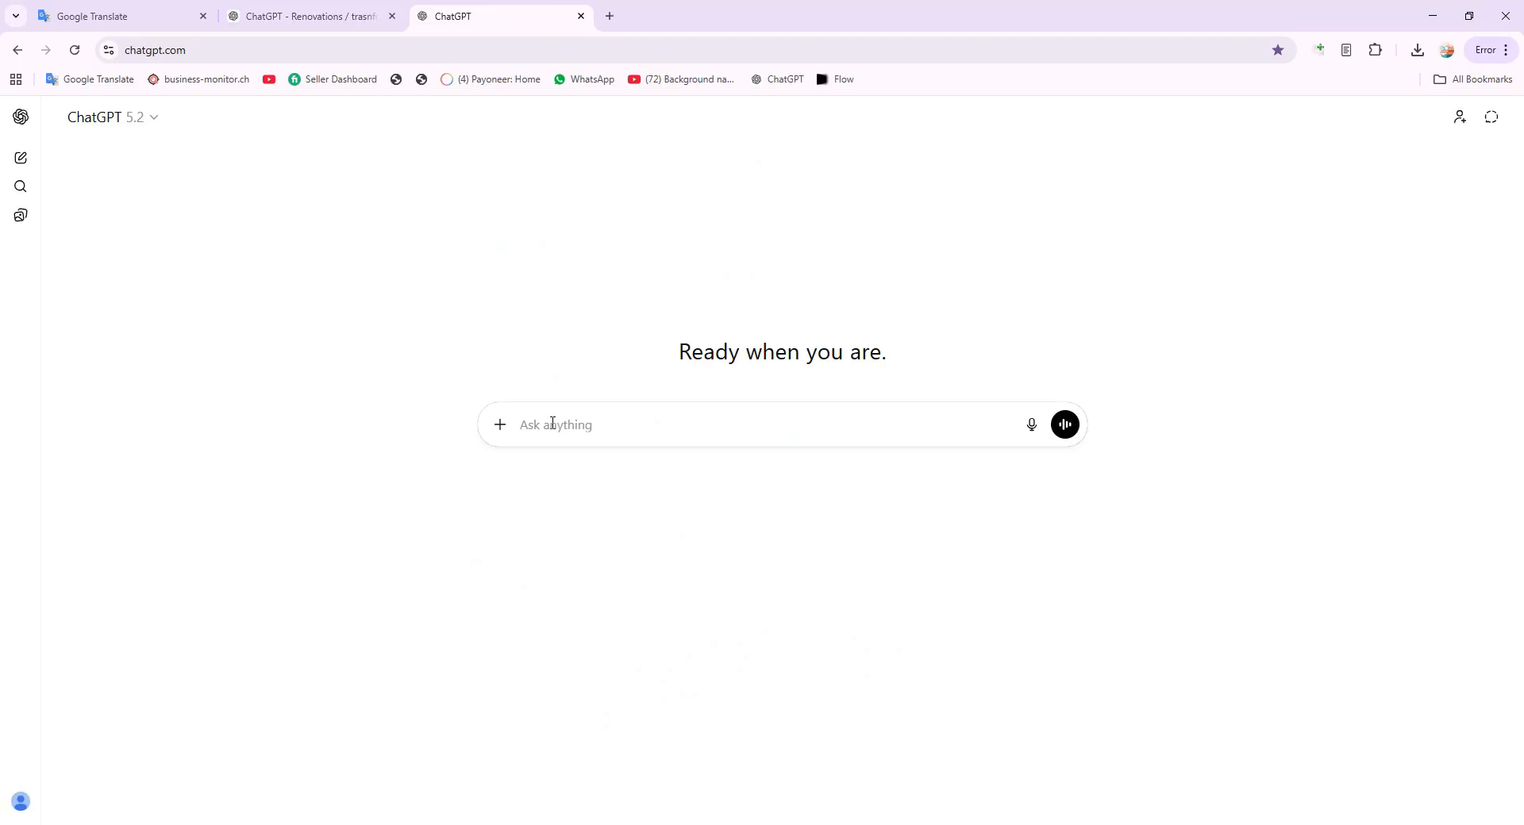
{"action": "key", "text": "ctrl+v"}
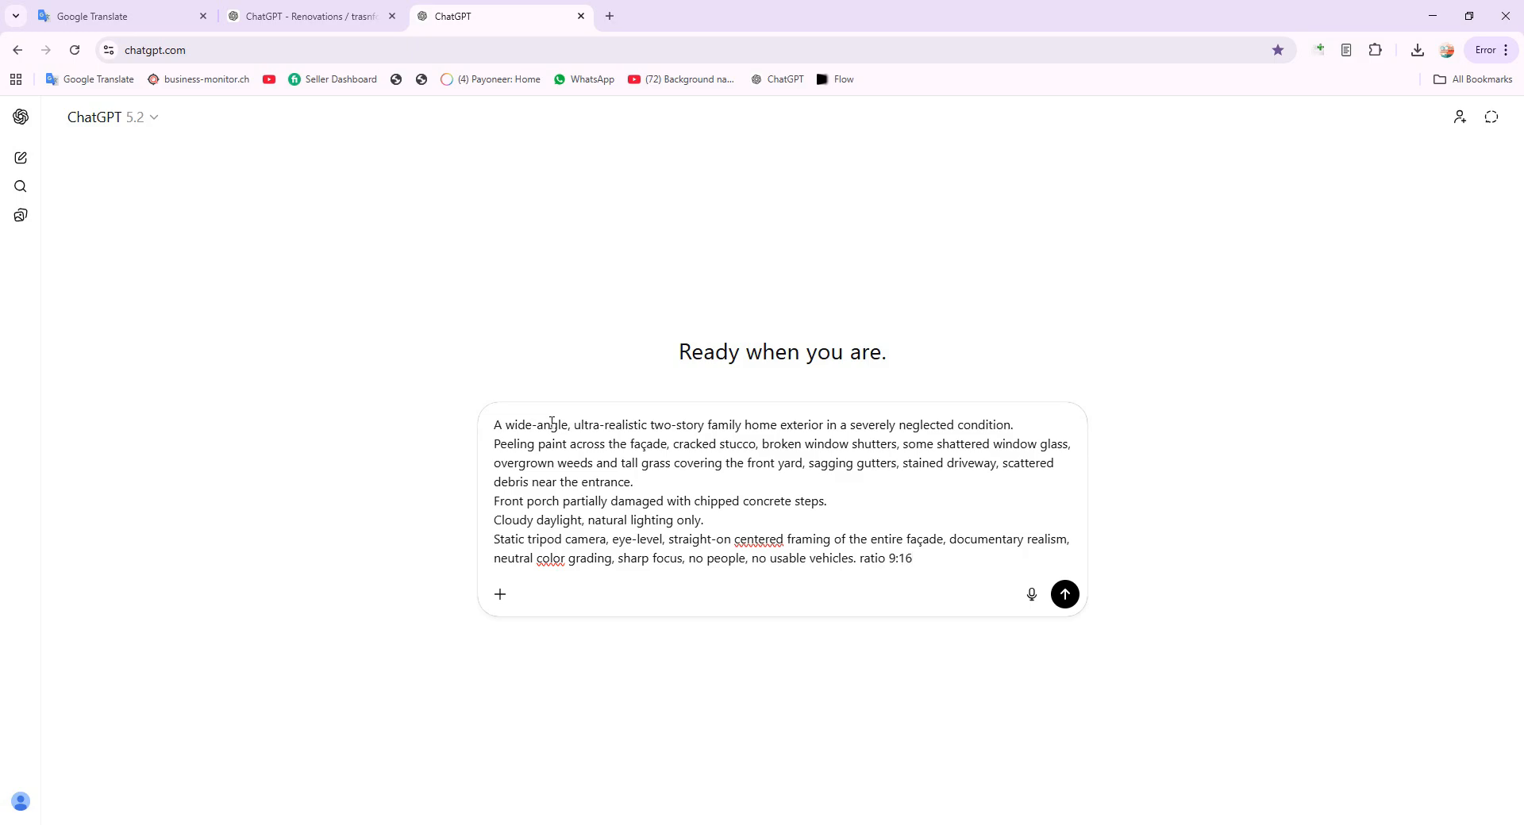
{"action": "key", "text": "Return"}
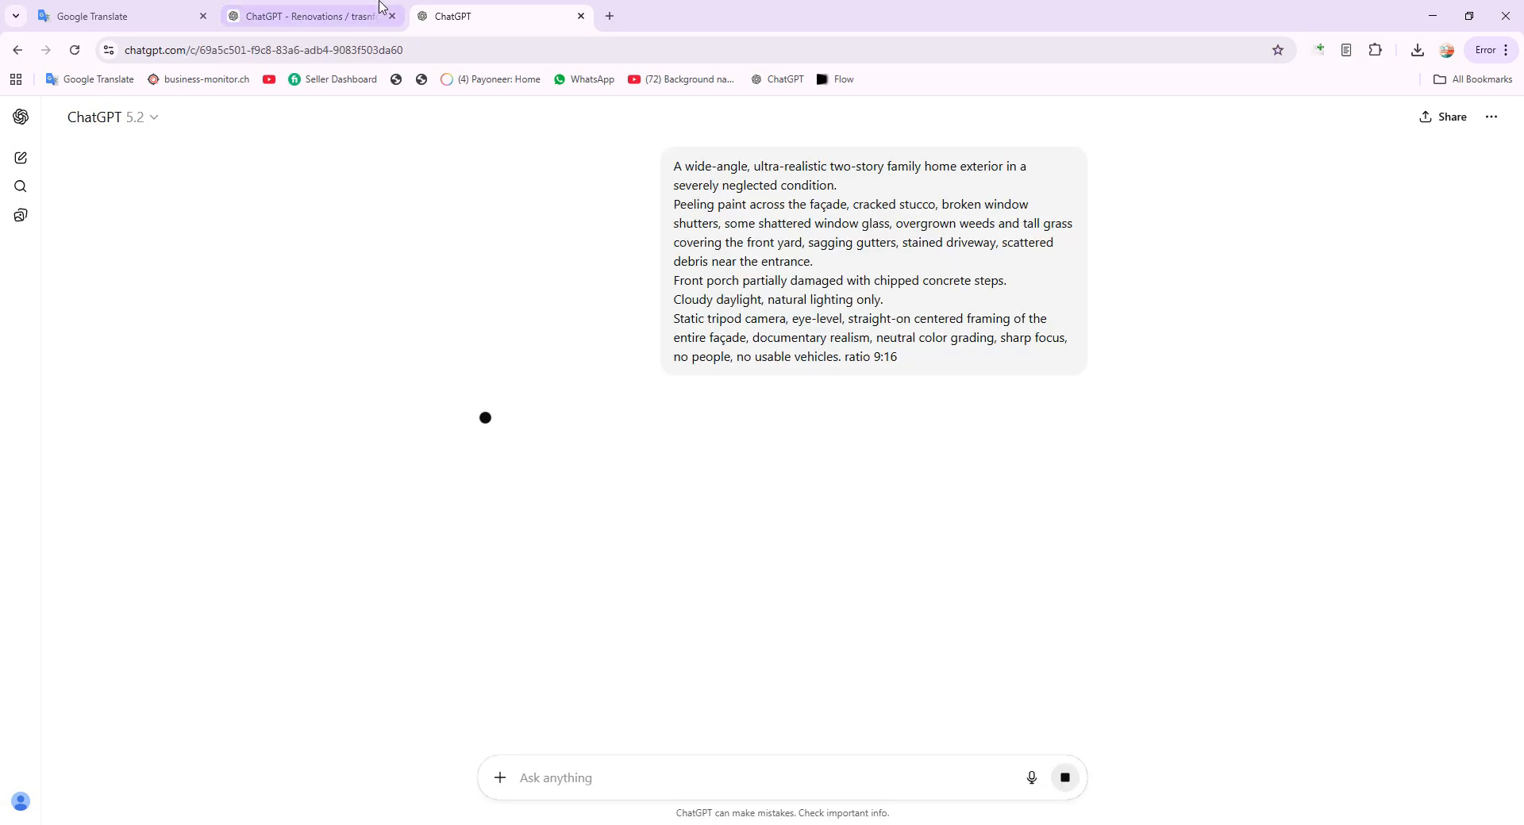
Go back to the renovation timelapse chat and copy the full Image 2 prompt for the mid-renovation, active work stage.
{"action": "left_click", "coordinate": [380, 6]}
{"action": "scroll", "coordinate": [540, 357], "scroll_direction": "down", "scroll_amount": 2}
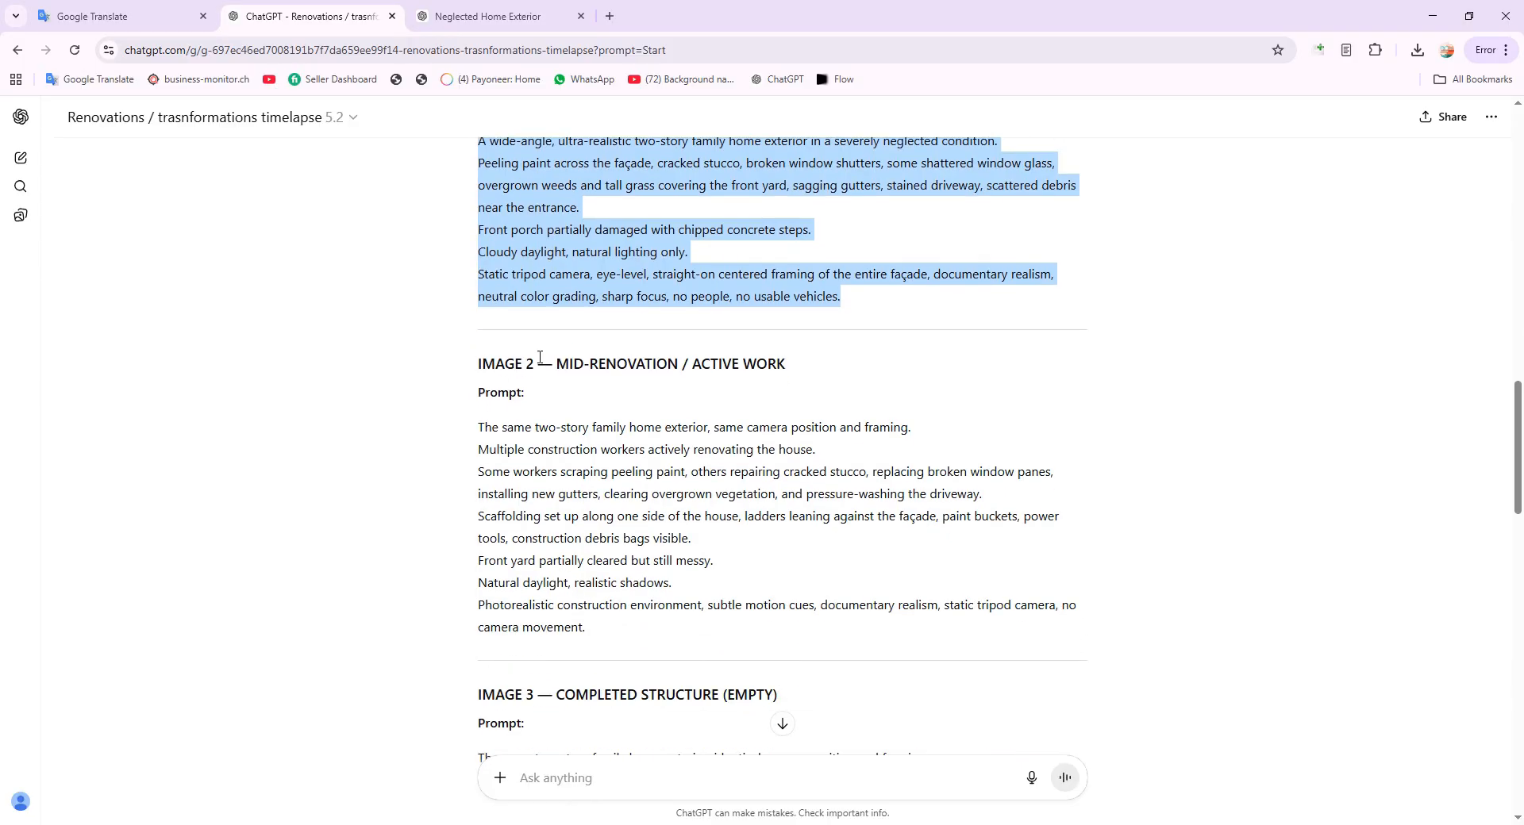
{"action": "scroll", "coordinate": [524, 361], "scroll_direction": "down", "scroll_amount": 1}
{"action": "left_click_drag", "start_coordinate": [484, 348], "coordinate": [624, 548]}
{"action": "right_click", "coordinate": [627, 527]}
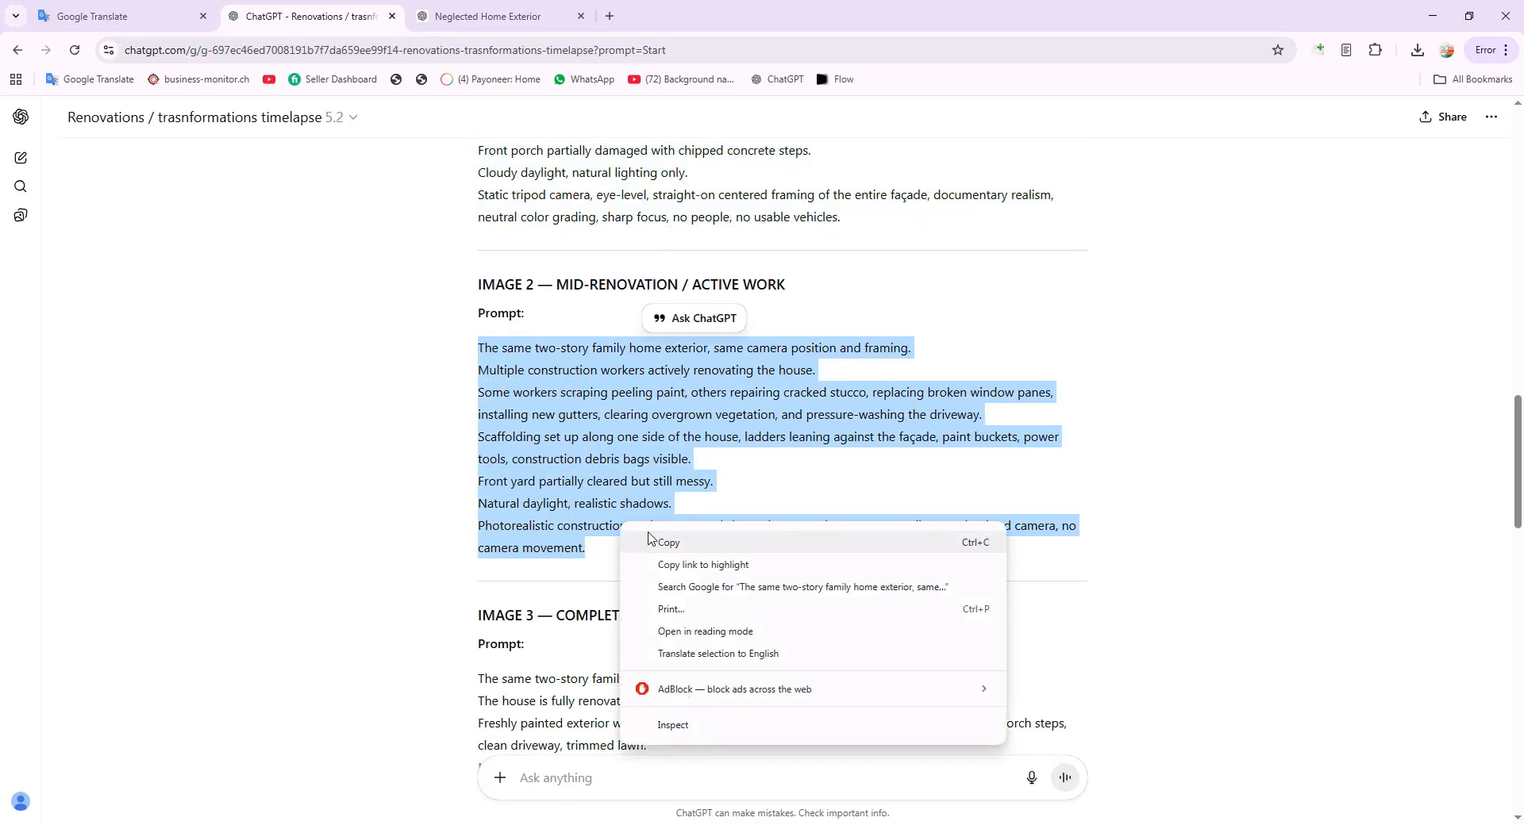
{"action": "left_click", "coordinate": [652, 540]}
Submit the copied Image 2 prompt in the Neglected Home Exterior chat with "ratio 9:16" added at the end.
{"action": "left_click", "coordinate": [476, 5]}
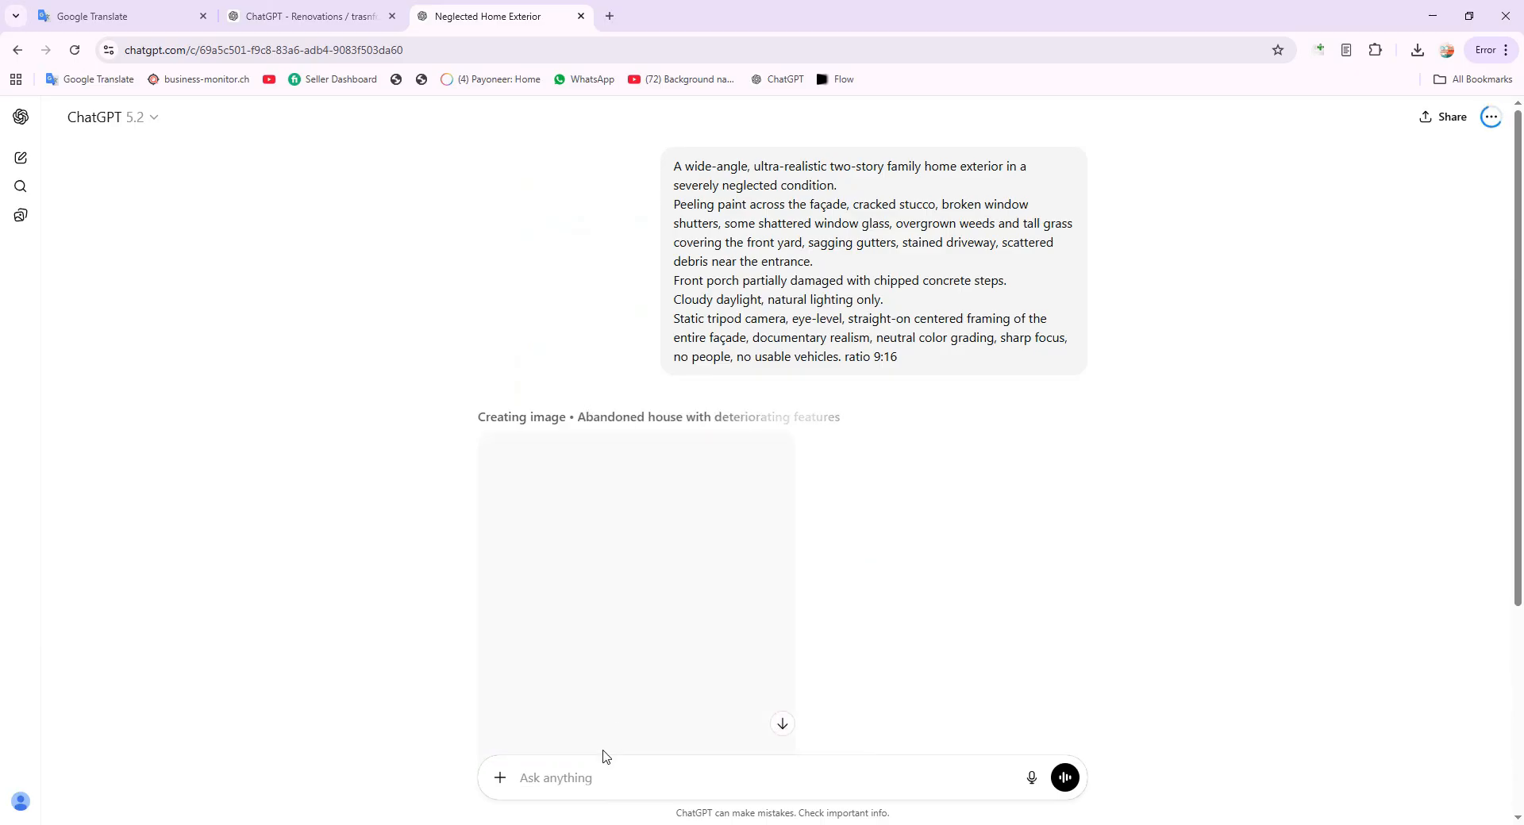
{"action": "left_click", "coordinate": [581, 778]}
{"action": "key", "text": "ctrl+v"}
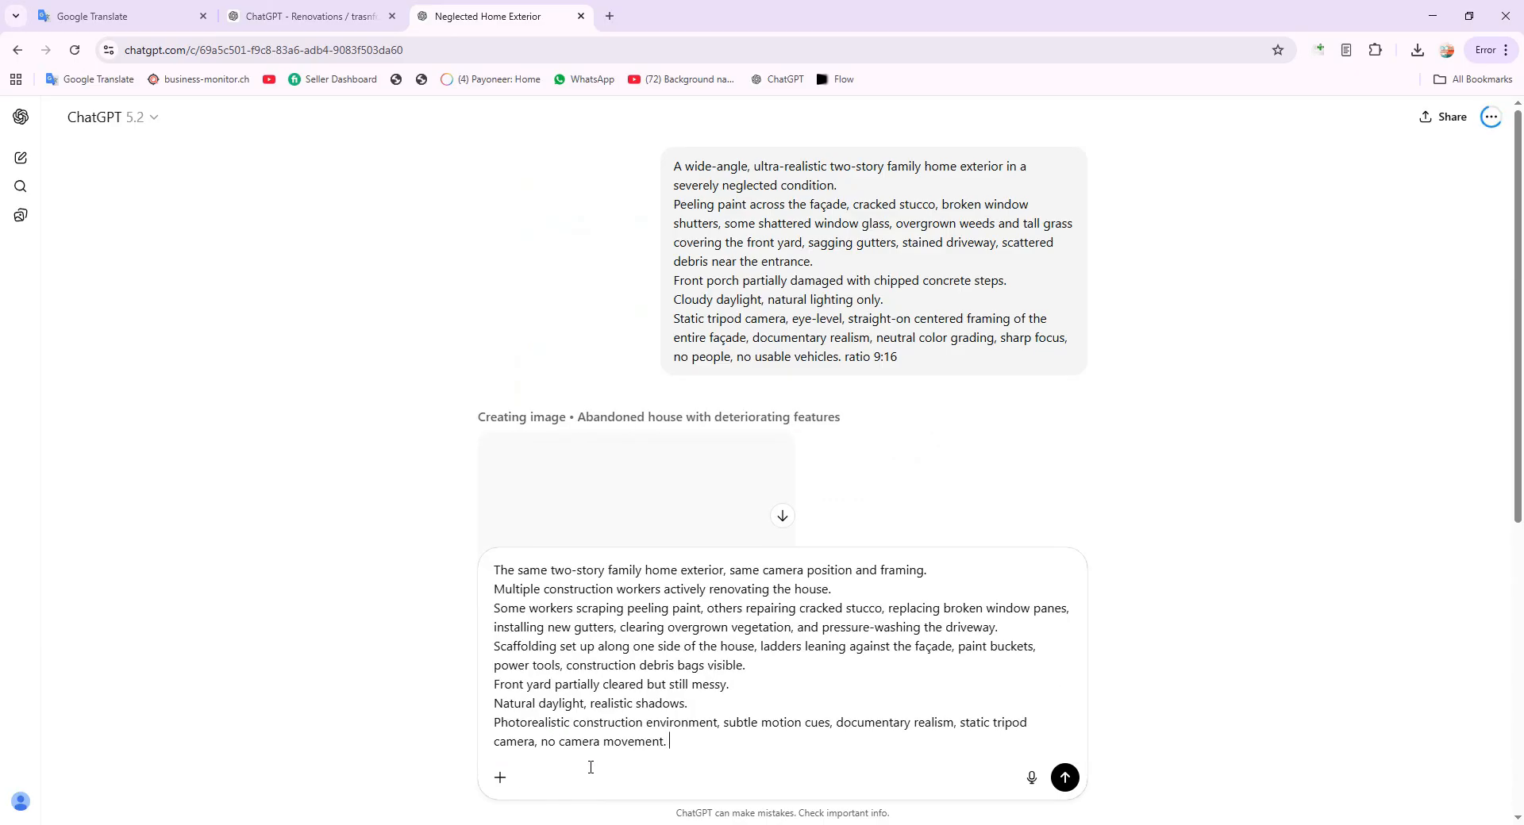
{"action": "type", "text": "ratio 9"}
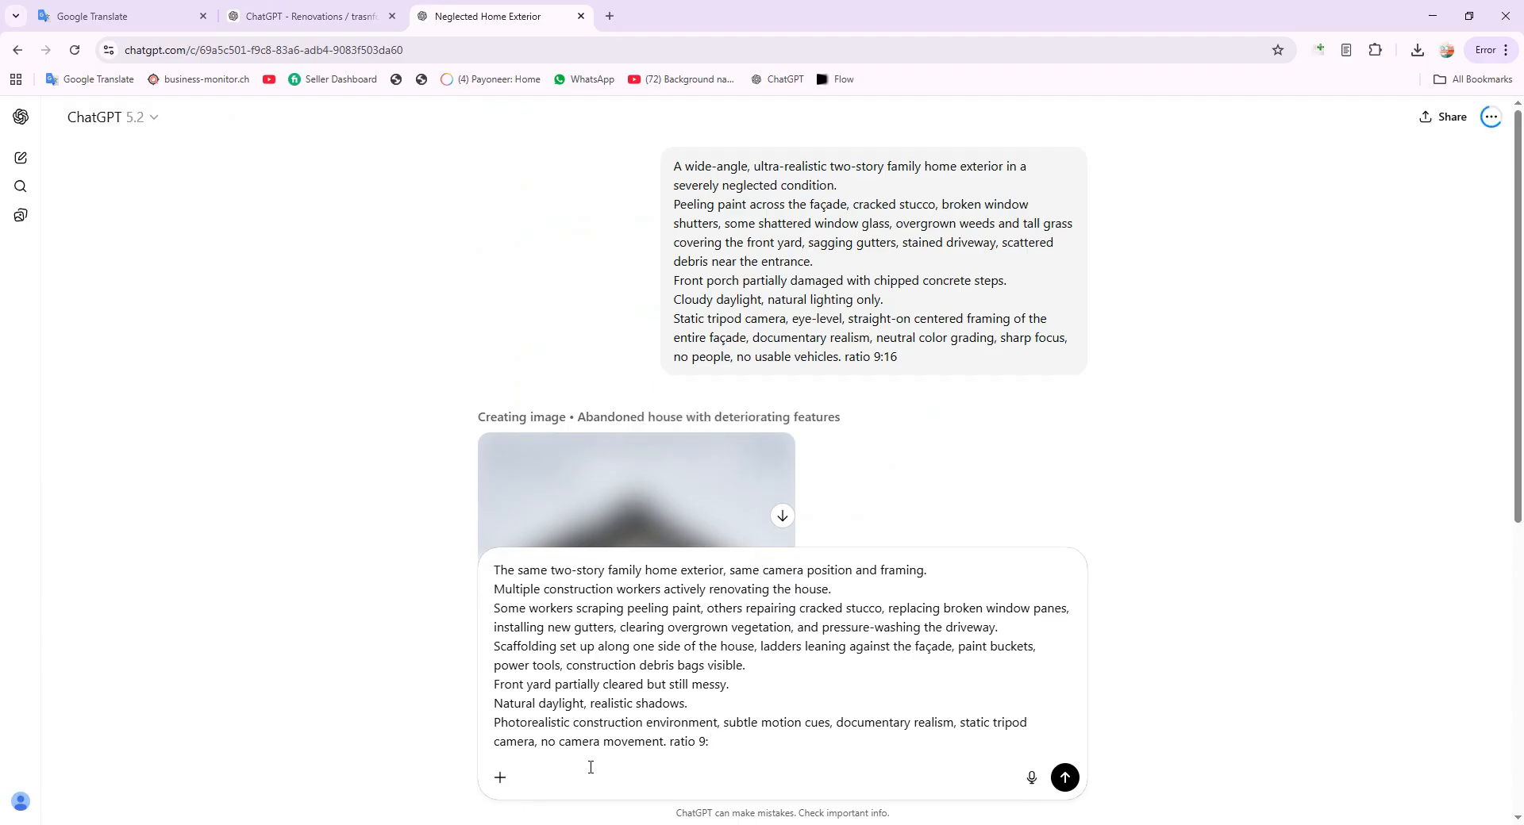
{"action": "type", "text": ":16"}
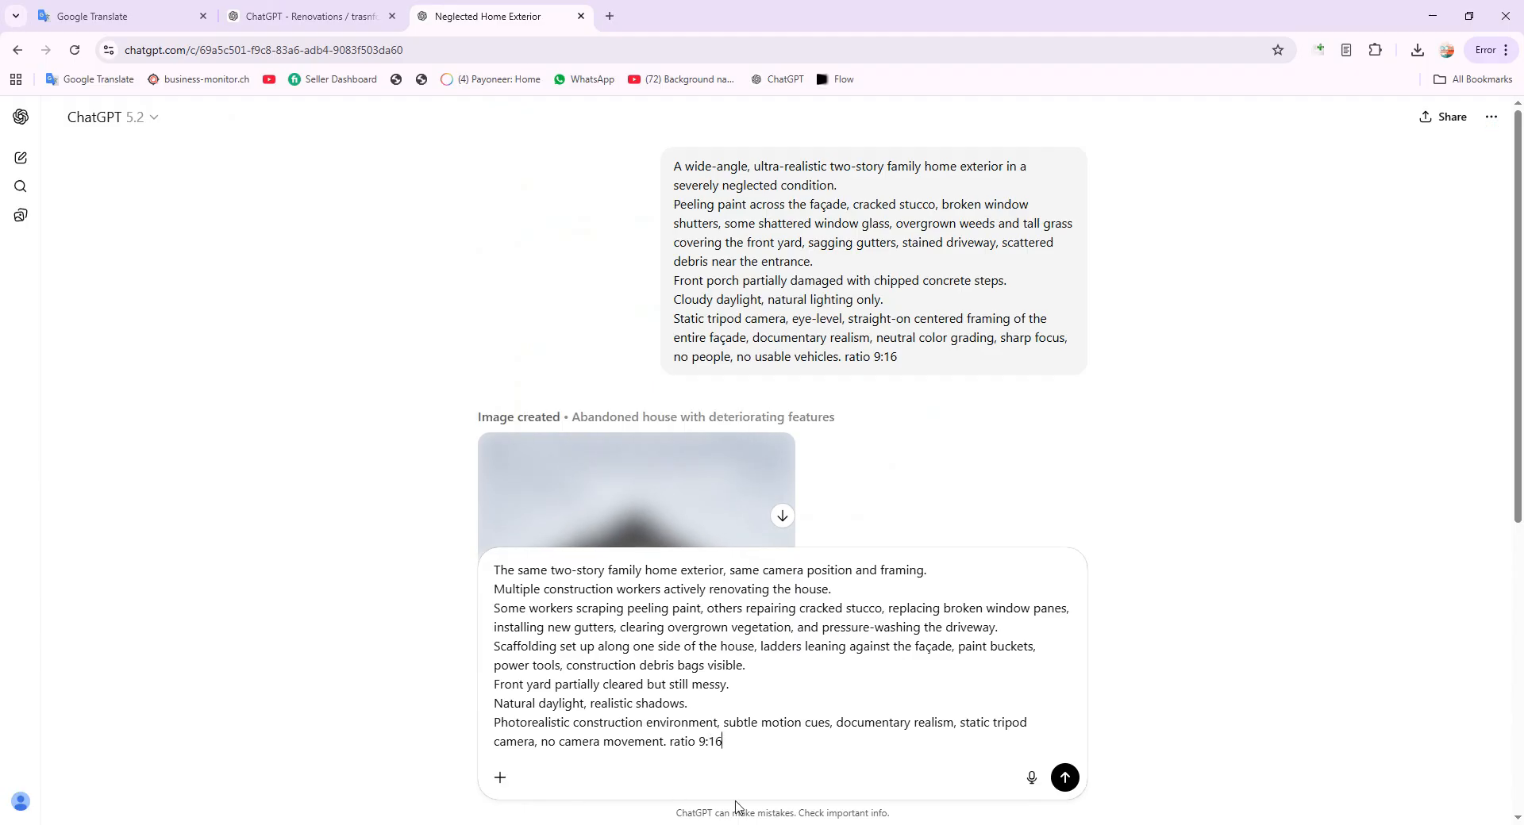
{"action": "left_click", "coordinate": [1064, 778]}
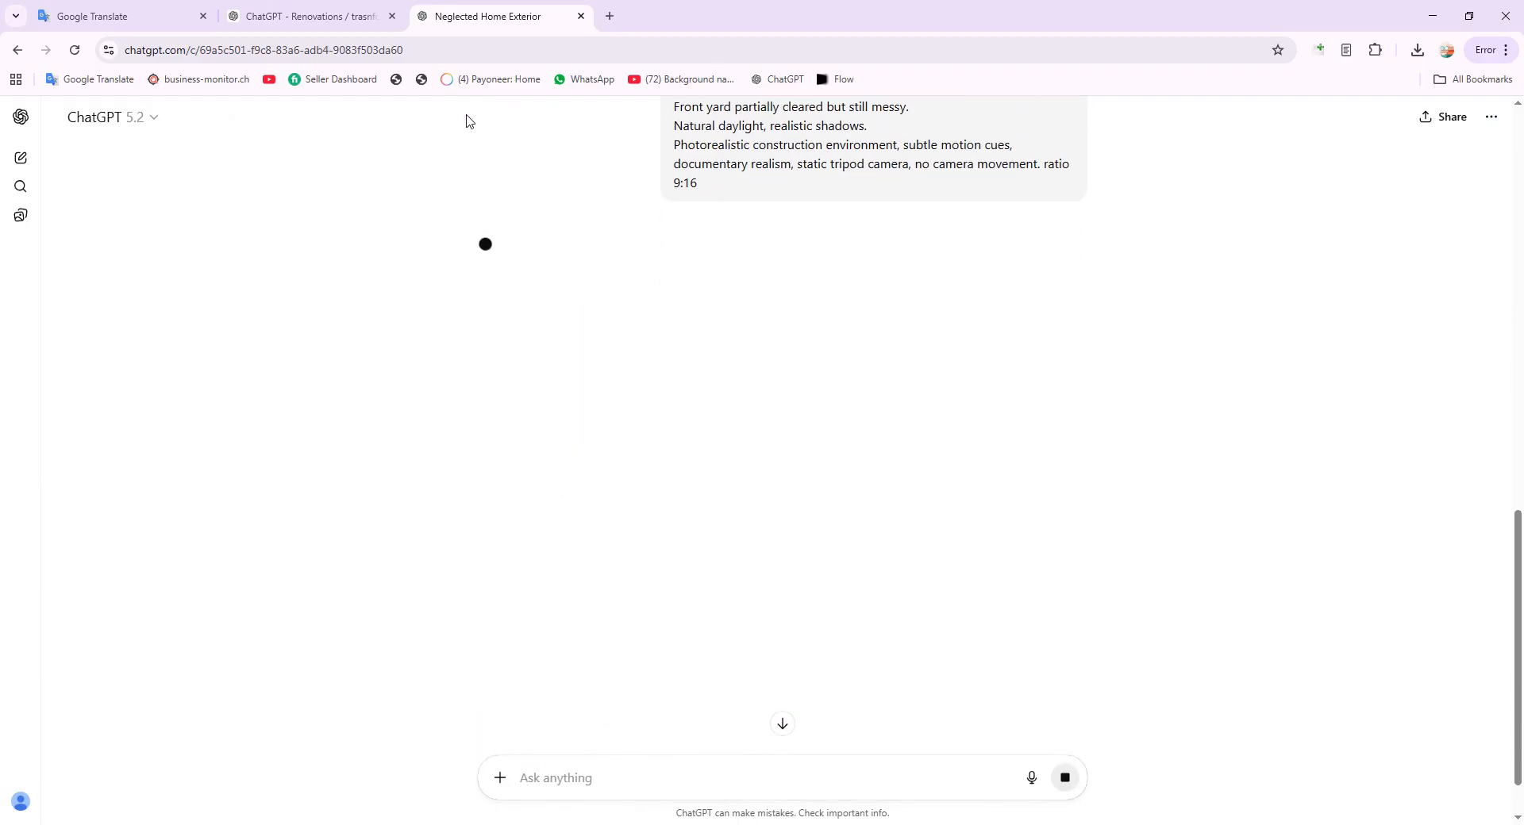
Go back to the renovation timelapse chat and copy the full Image 3 prompt for the completed, empty structure.
{"action": "left_click", "coordinate": [290, 16]}
{"action": "scroll", "coordinate": [506, 490], "scroll_direction": "down", "scroll_amount": 3}
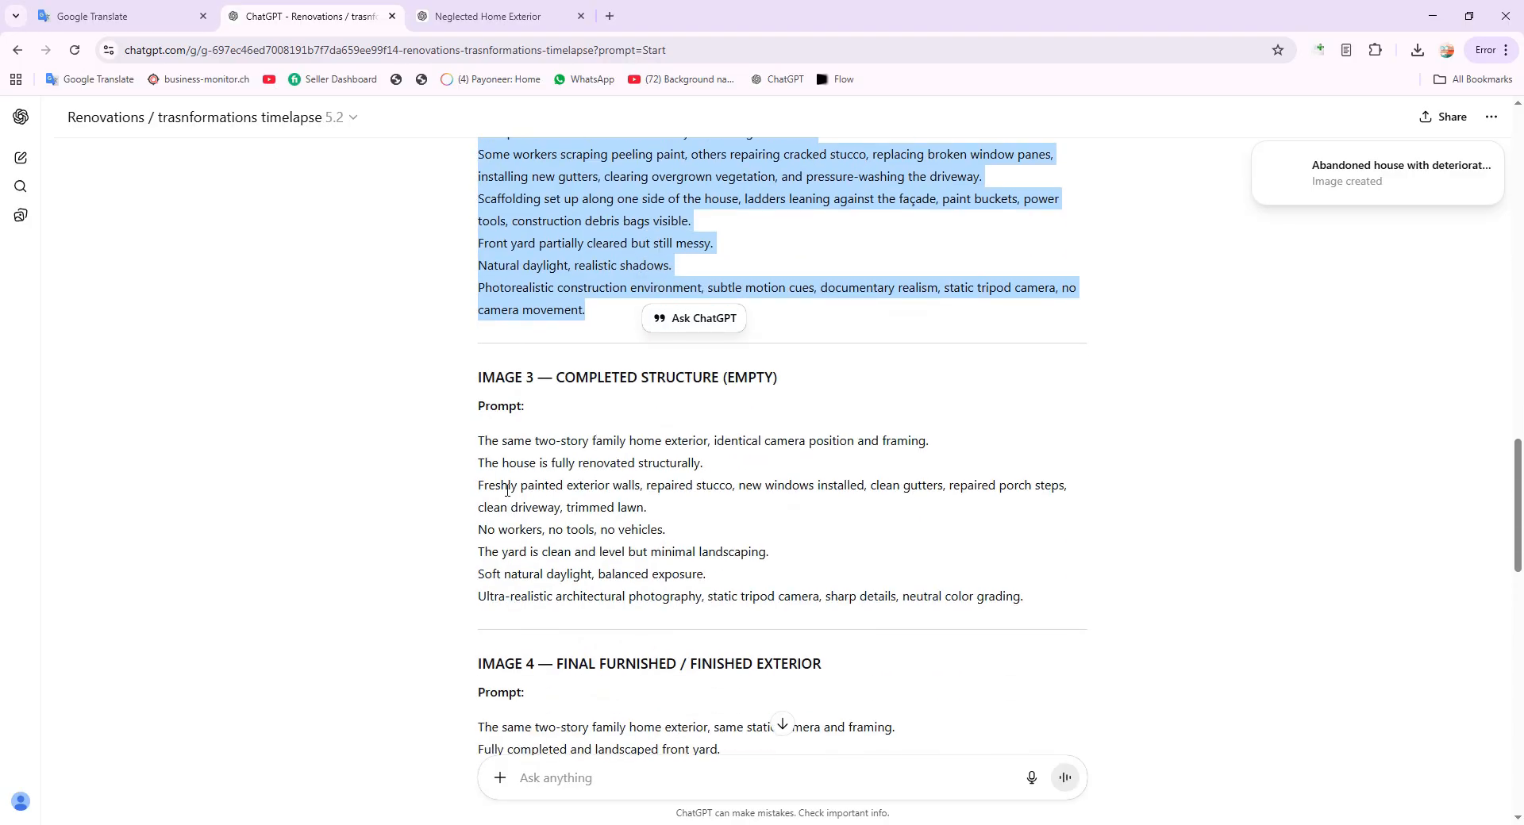
{"action": "left_click_drag", "start_coordinate": [479, 454], "coordinate": [1034, 608]}
{"action": "right_click", "coordinate": [1004, 594]}
{"action": "left_click", "coordinate": [1031, 613]}
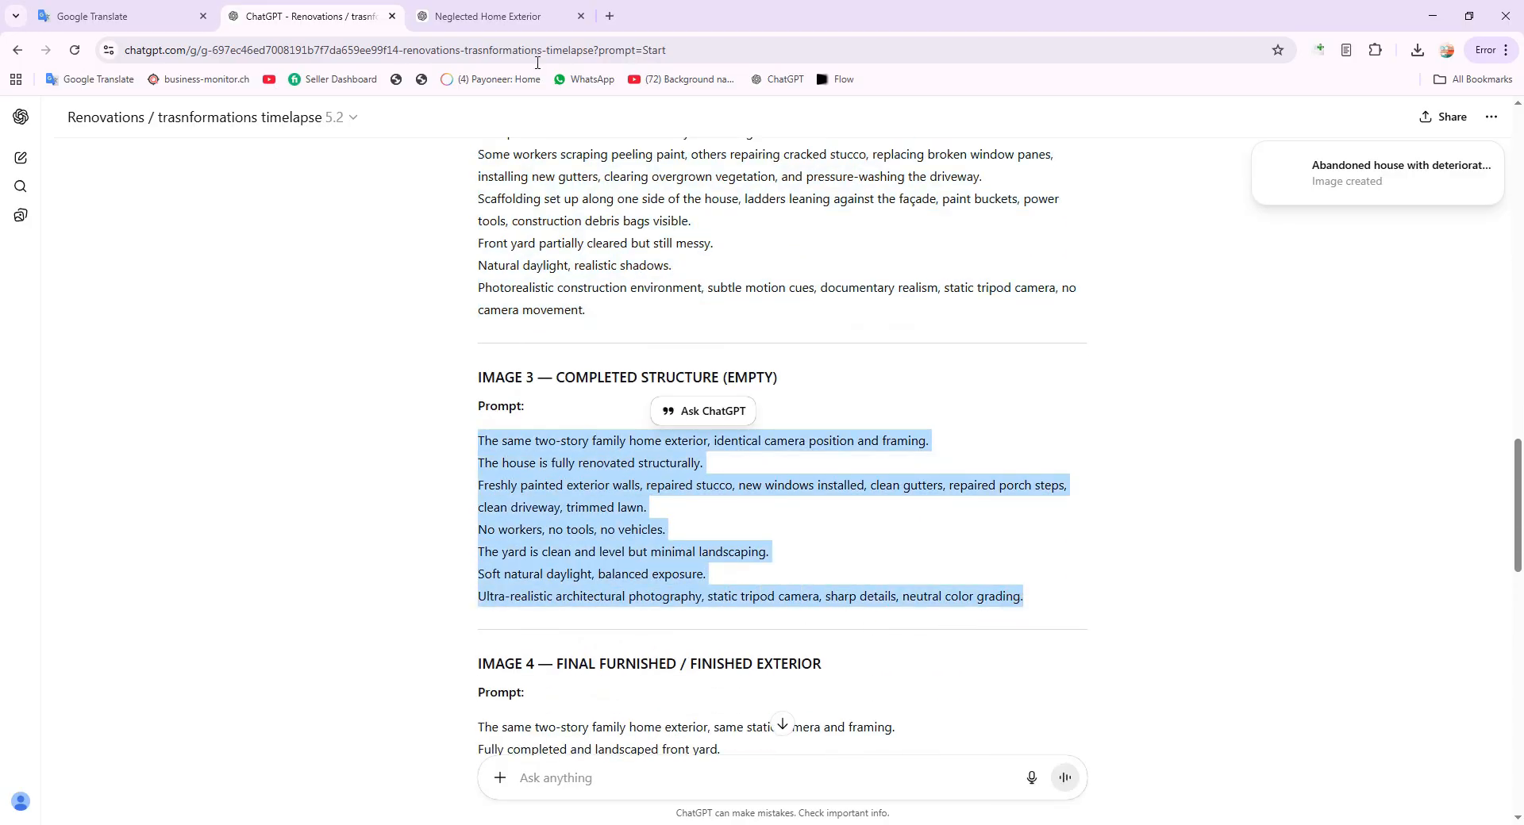
Submit the copied Image 3 prompt in the Neglected Home Exterior chat with "ration 9:16" added at the end.
{"action": "left_click", "coordinate": [556, 17]}
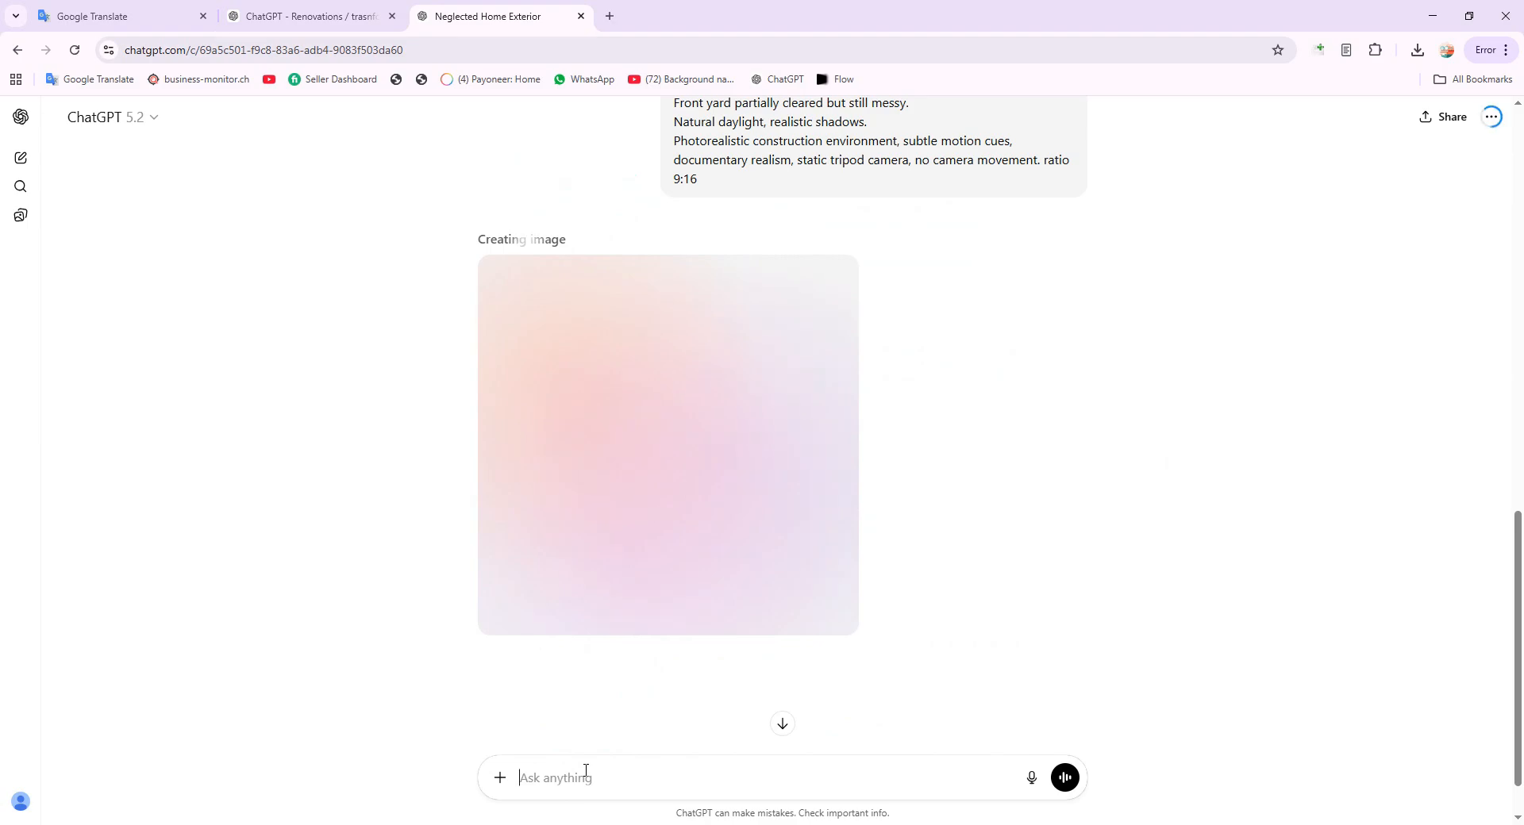
{"action": "key", "text": "ctrl+v"}
{"action": "type", "text": "ra"}
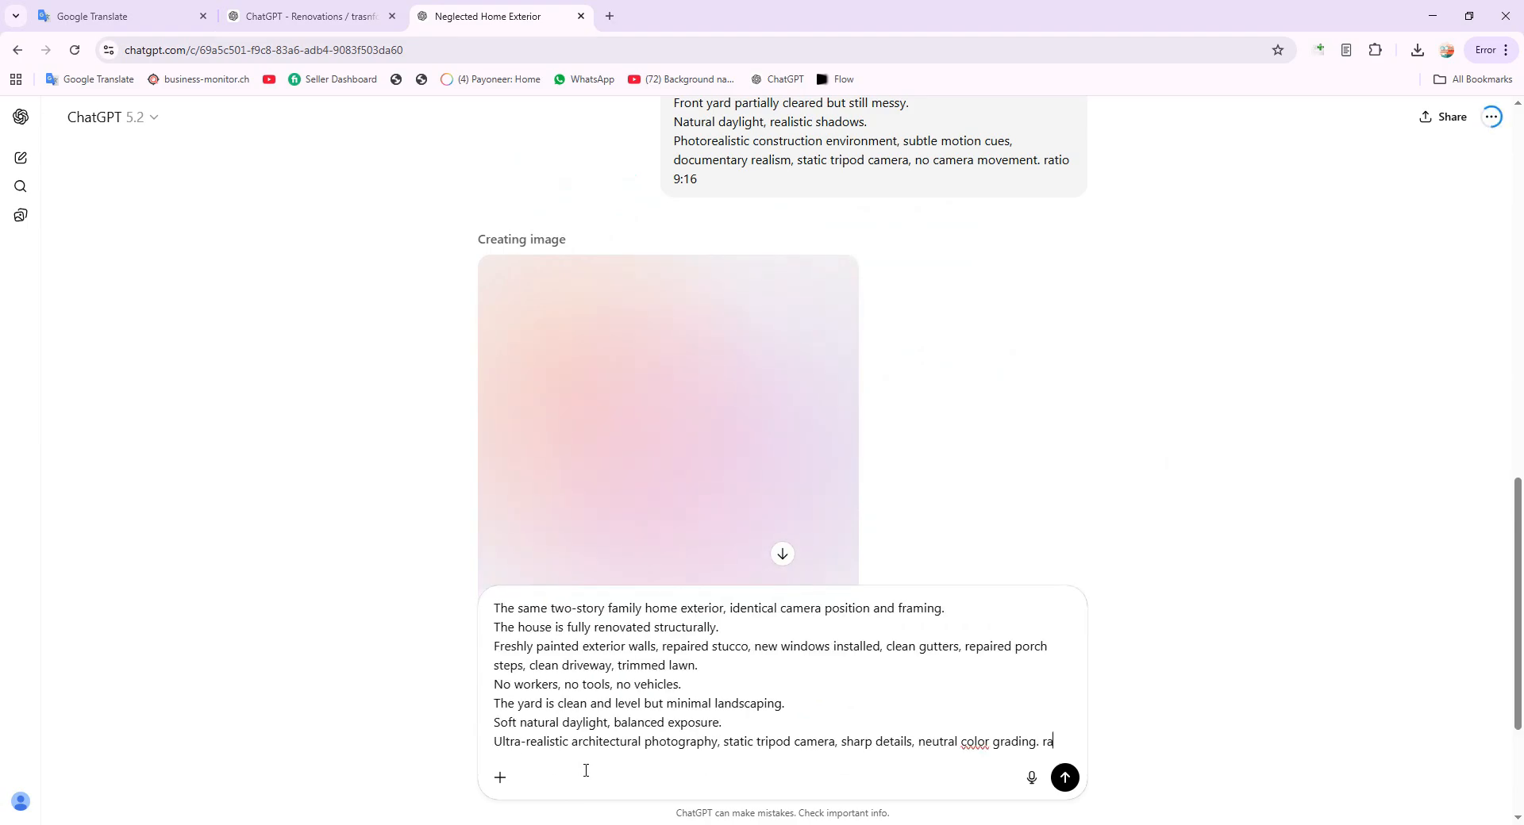
{"action": "type", "text": "tion 9"}
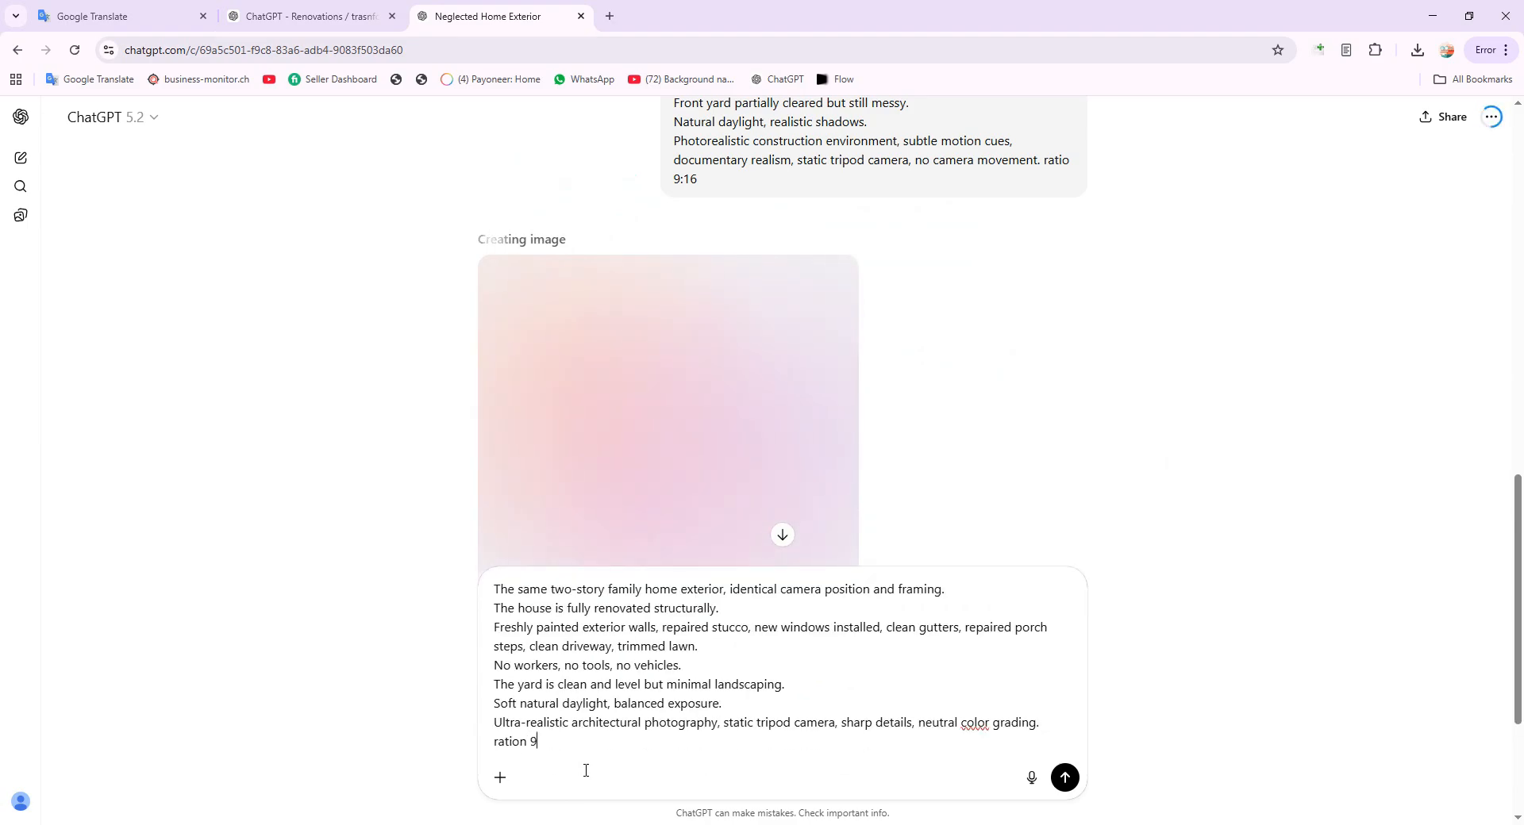
{"action": "type", "text": ":16"}
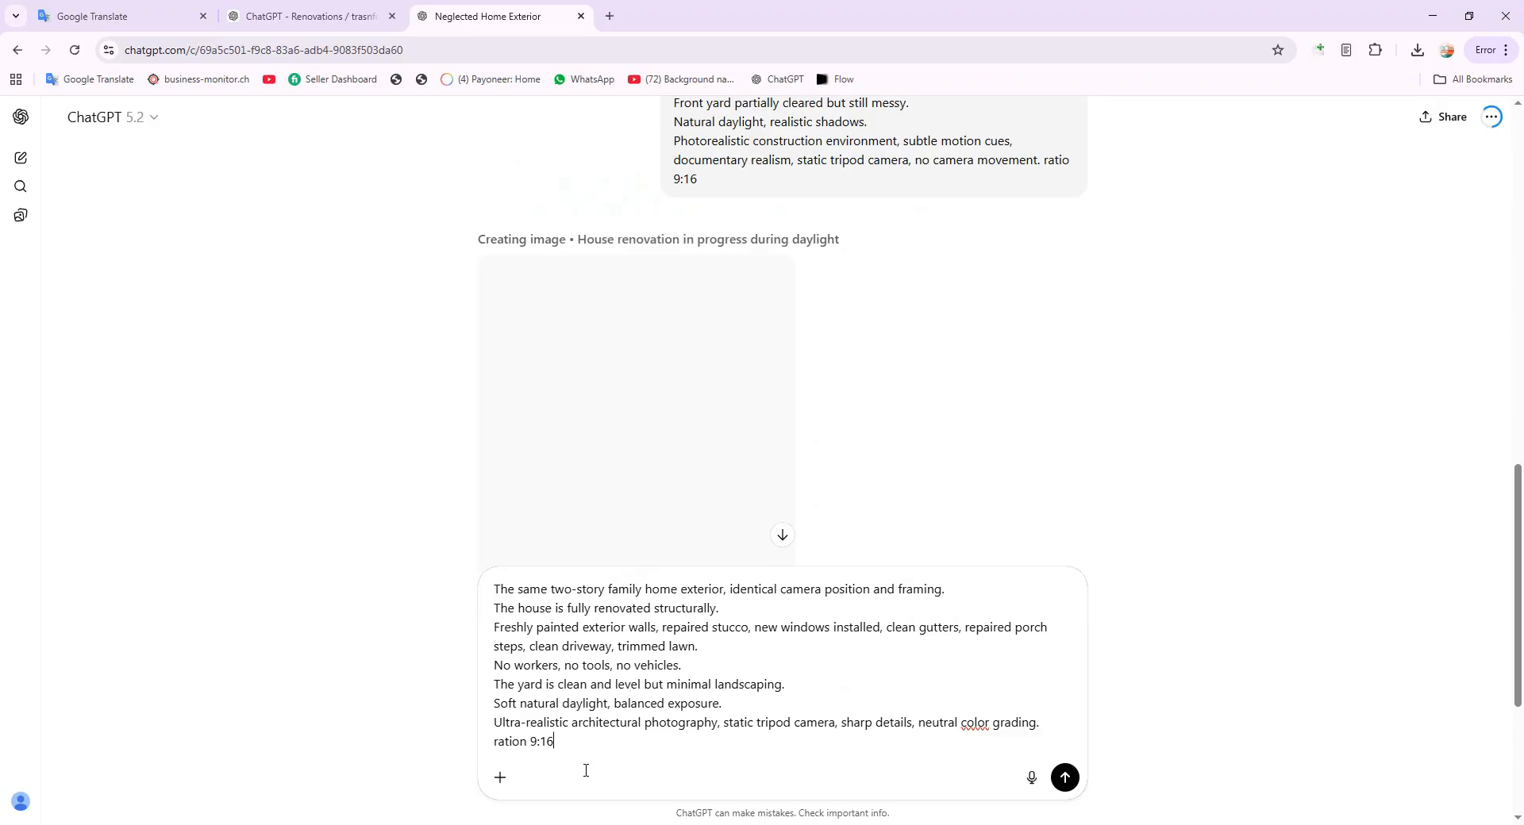
{"action": "key", "text": "Return"}
Go back to the renovation timelapse chat and copy the full Image 4 prompt for the final furnished, finished exterior.
{"action": "left_click", "coordinate": [319, 23]}
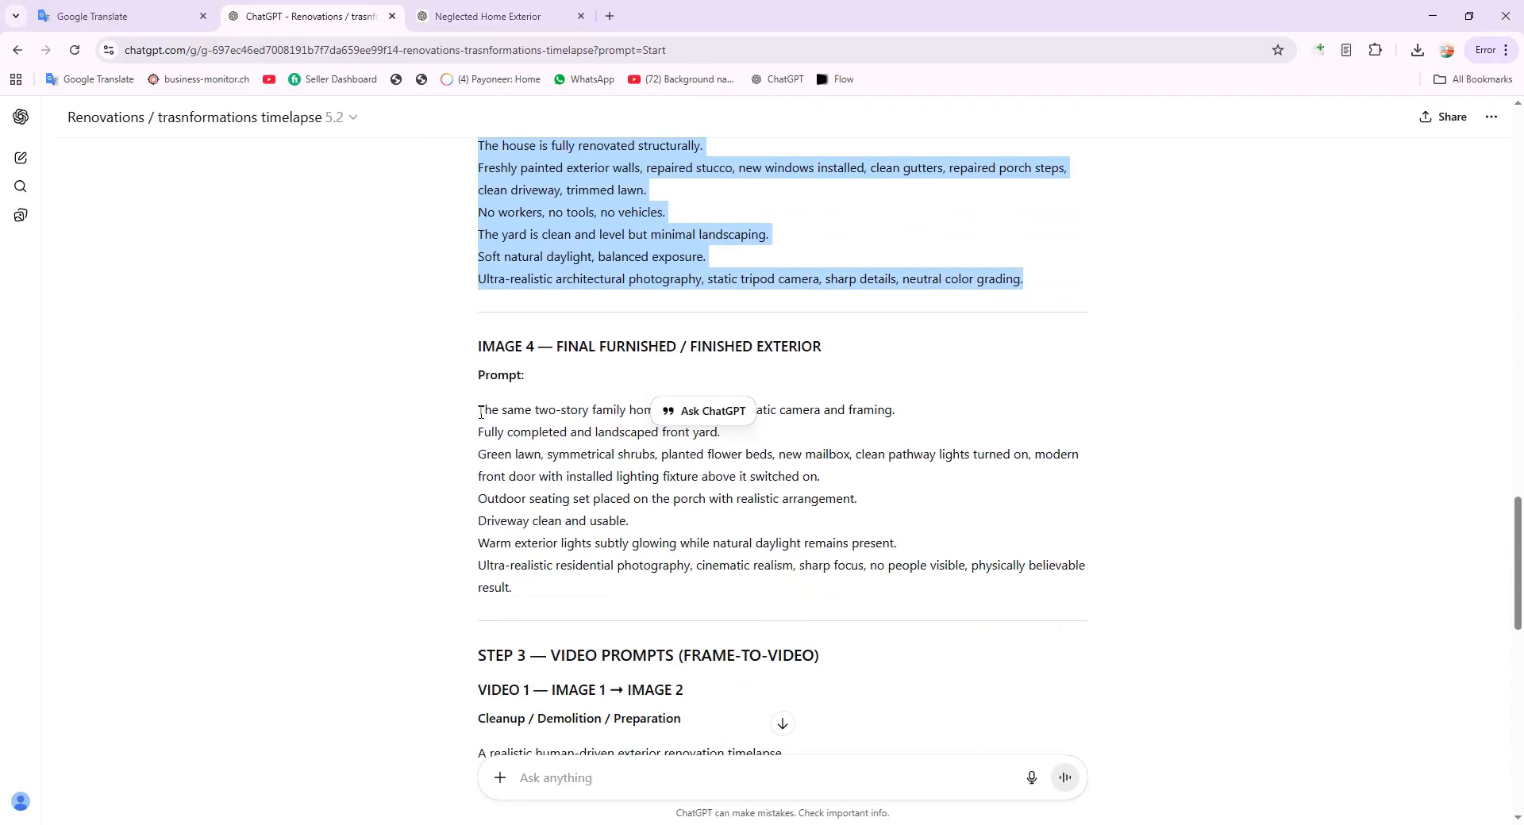
{"action": "left_click_drag", "start_coordinate": [481, 413], "coordinate": [544, 585]}
{"action": "right_click", "coordinate": [545, 572]}
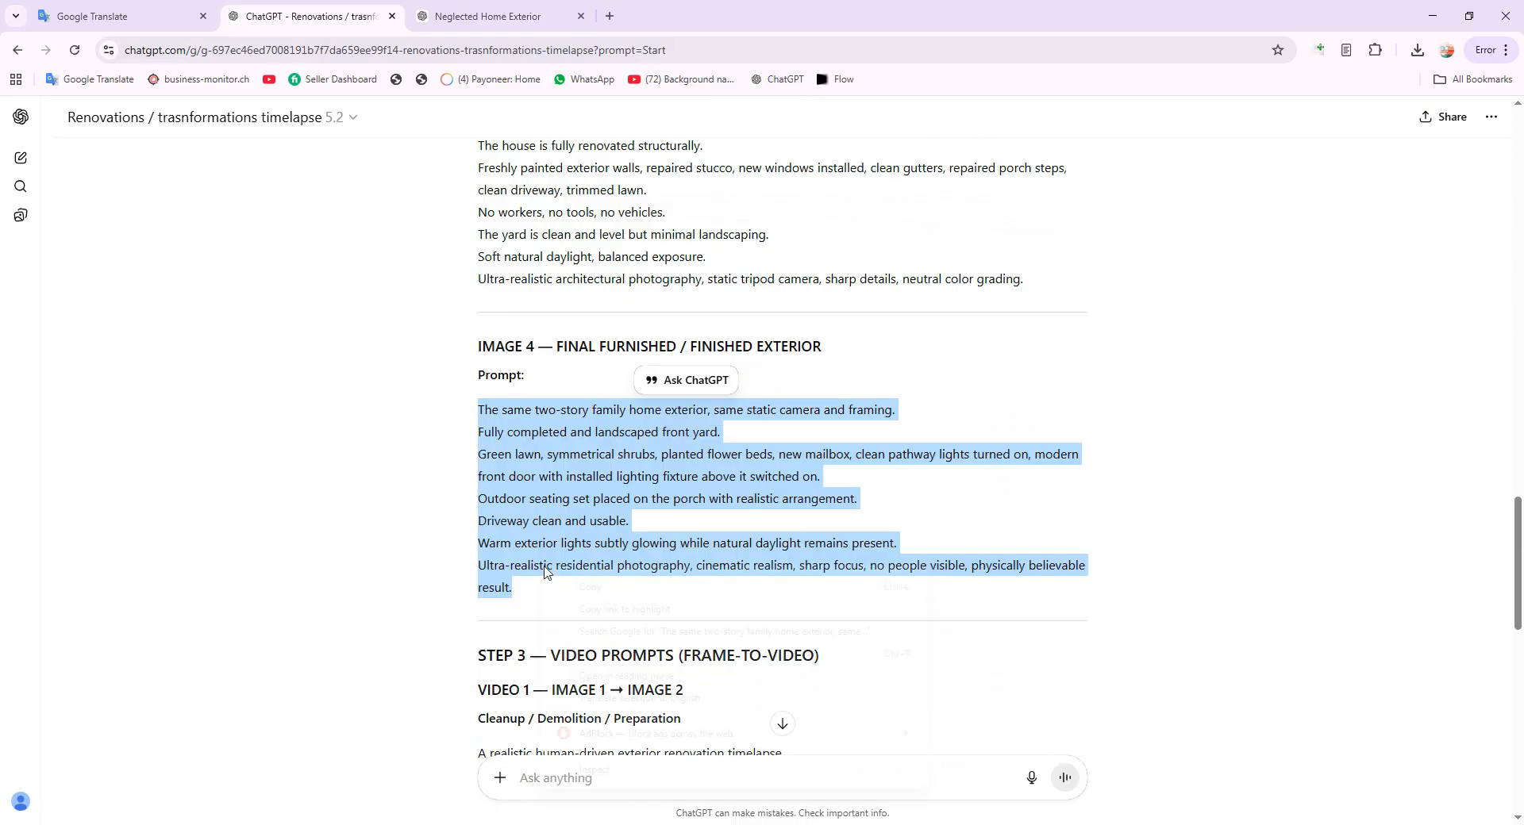
{"action": "left_click", "coordinate": [587, 588]}
Submit the copied Image 4 prompt in the Neglected Home Exterior chat with "ratio 9:16" added at the end.
{"action": "left_click", "coordinate": [487, 16]}
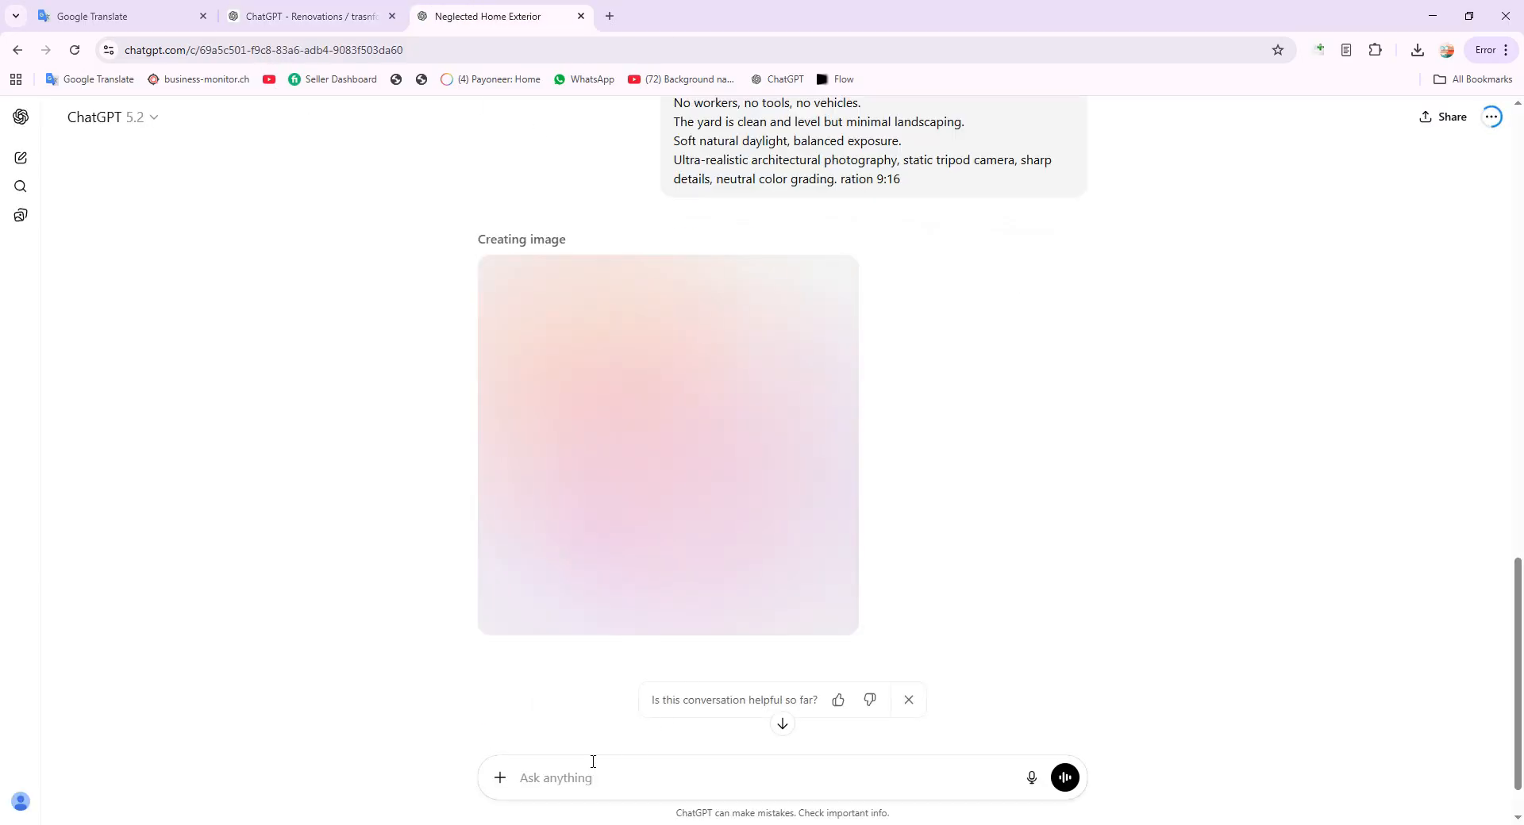
{"action": "key", "text": "ctrl+v"}
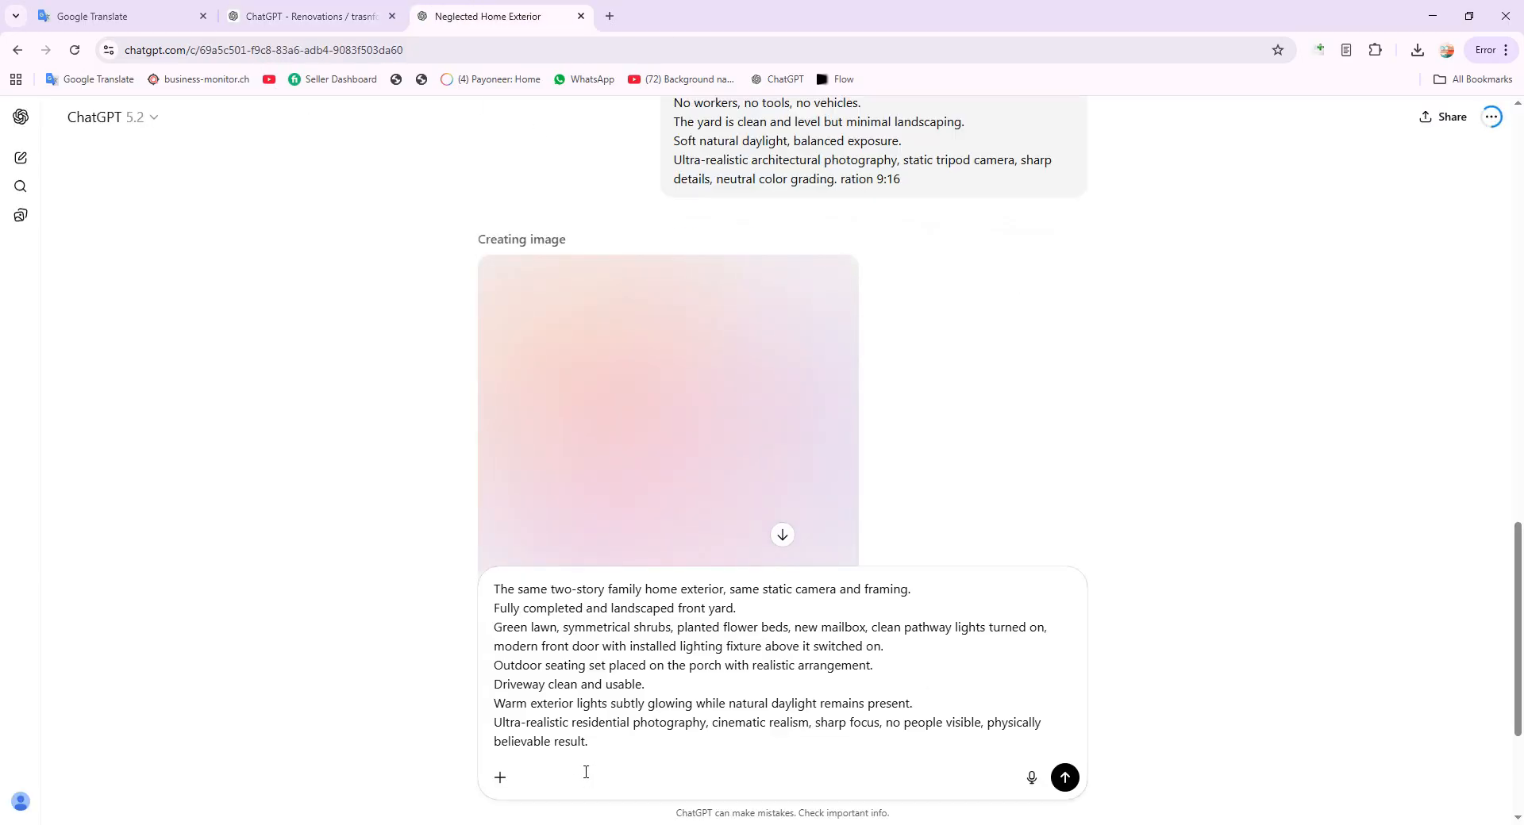
{"action": "type", "text": "ratio 9:16"}
{"action": "key", "text": "Return"}
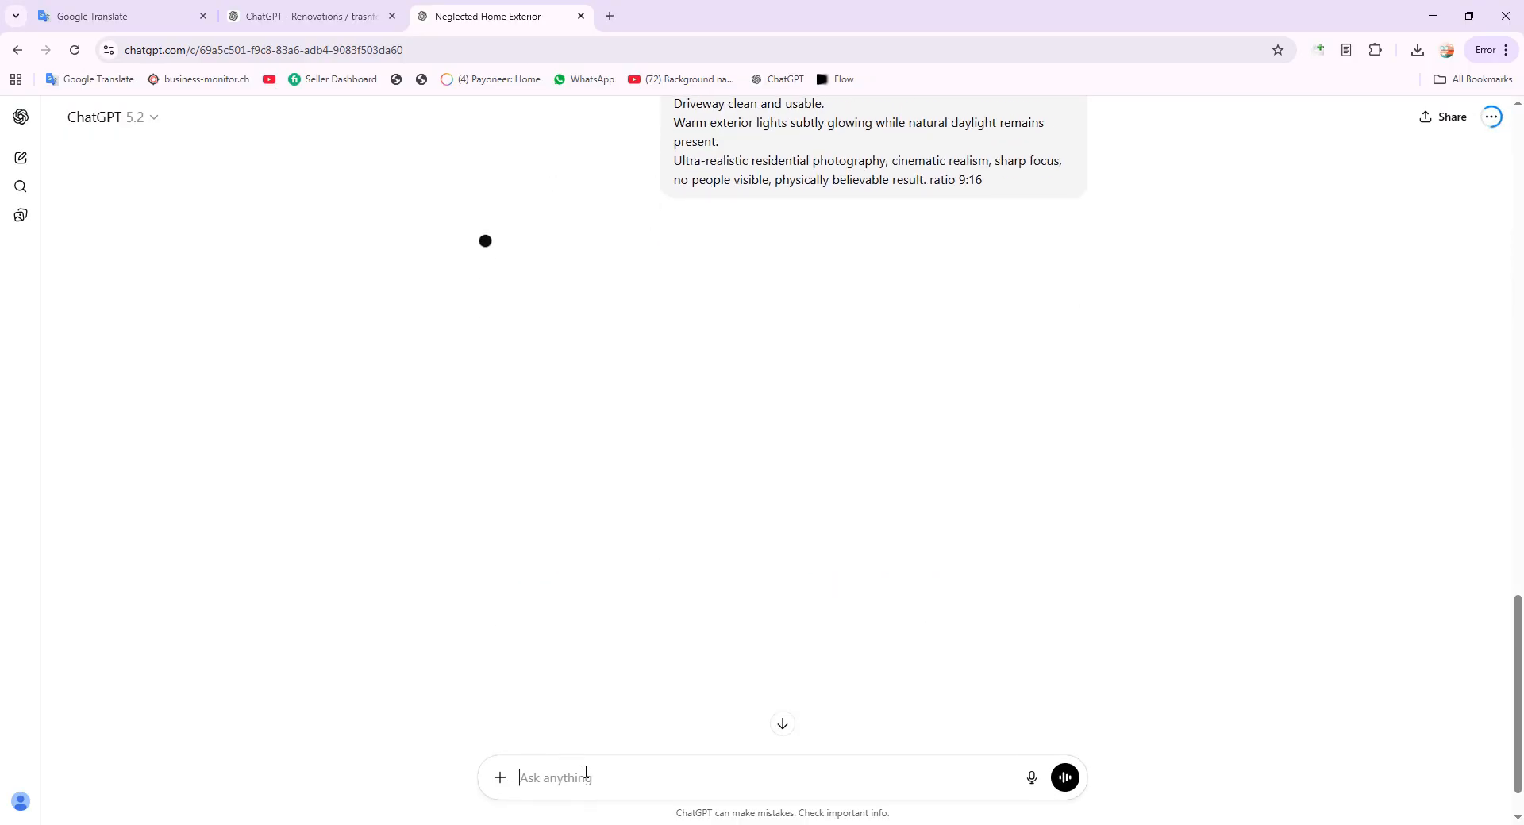
Download the first generated image of the abandoned house and show the file in the Downloads folder.
{"action": "scroll", "coordinate": [710, 512], "scroll_direction": "up", "scroll_amount": 15}
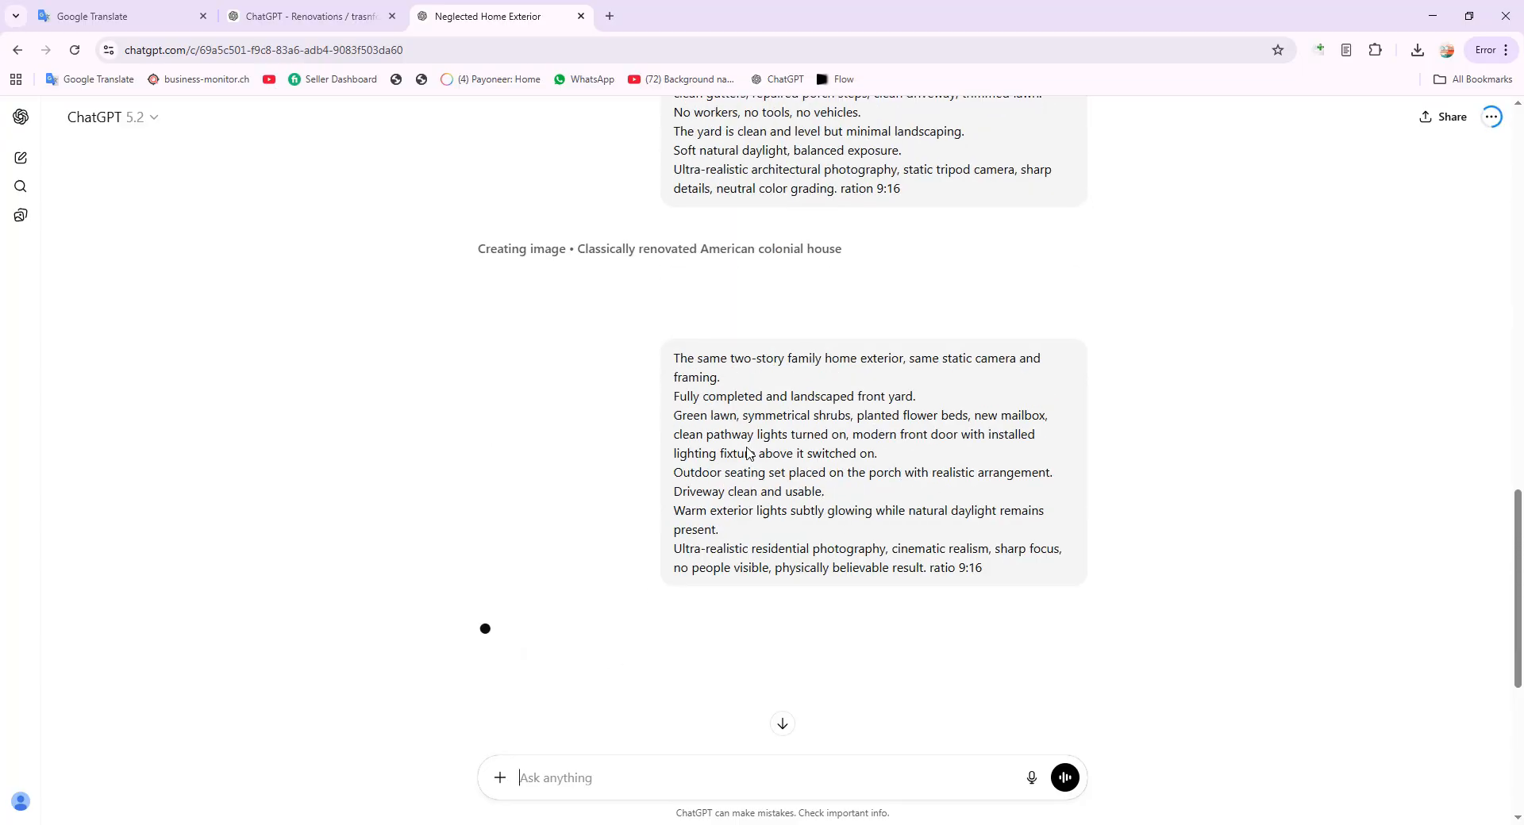
{"action": "scroll", "coordinate": [720, 386], "scroll_direction": "up", "scroll_amount": 5}
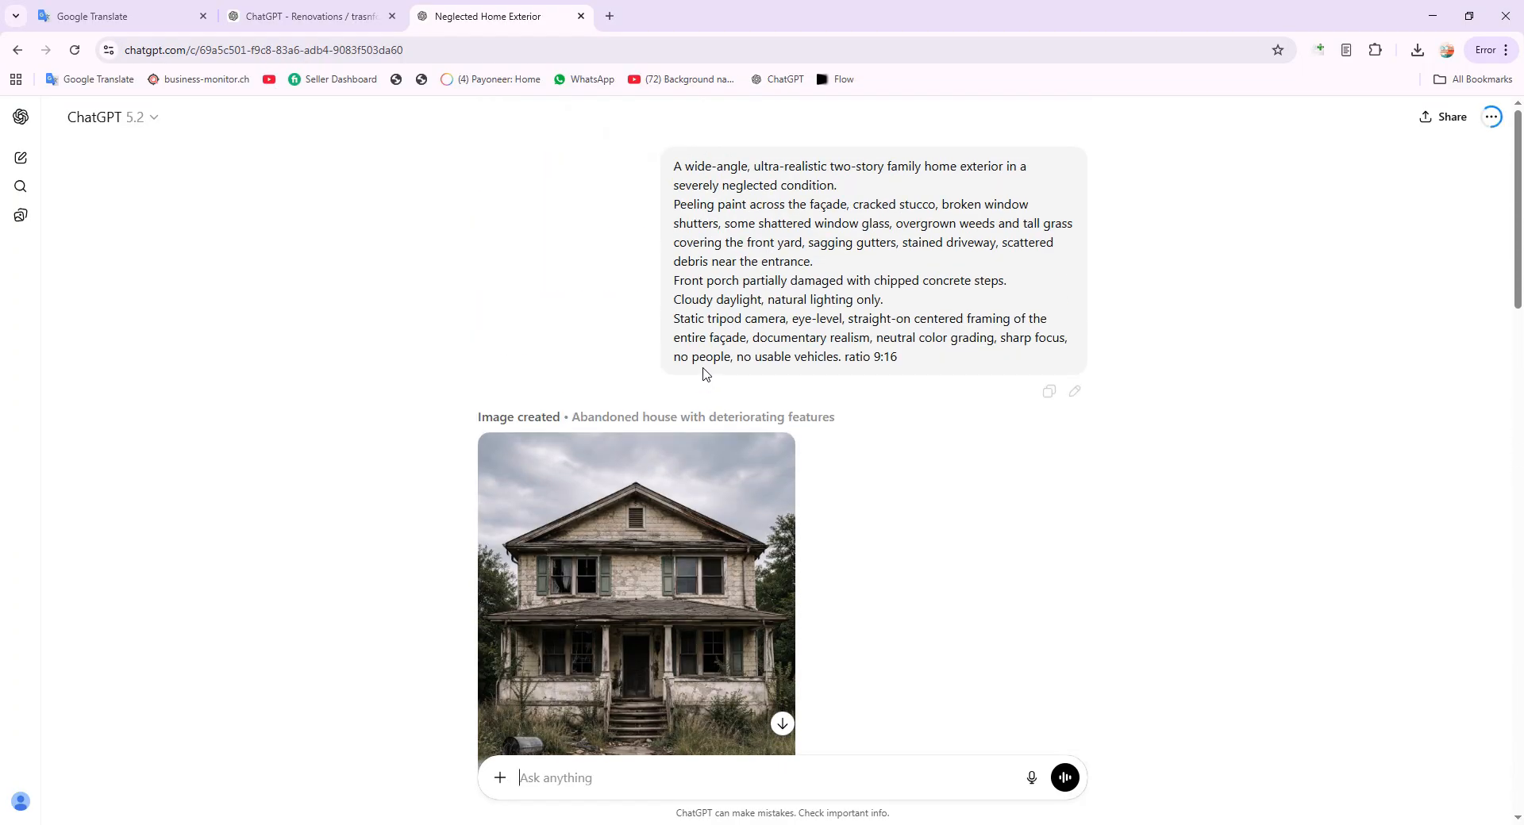
{"action": "scroll", "coordinate": [643, 454], "scroll_direction": "down", "scroll_amount": 3}
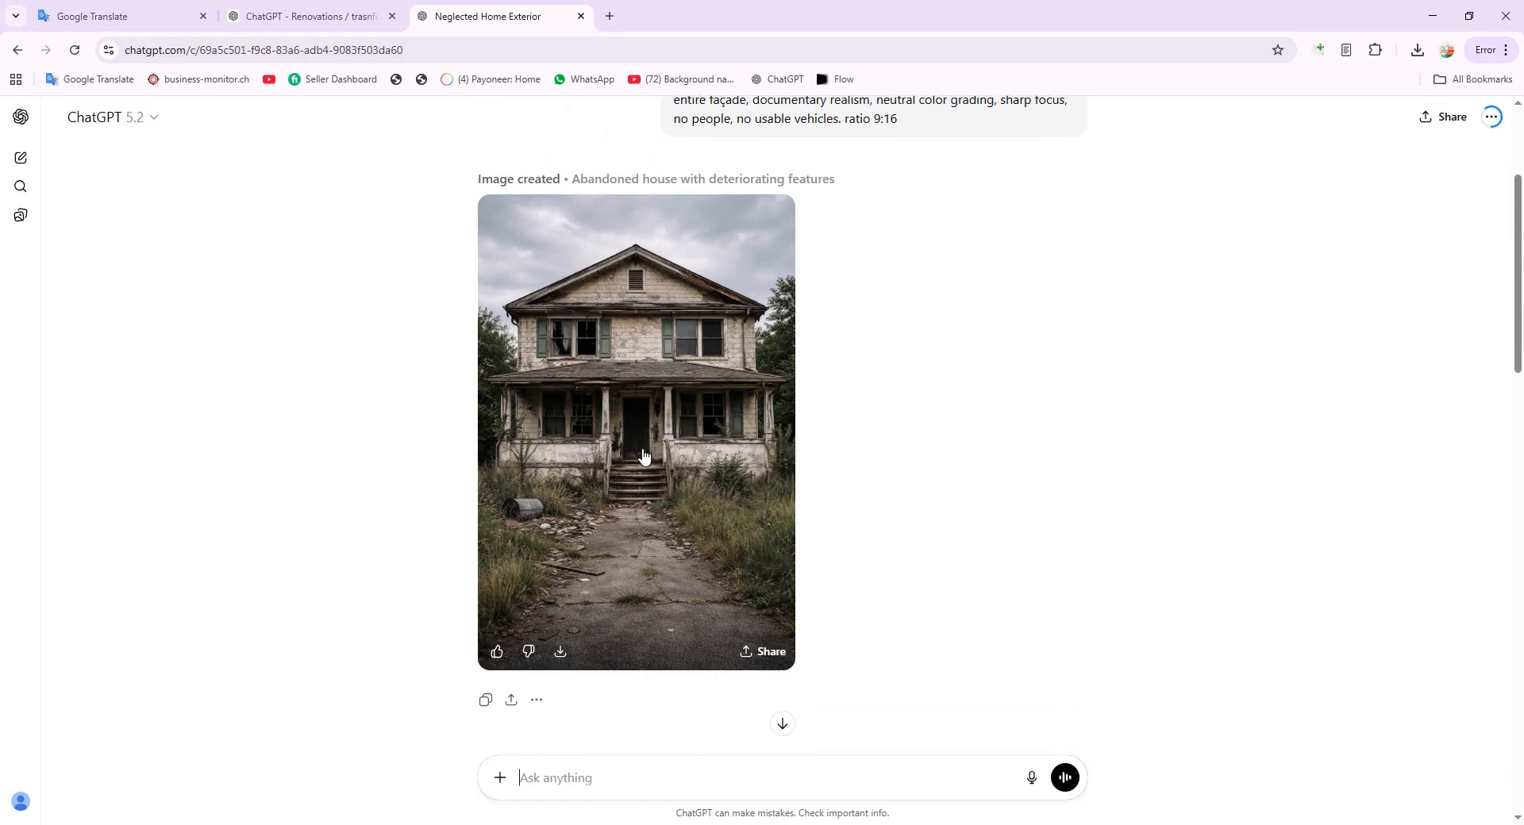
{"action": "left_click", "coordinate": [560, 656]}
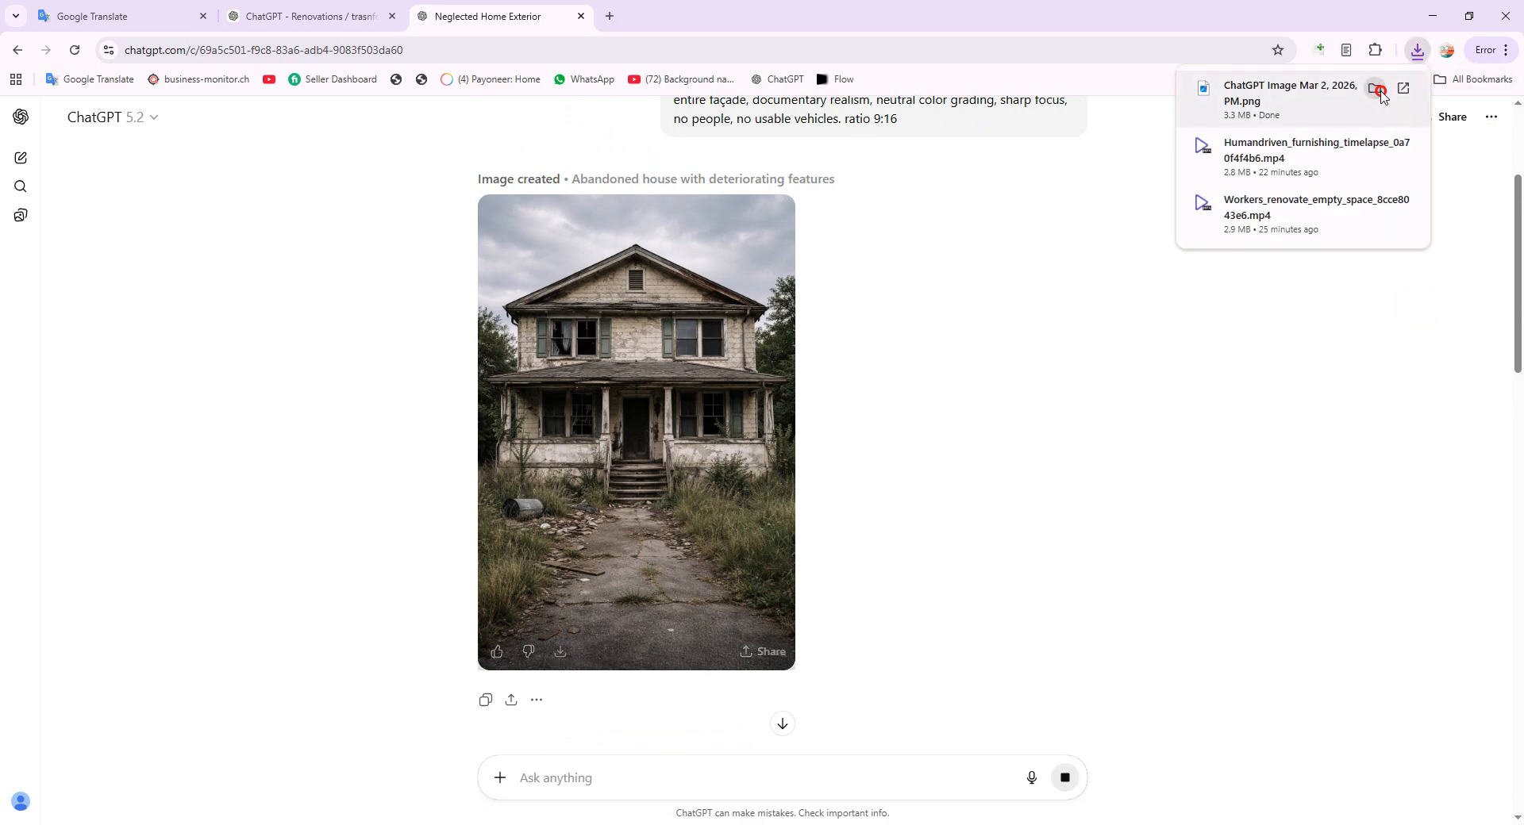
{"action": "left_click", "coordinate": [1378, 90]}
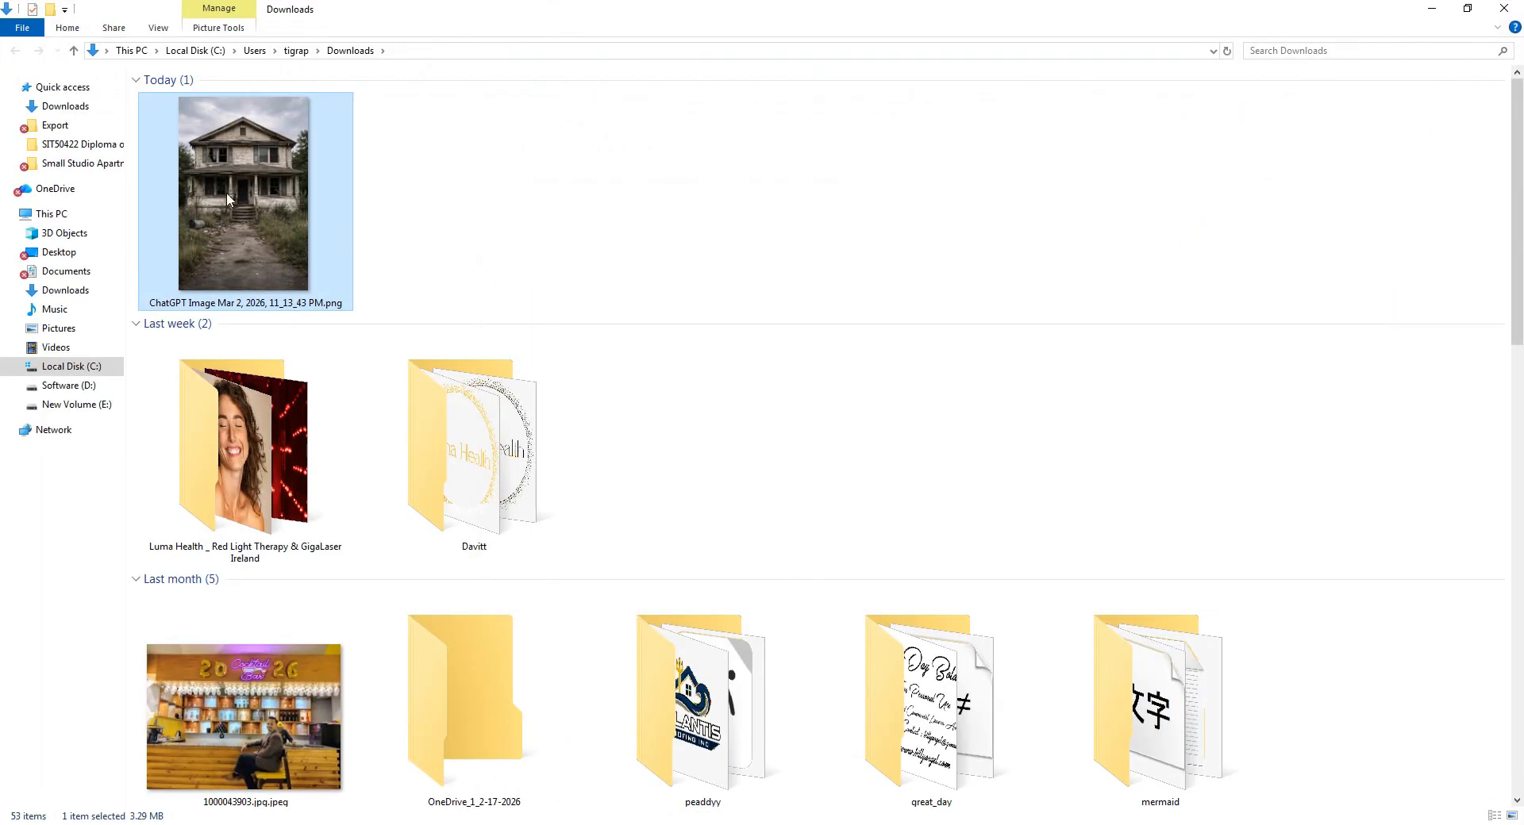
Collapse the Last week, Last month, Earlier this year and A long time ago groups in the Downloads folder.
{"action": "left_click", "coordinate": [143, 326]}
{"action": "left_click", "coordinate": [135, 349]}
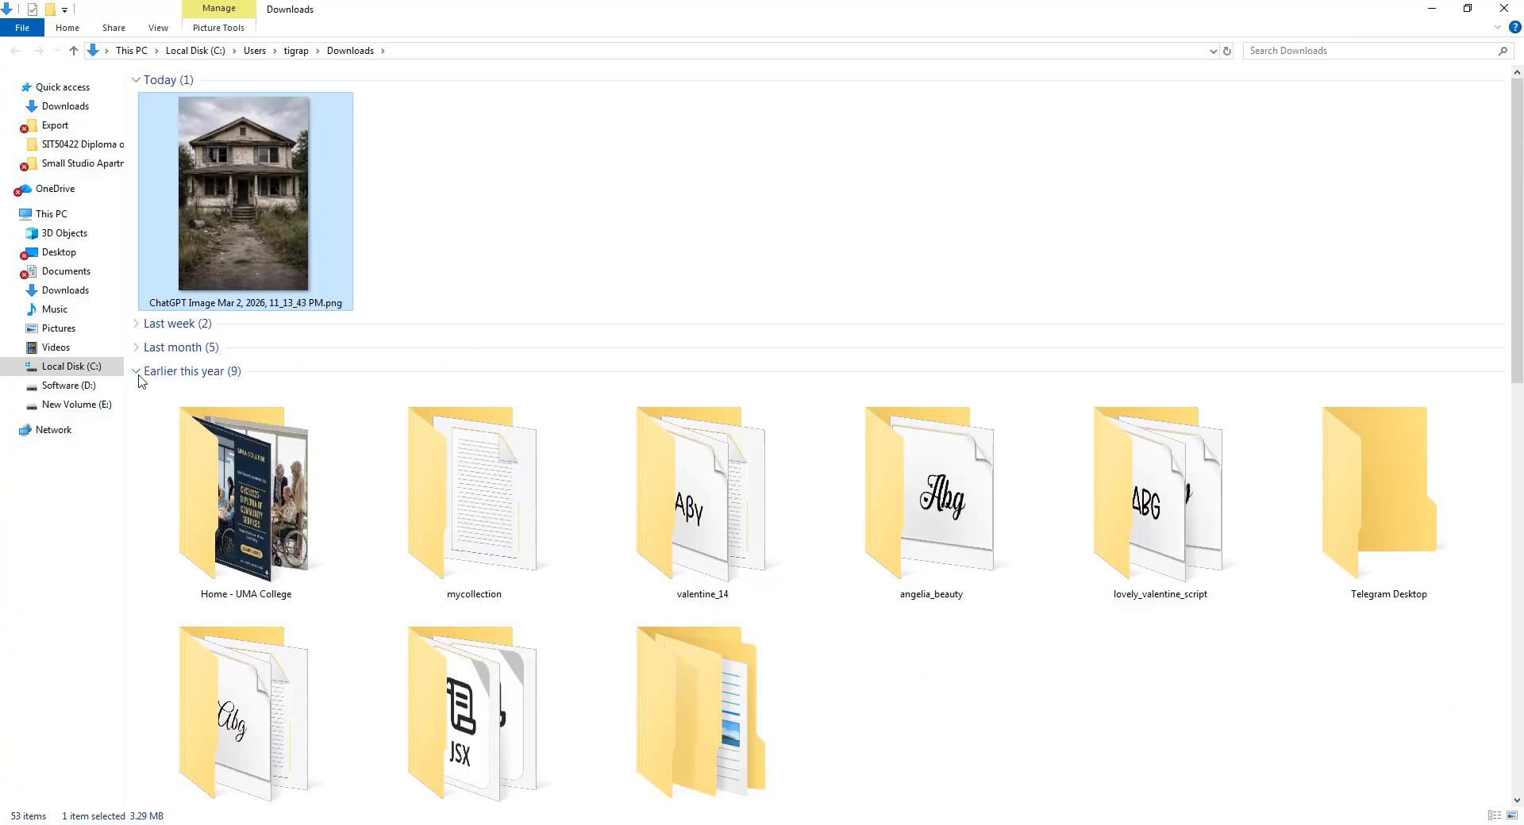
{"action": "left_click", "coordinate": [139, 373]}
{"action": "left_click", "coordinate": [139, 396]}
Rename the downloaded abandoned house image as 1, keeping the .png extension.
{"action": "right_click", "coordinate": [222, 260]}
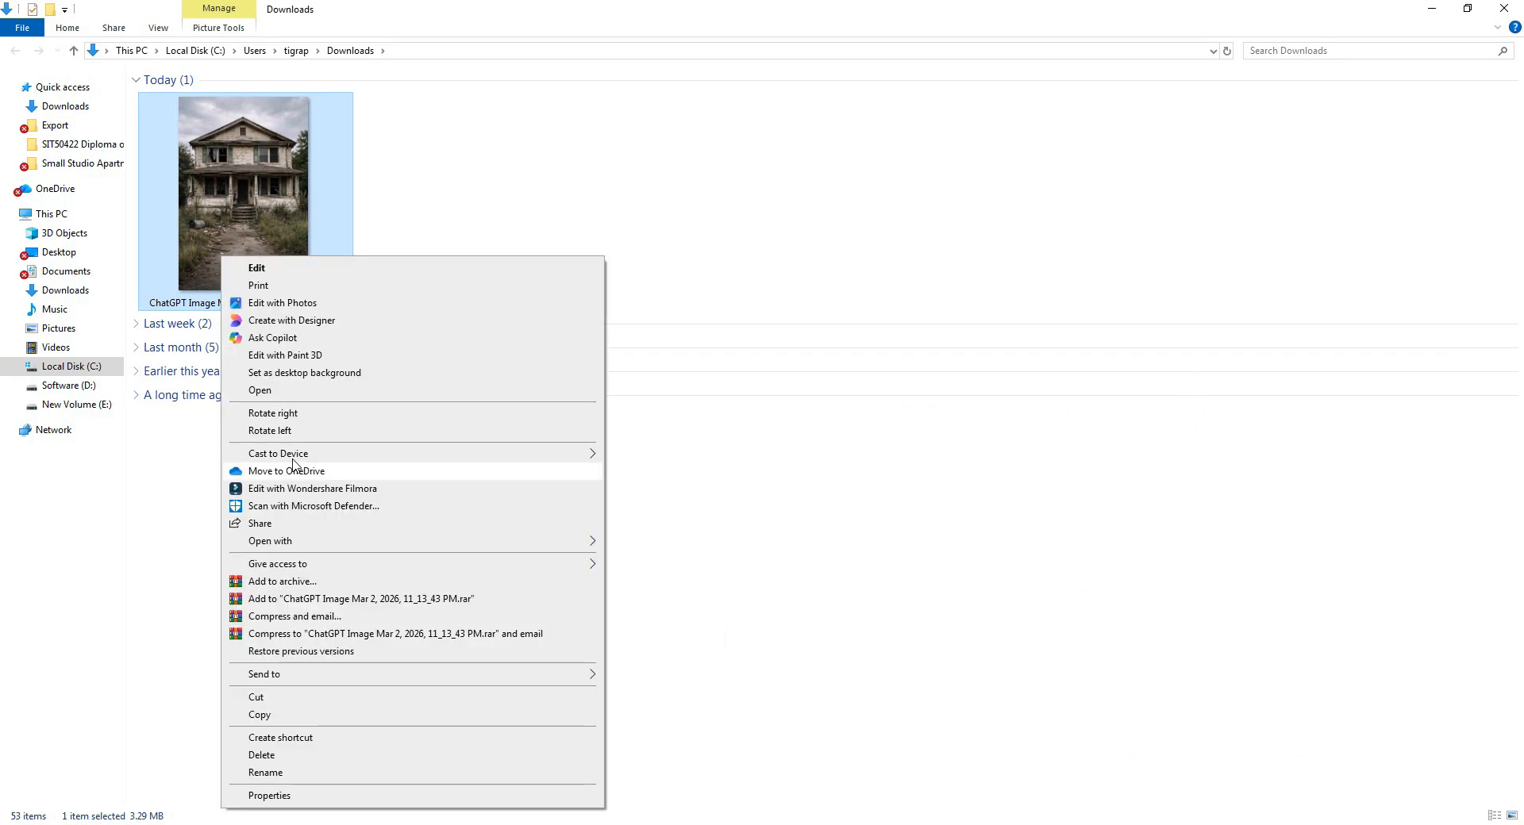
{"action": "left_click", "coordinate": [265, 774]}
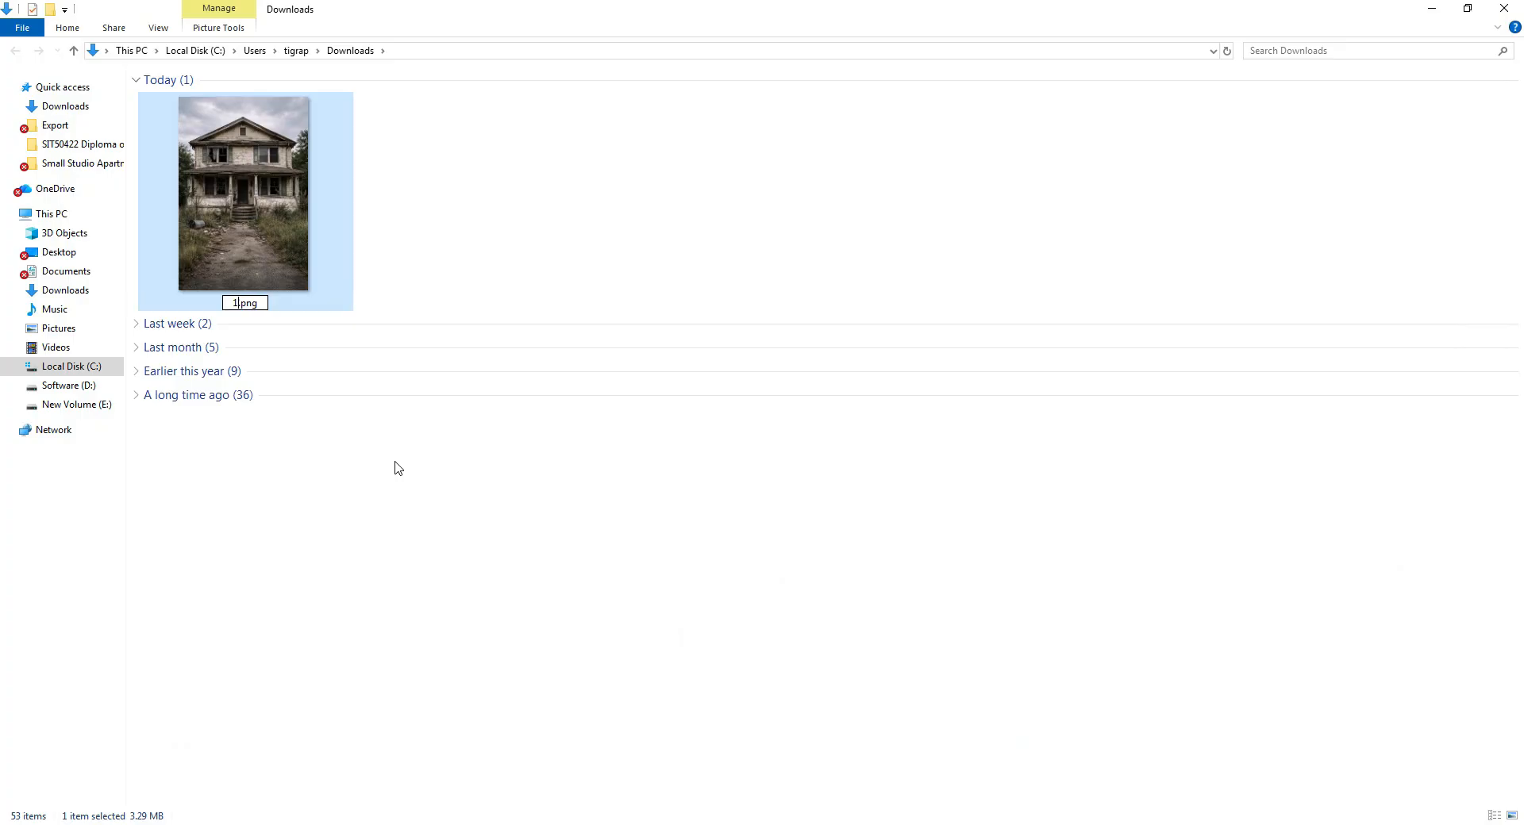
{"action": "type", "text": "1"}
{"action": "left_click", "coordinate": [446, 256]}
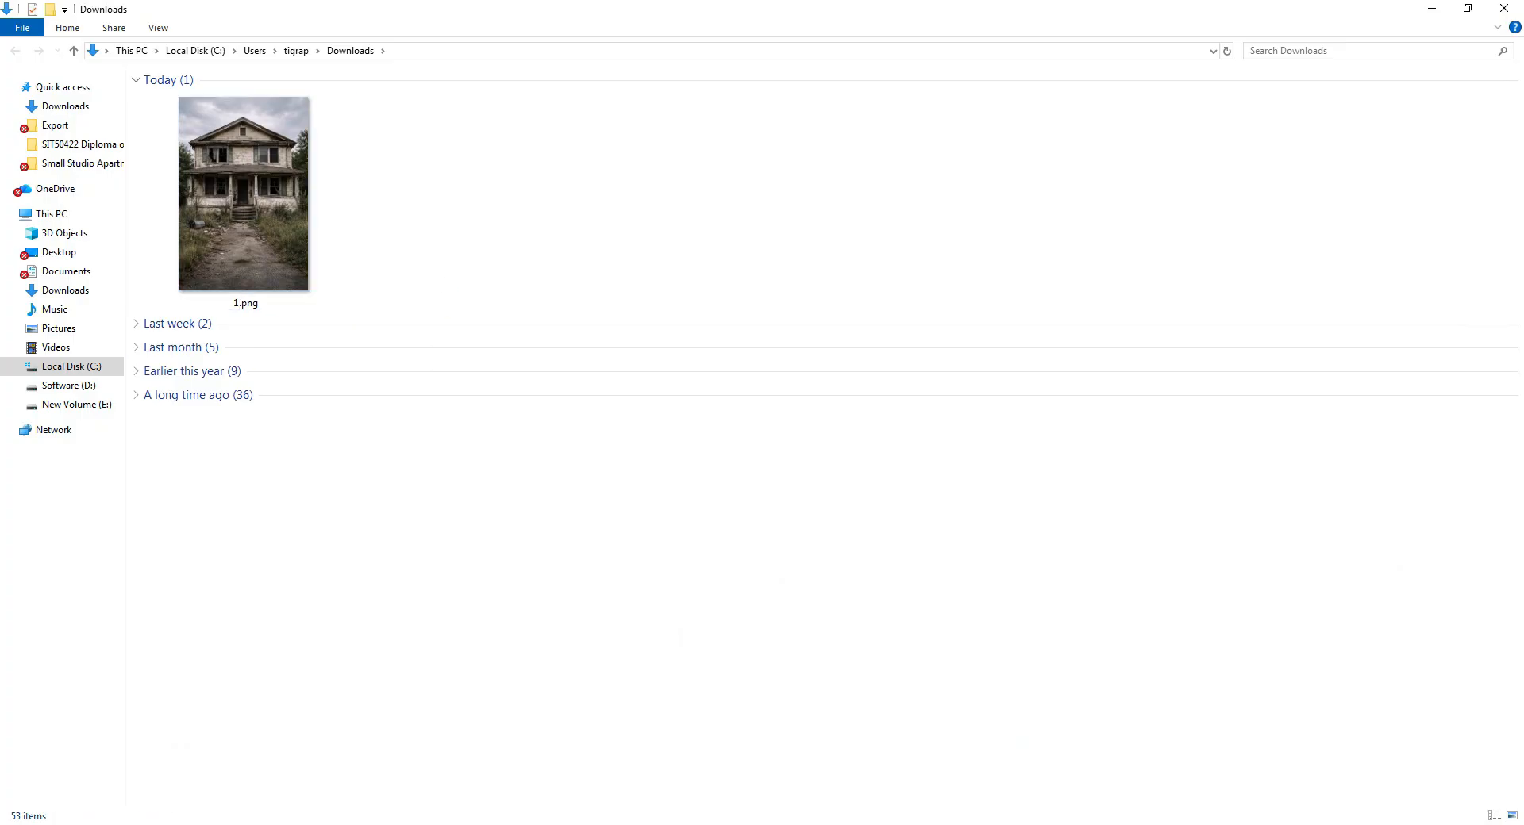
Return to the chat, enlarge the renovation-in-progress image with workers, and save it to Downloads as PNG with the name 2.
{"action": "left_click", "coordinate": [649, 824]}
{"action": "scroll", "coordinate": [649, 515], "scroll_direction": "down", "scroll_amount": 12}
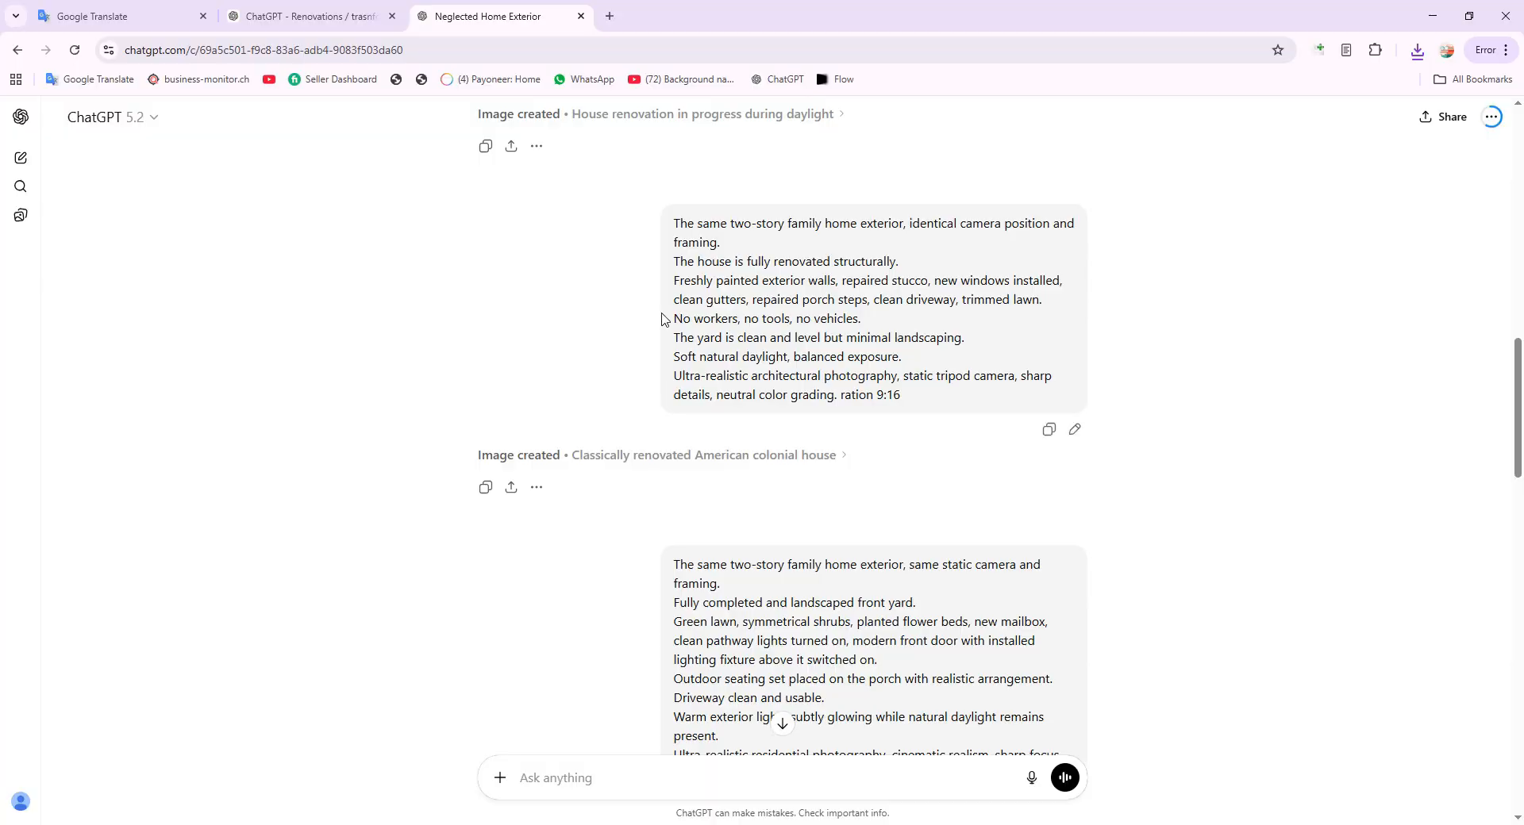
{"action": "scroll", "coordinate": [680, 398], "scroll_direction": "down", "scroll_amount": 8}
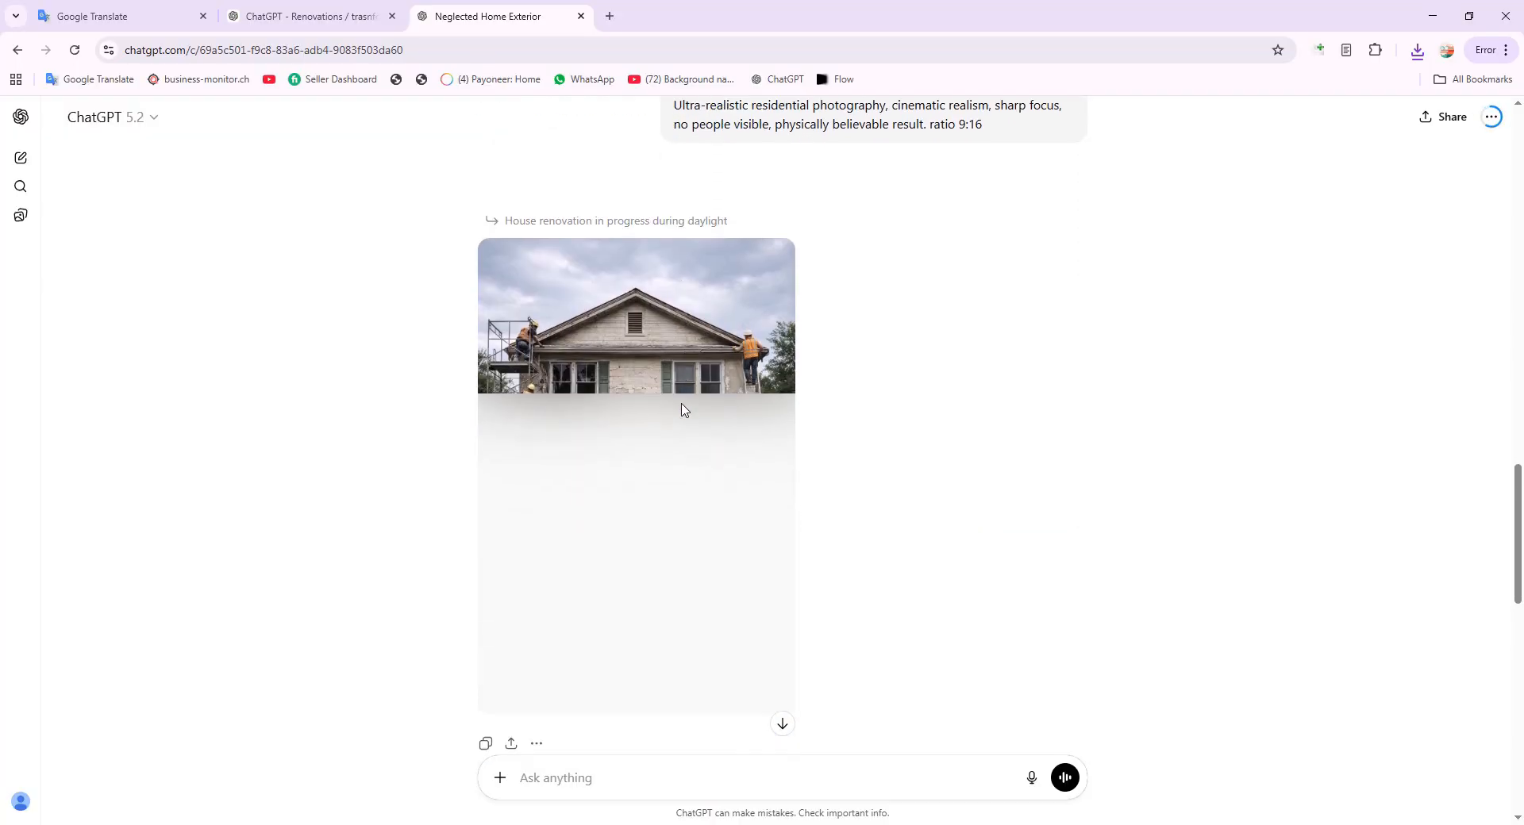
{"action": "scroll", "coordinate": [681, 410], "scroll_direction": "down", "scroll_amount": 8}
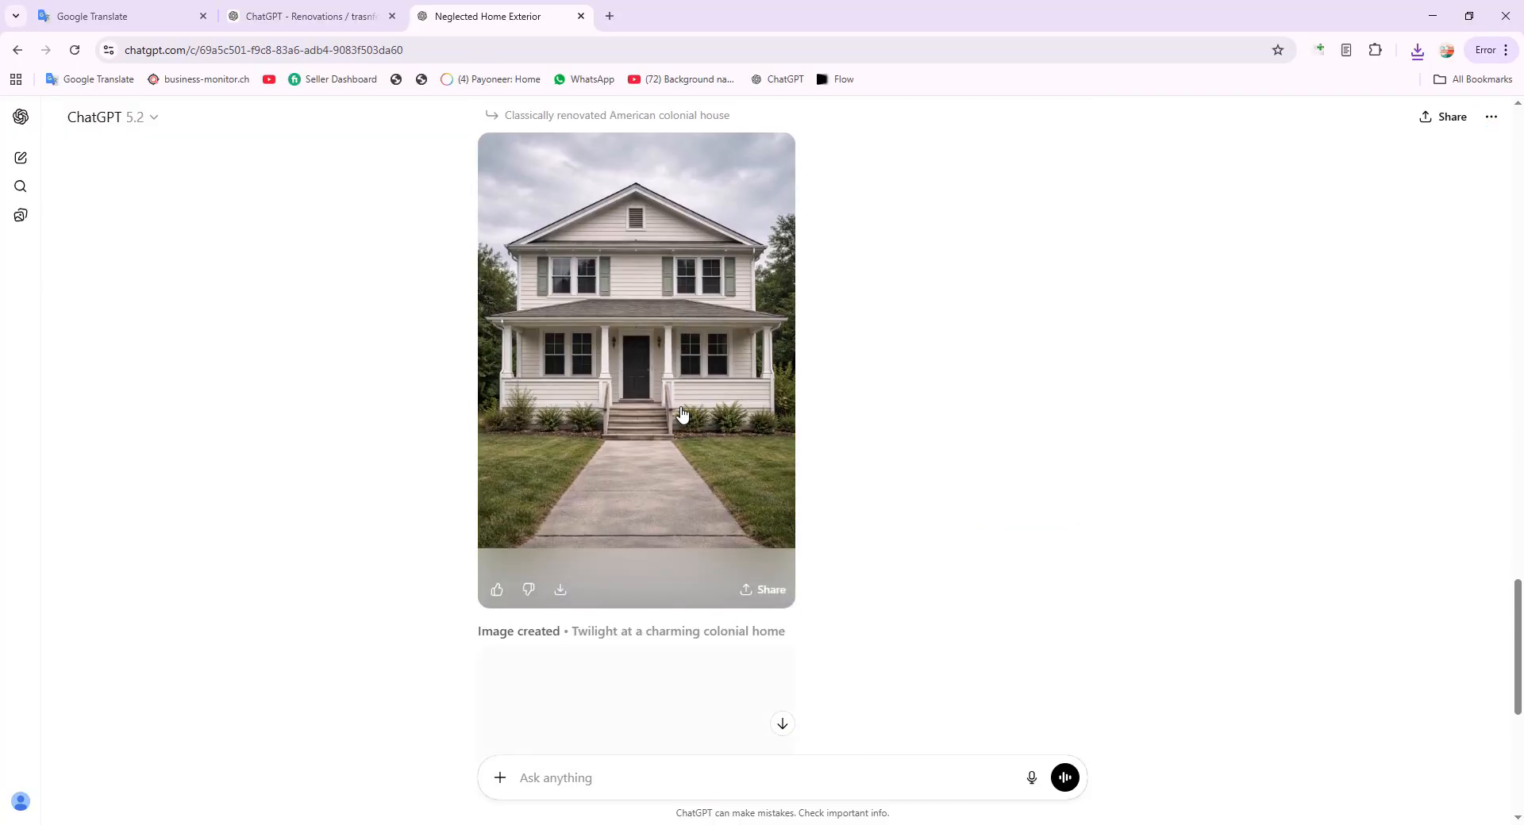
{"action": "scroll", "coordinate": [679, 409], "scroll_direction": "up", "scroll_amount": 8}
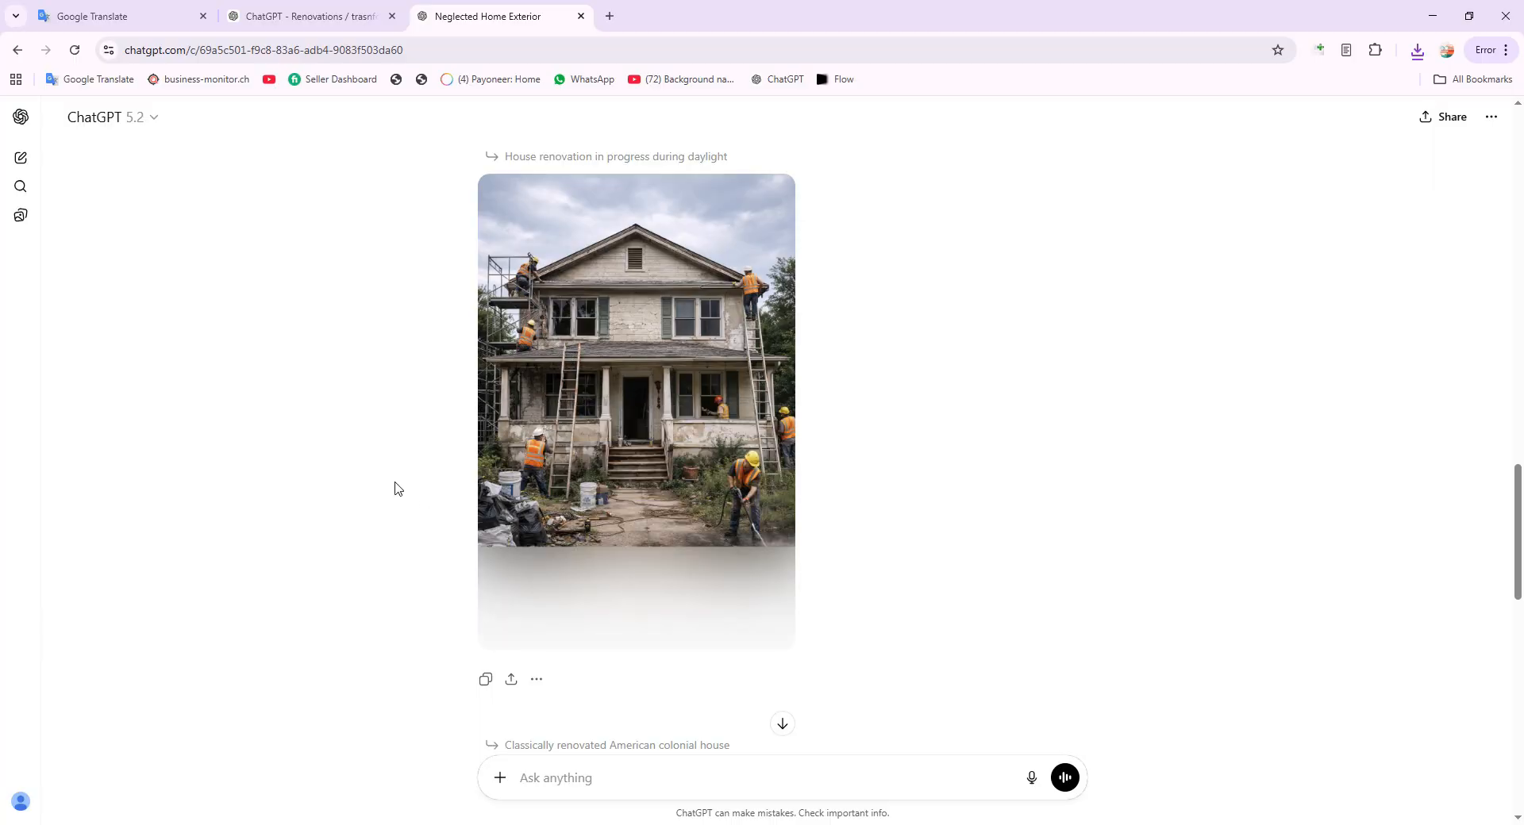
{"action": "scroll", "coordinate": [397, 488], "scroll_direction": "down", "scroll_amount": 1}
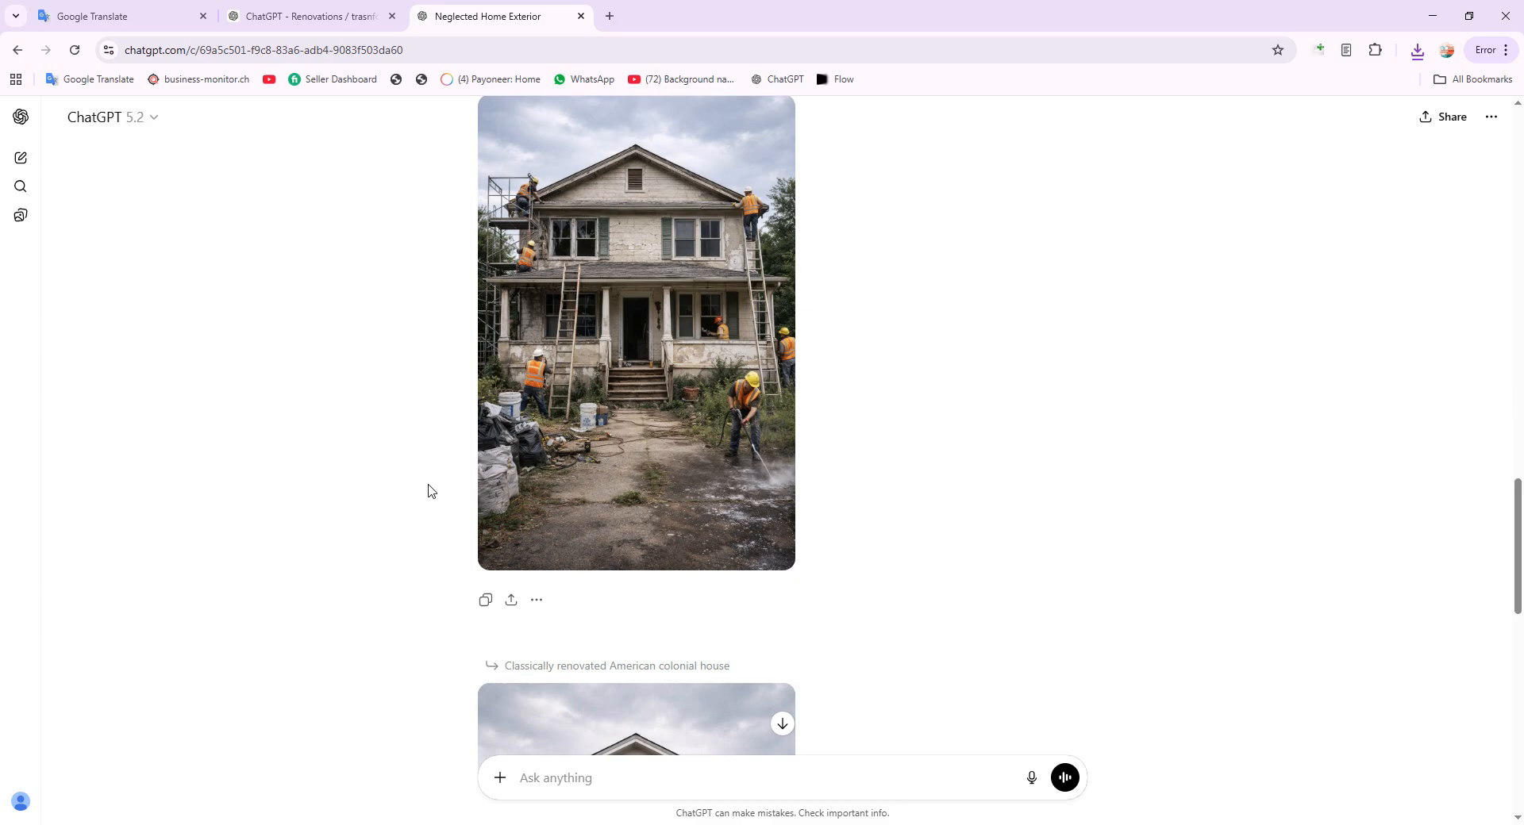
{"action": "mouse_move", "coordinate": [644, 458]}
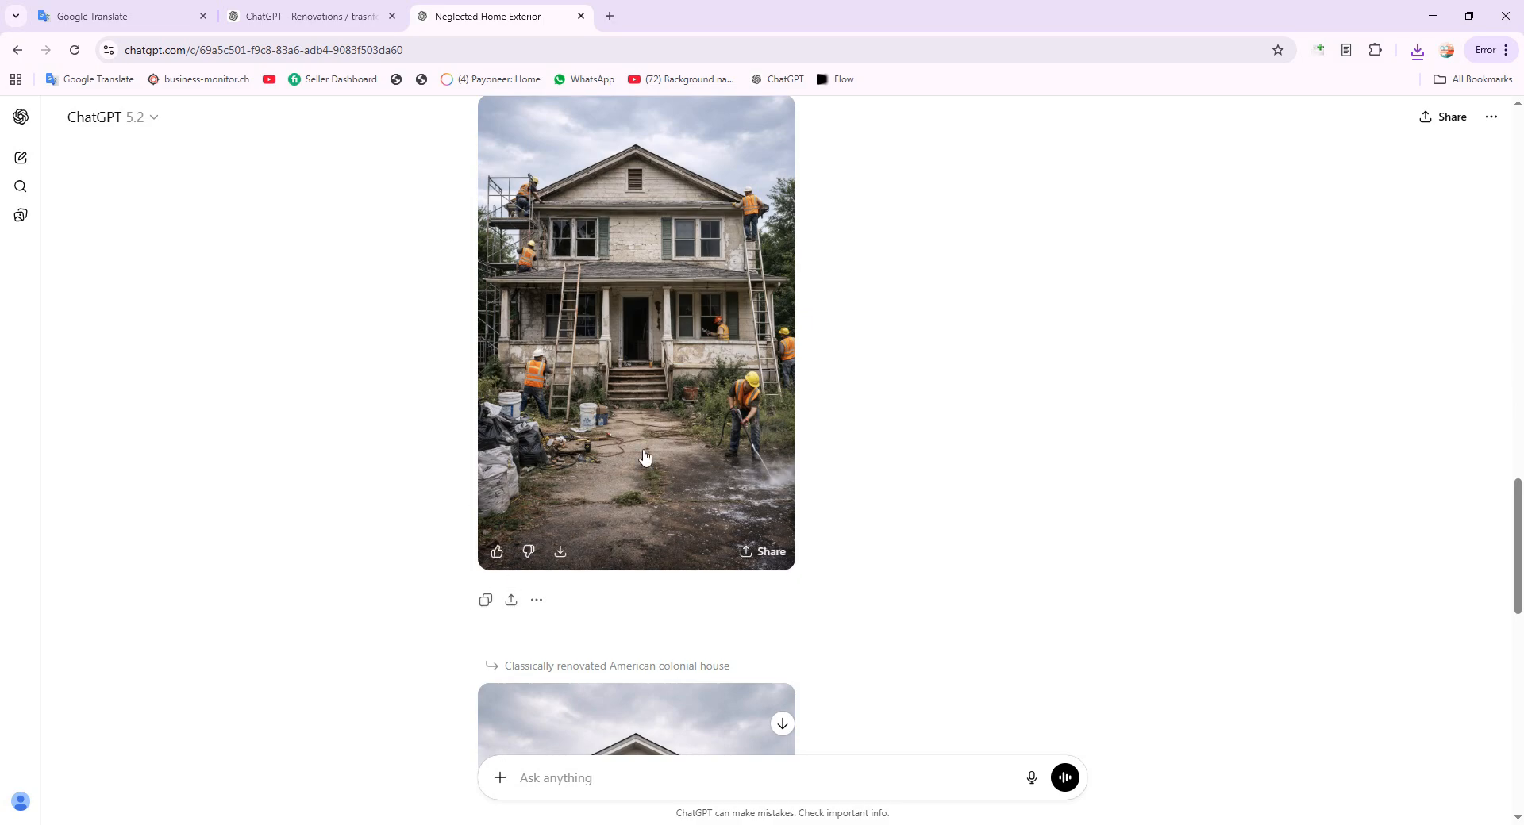
{"action": "left_click", "coordinate": [699, 438]}
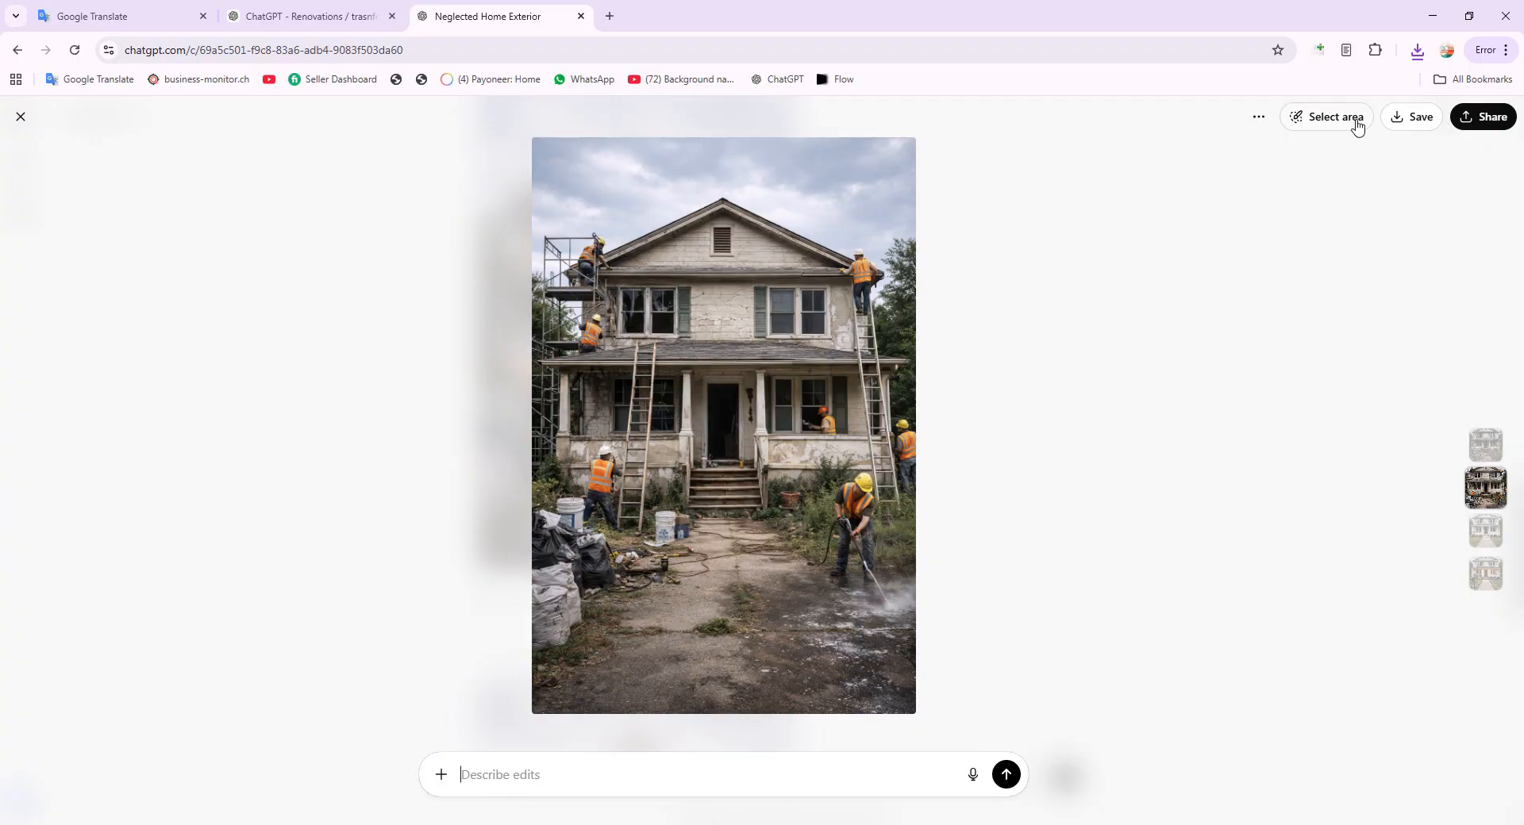
{"action": "right_click", "coordinate": [692, 354]}
{"action": "left_click", "coordinate": [729, 387]}
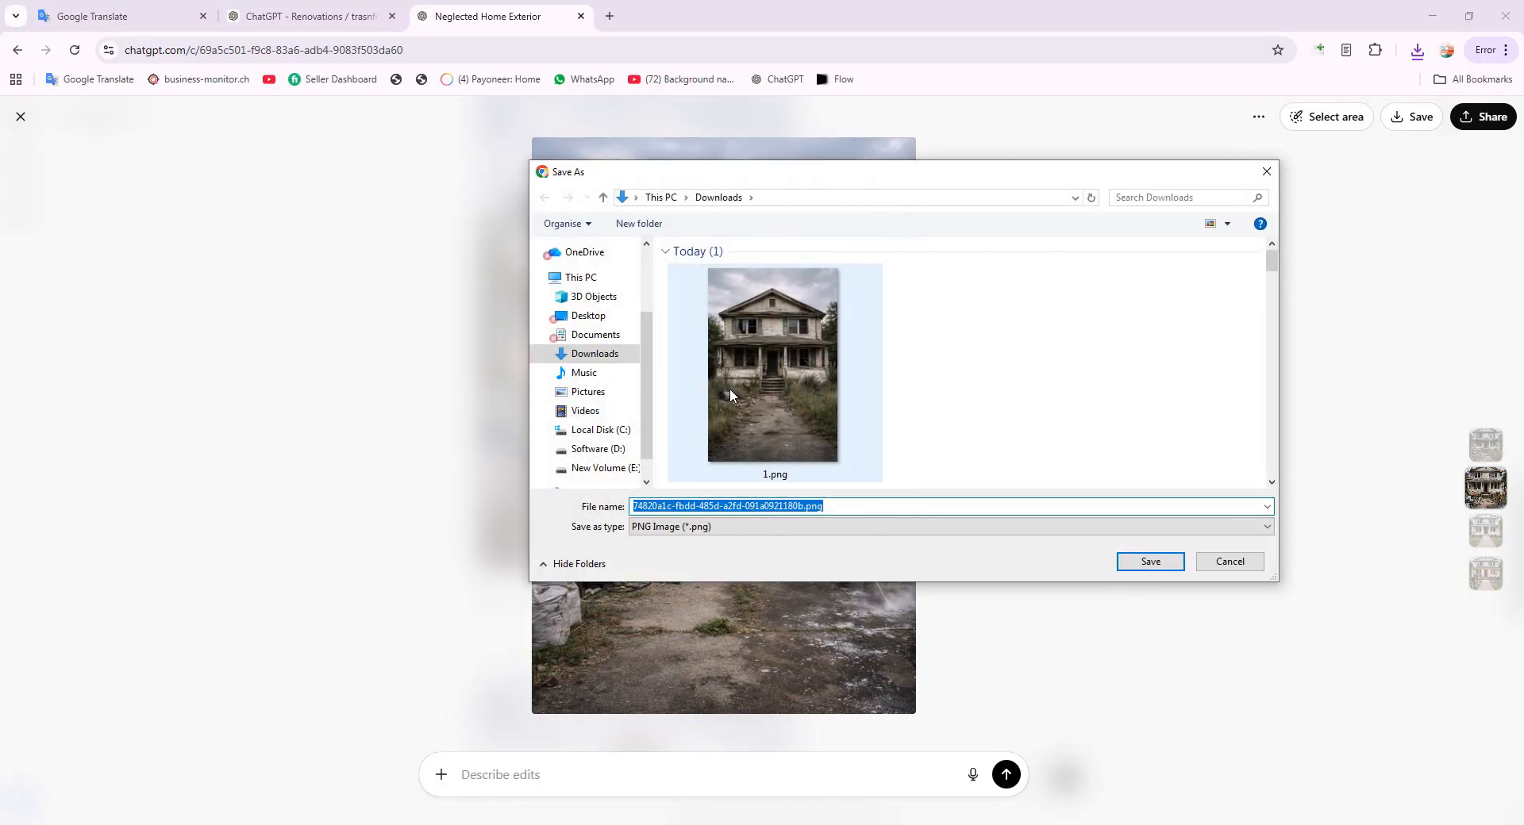
{"action": "type", "text": "2"}
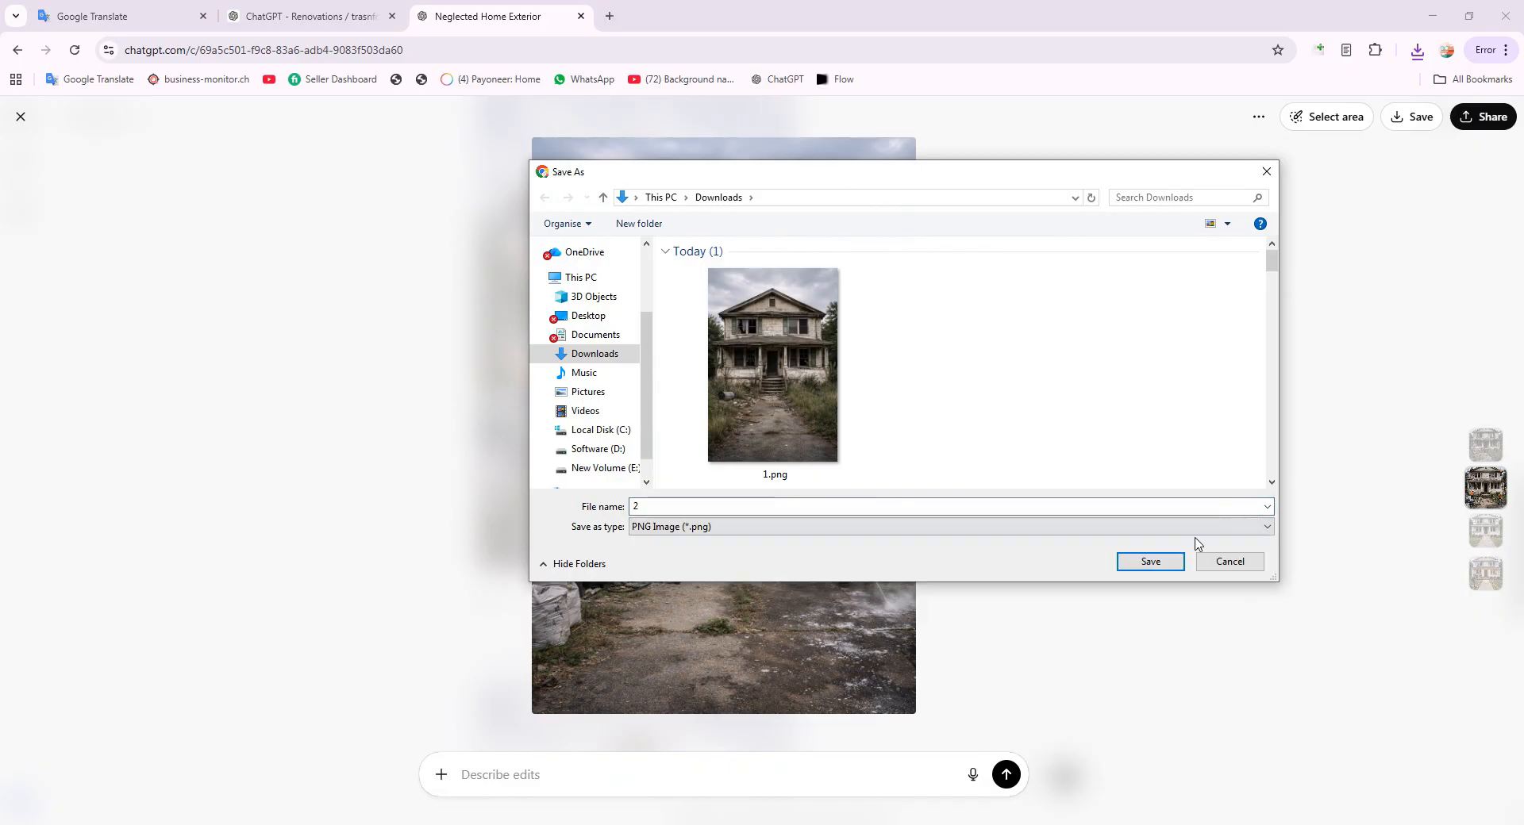
{"action": "left_click", "coordinate": [1150, 562]}
{"action": "key", "text": "Escape"}
Download the generated image of the renovated, empty white house and show the file in the Downloads folder.
{"action": "scroll", "coordinate": [459, 405], "scroll_direction": "down", "scroll_amount": 4}
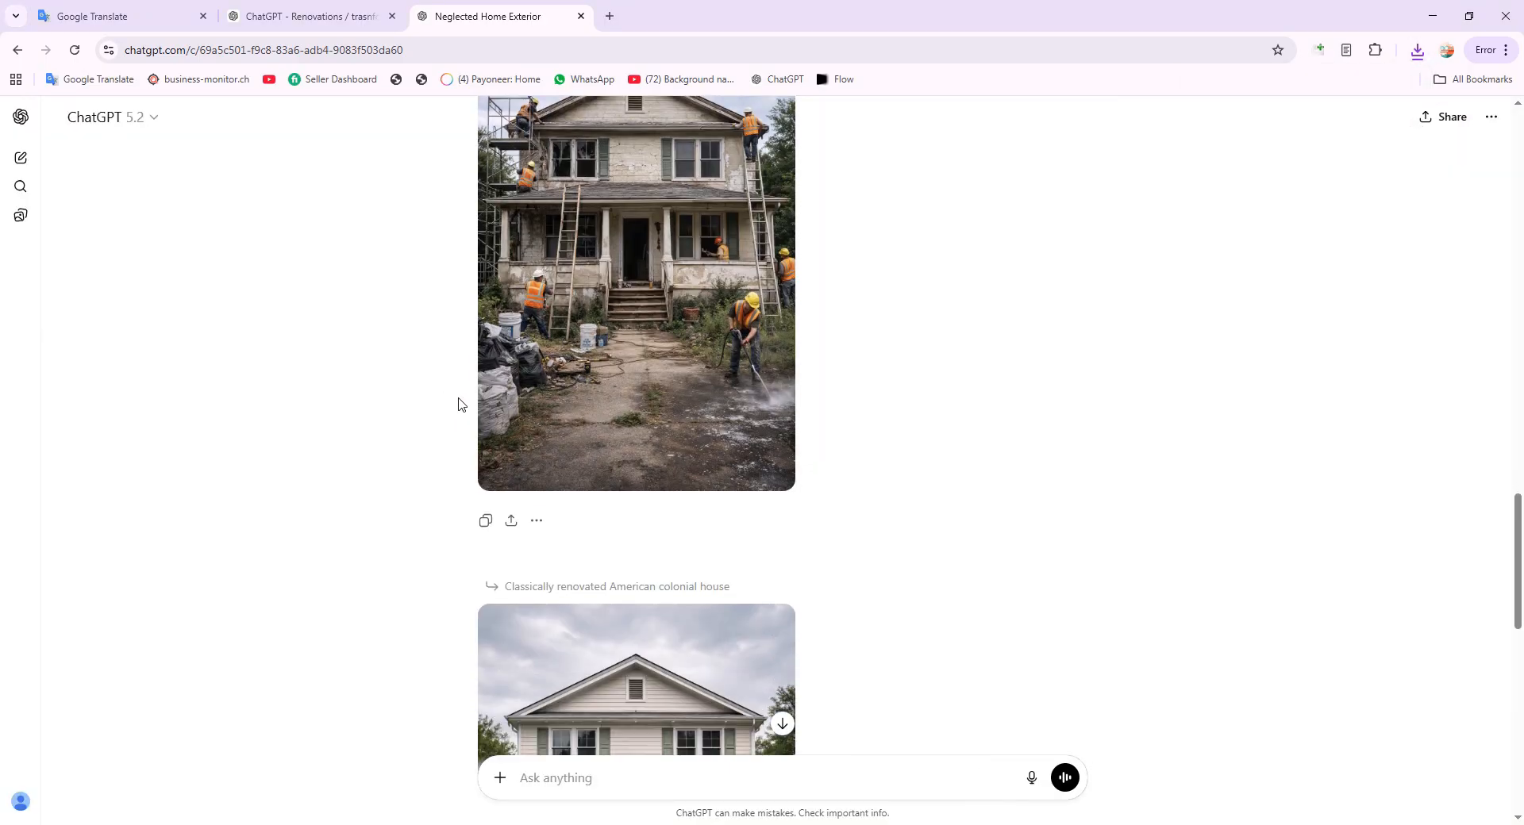
{"action": "scroll", "coordinate": [612, 413], "scroll_direction": "down", "scroll_amount": 3}
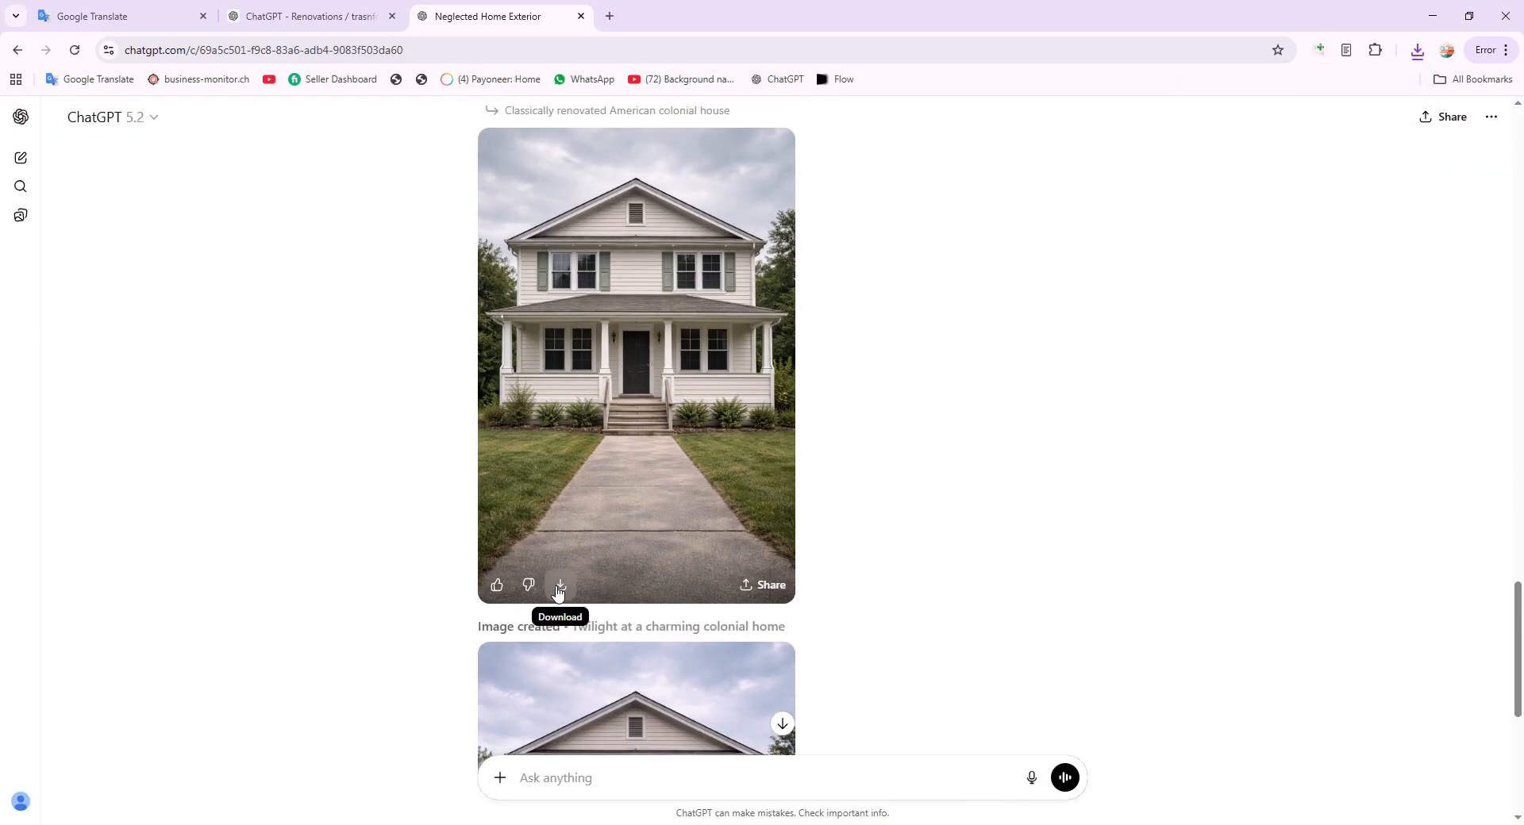
{"action": "left_click", "coordinate": [1418, 51]}
{"action": "left_click", "coordinate": [1362, 123]}
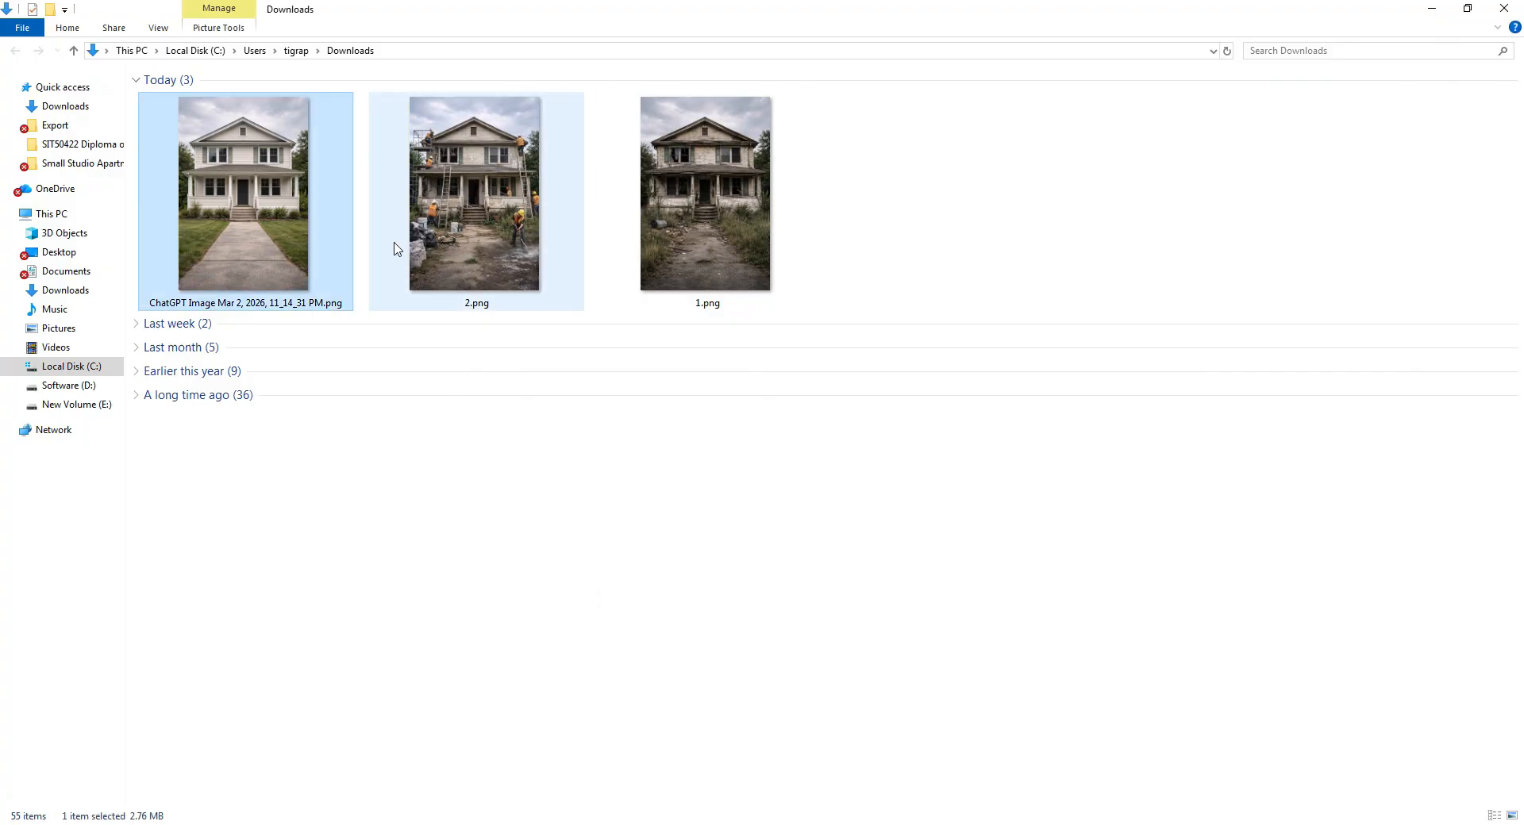
Rename the downloaded renovated house image as 3, keeping the .png extension.
{"action": "right_click", "coordinate": [284, 235]}
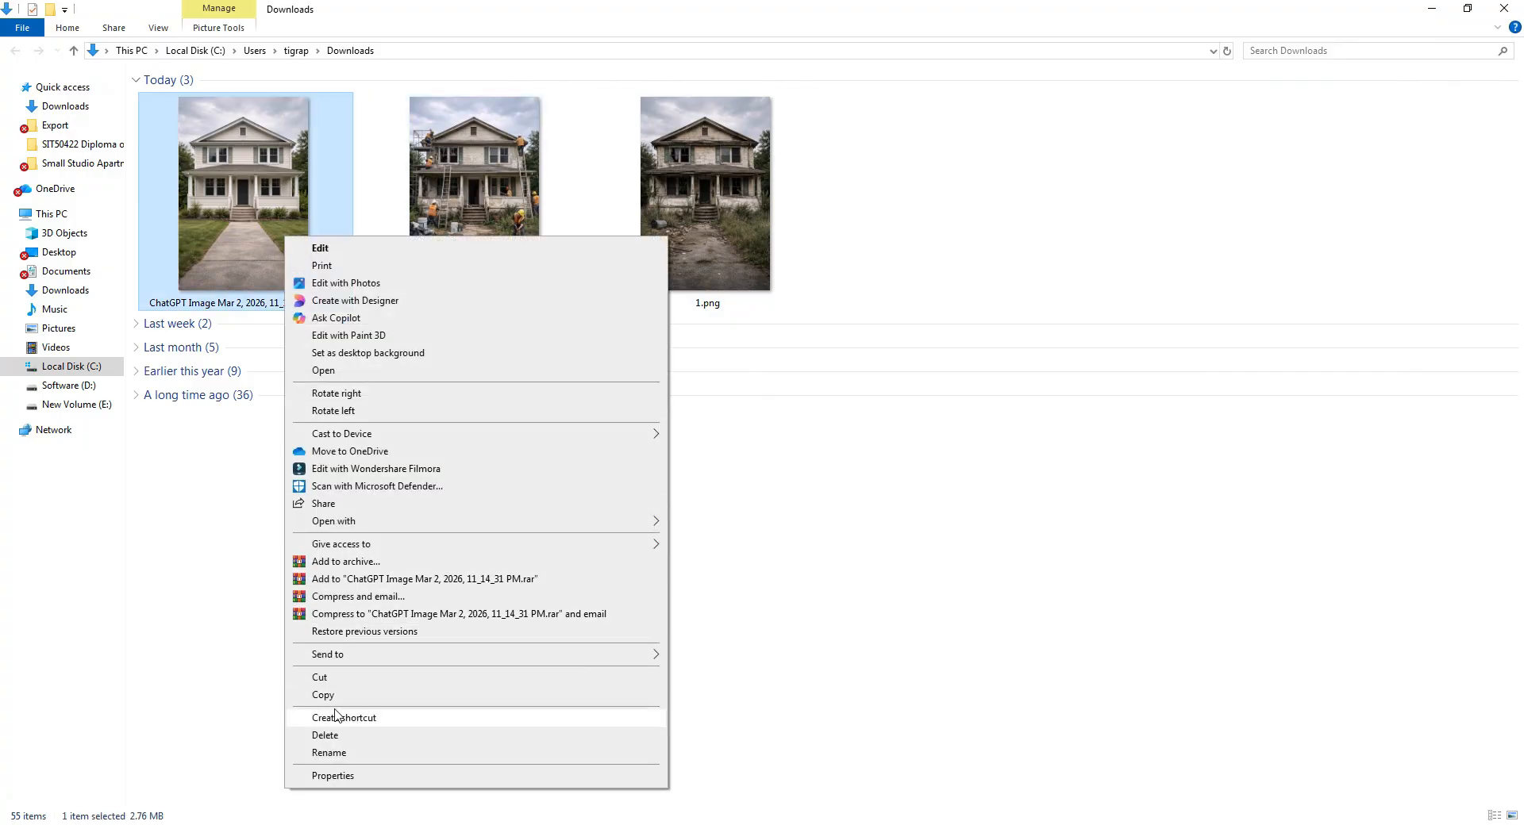
{"action": "left_click", "coordinate": [329, 753]}
{"action": "left_click", "coordinate": [883, 247]}
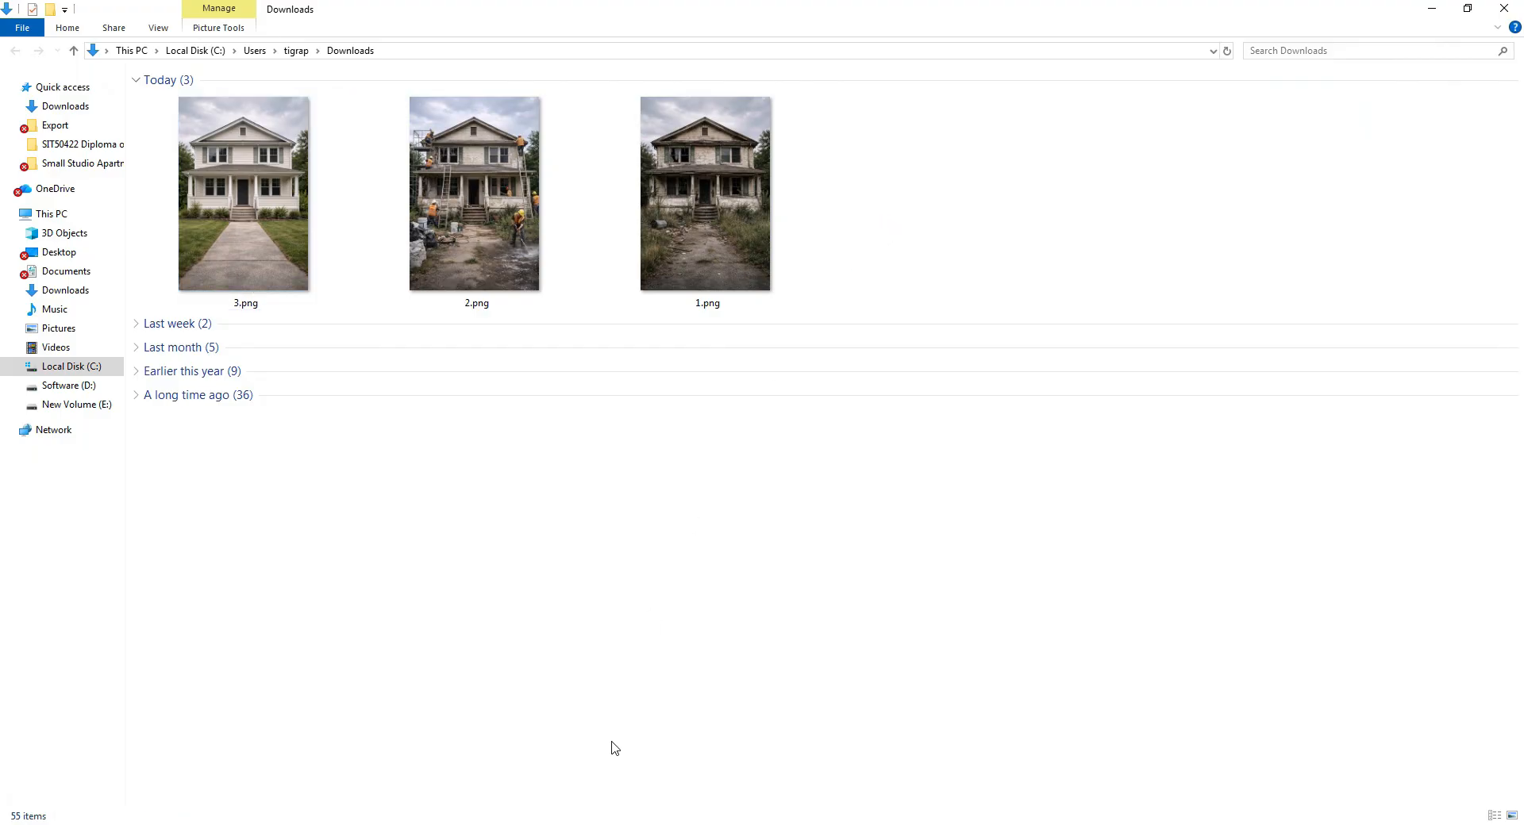
Return to the chat, download the generated twilight image of the furnished house, and show the file in the Downloads folder.
{"action": "key", "text": "alt+Tab"}
{"action": "scroll", "coordinate": [687, 468], "scroll_direction": "down", "scroll_amount": 6}
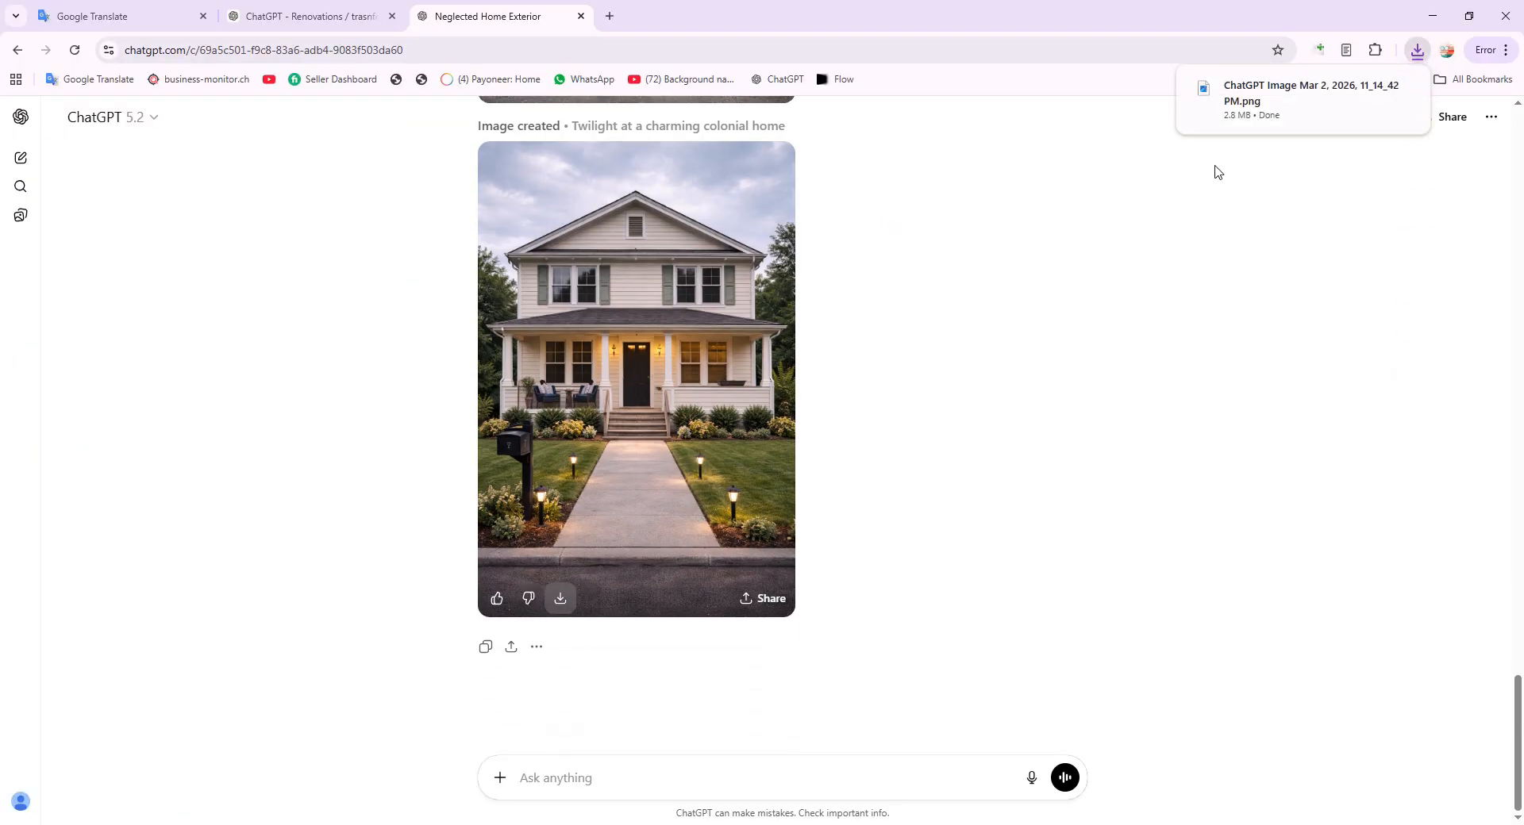
{"action": "left_click", "coordinate": [1373, 90]}
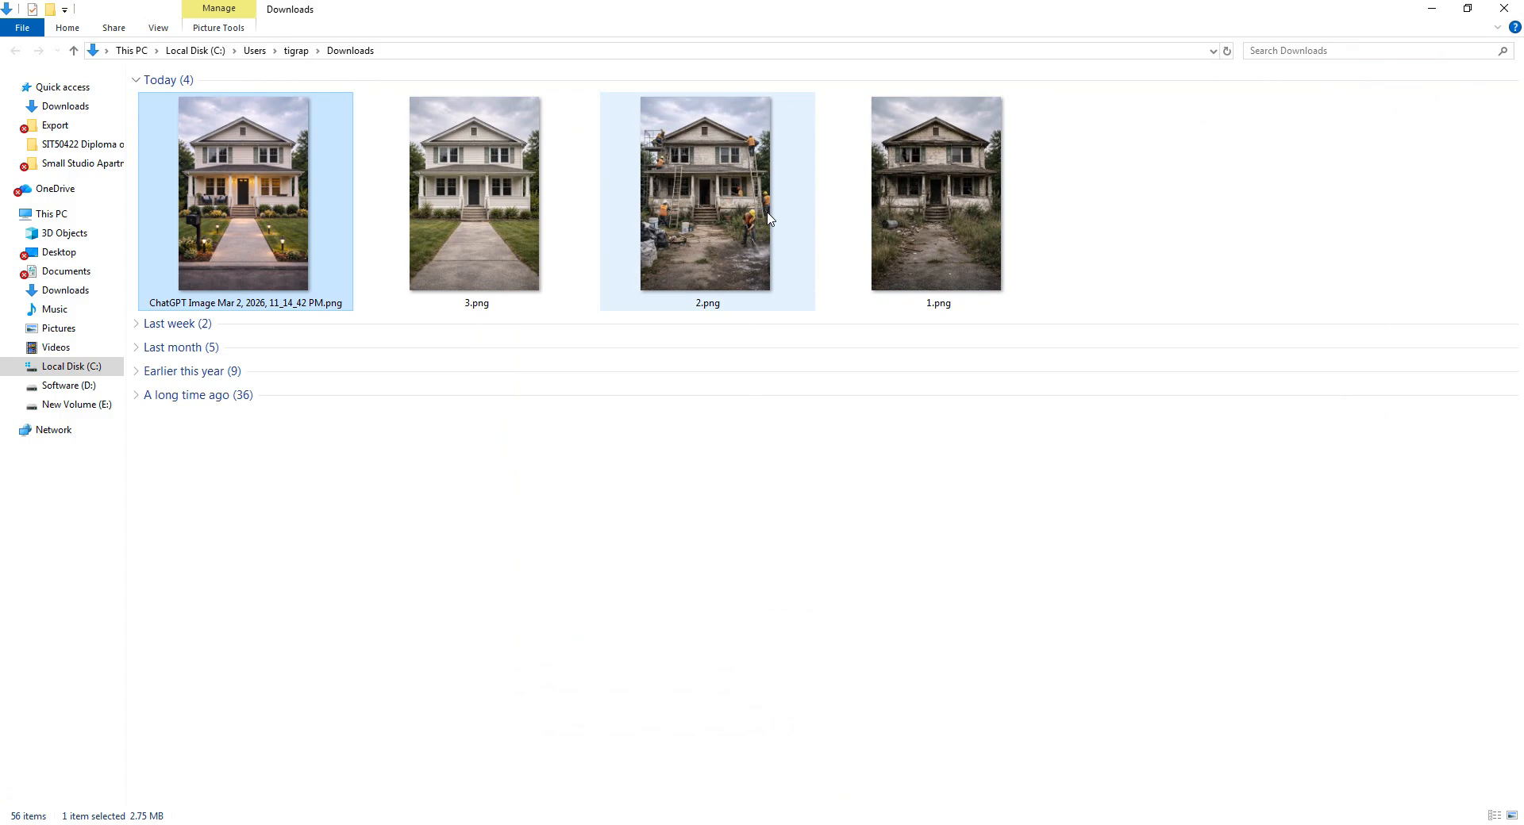
Rename the downloaded twilight house image as 4, keeping the .png extension.
{"action": "right_click", "coordinate": [295, 254]}
{"action": "left_click", "coordinate": [340, 770]}
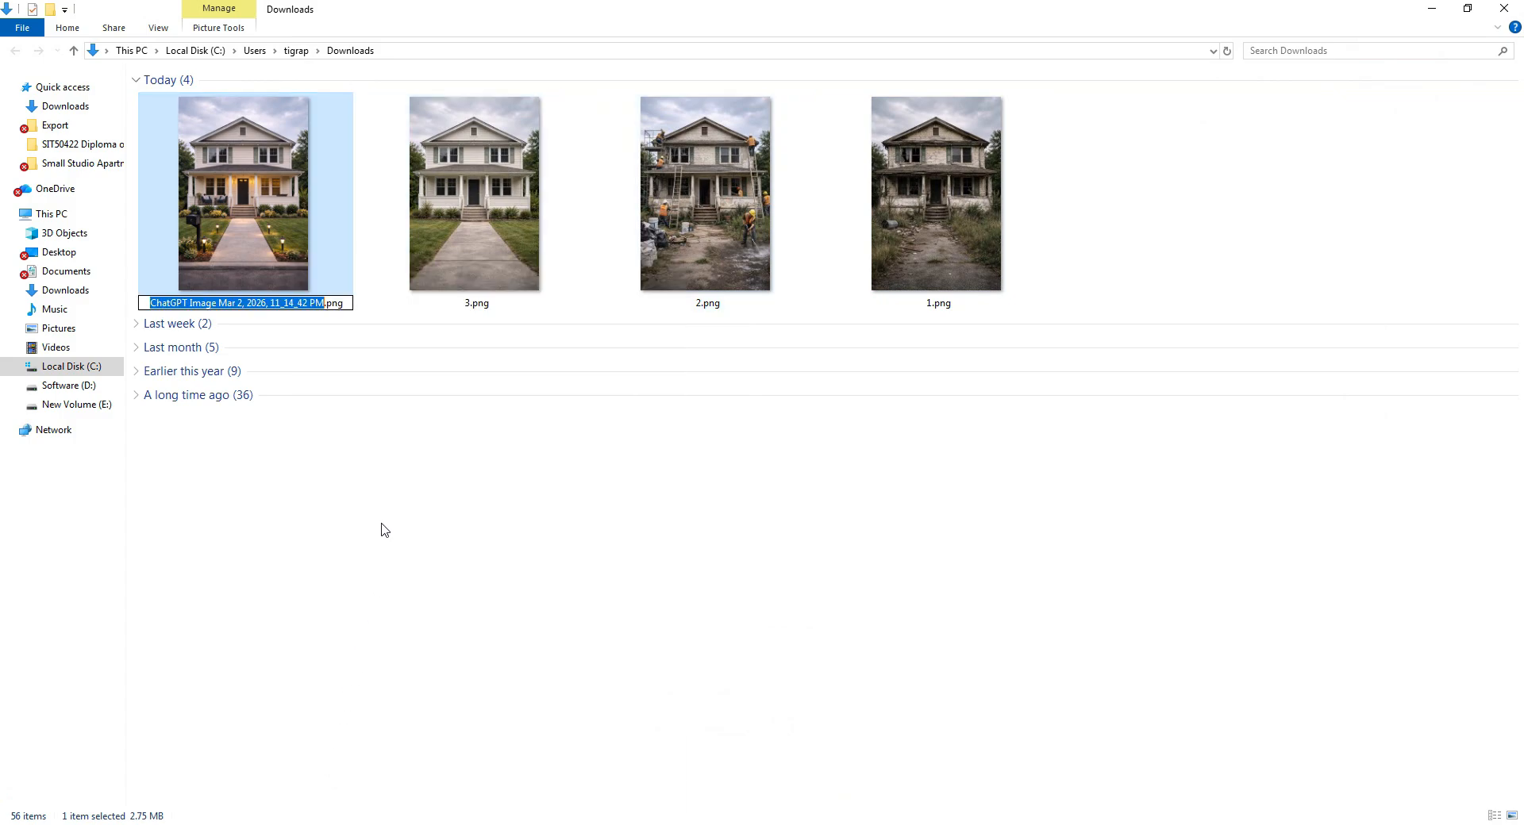
{"action": "type", "text": "4"}
{"action": "left_click", "coordinate": [1092, 195]}
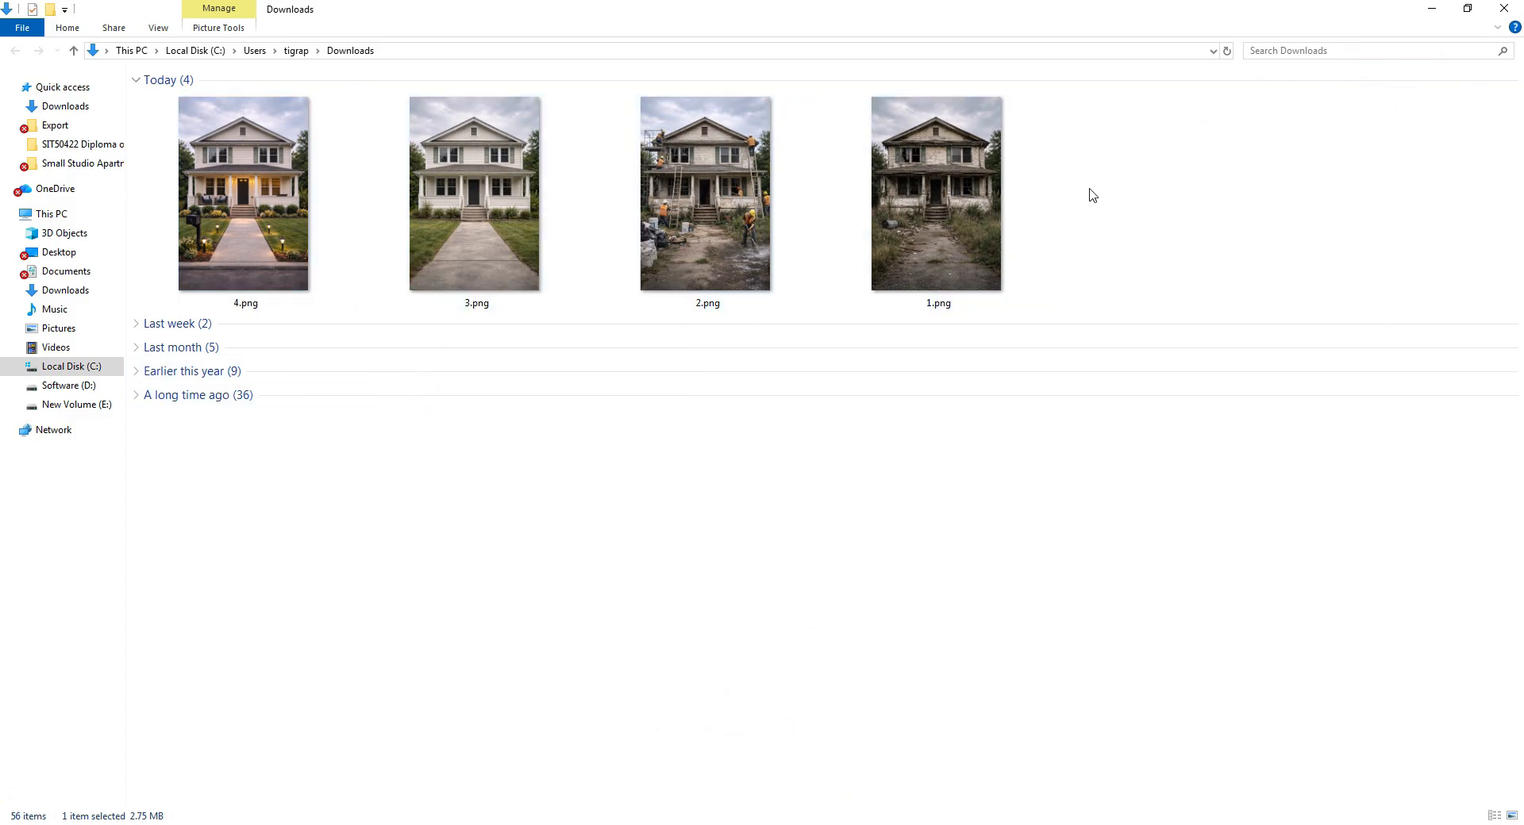
Go to the Renovations / trasnformations timelapse chat and copy the full Video 1 (Image 1 → Image 2) prompt text.
{"action": "key", "text": "alt+Tab"}
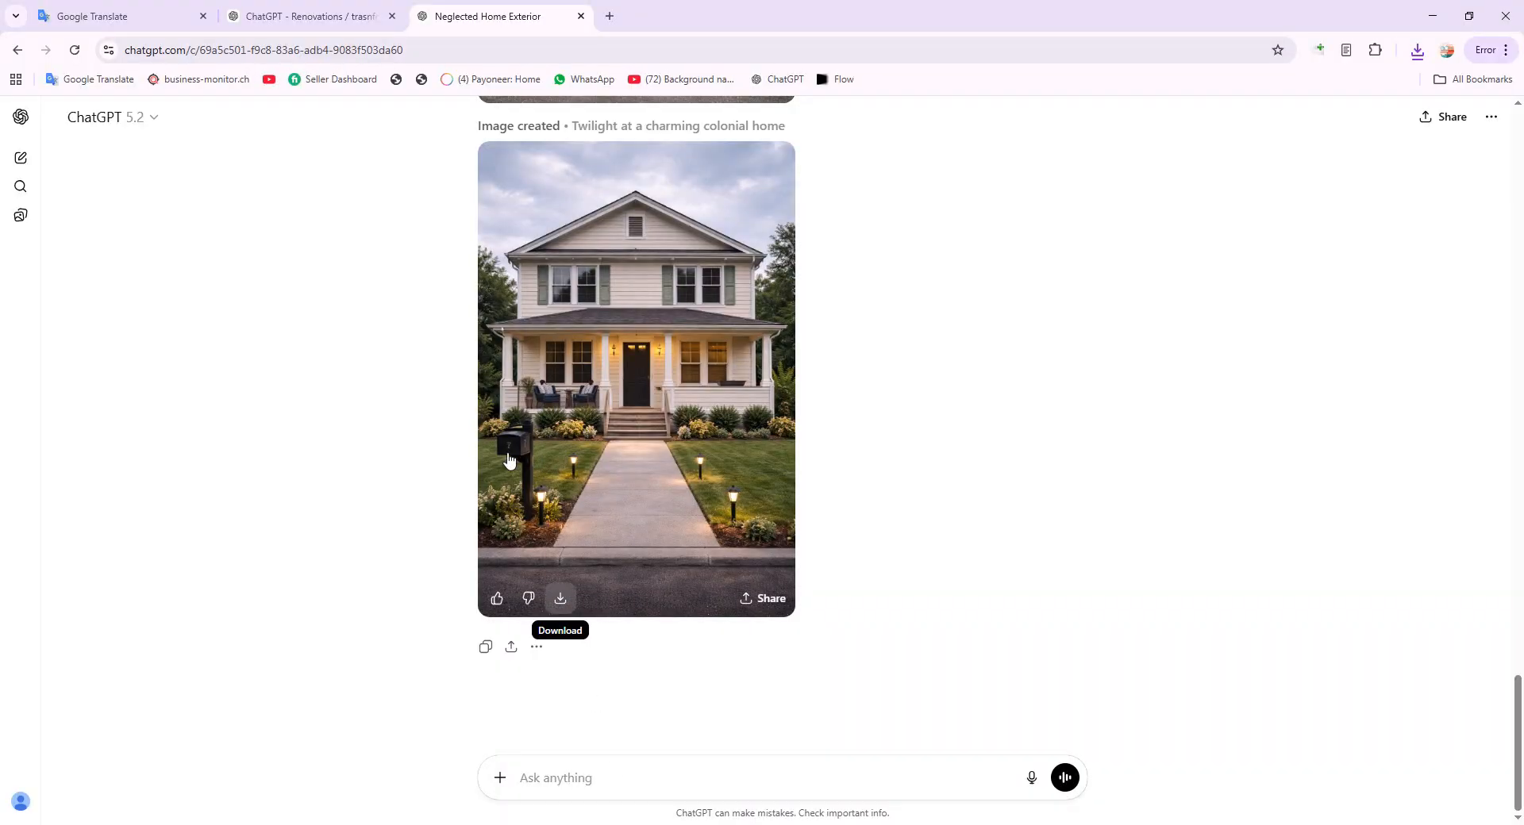
{"action": "scroll", "coordinate": [501, 441], "scroll_direction": "up", "scroll_amount": 1}
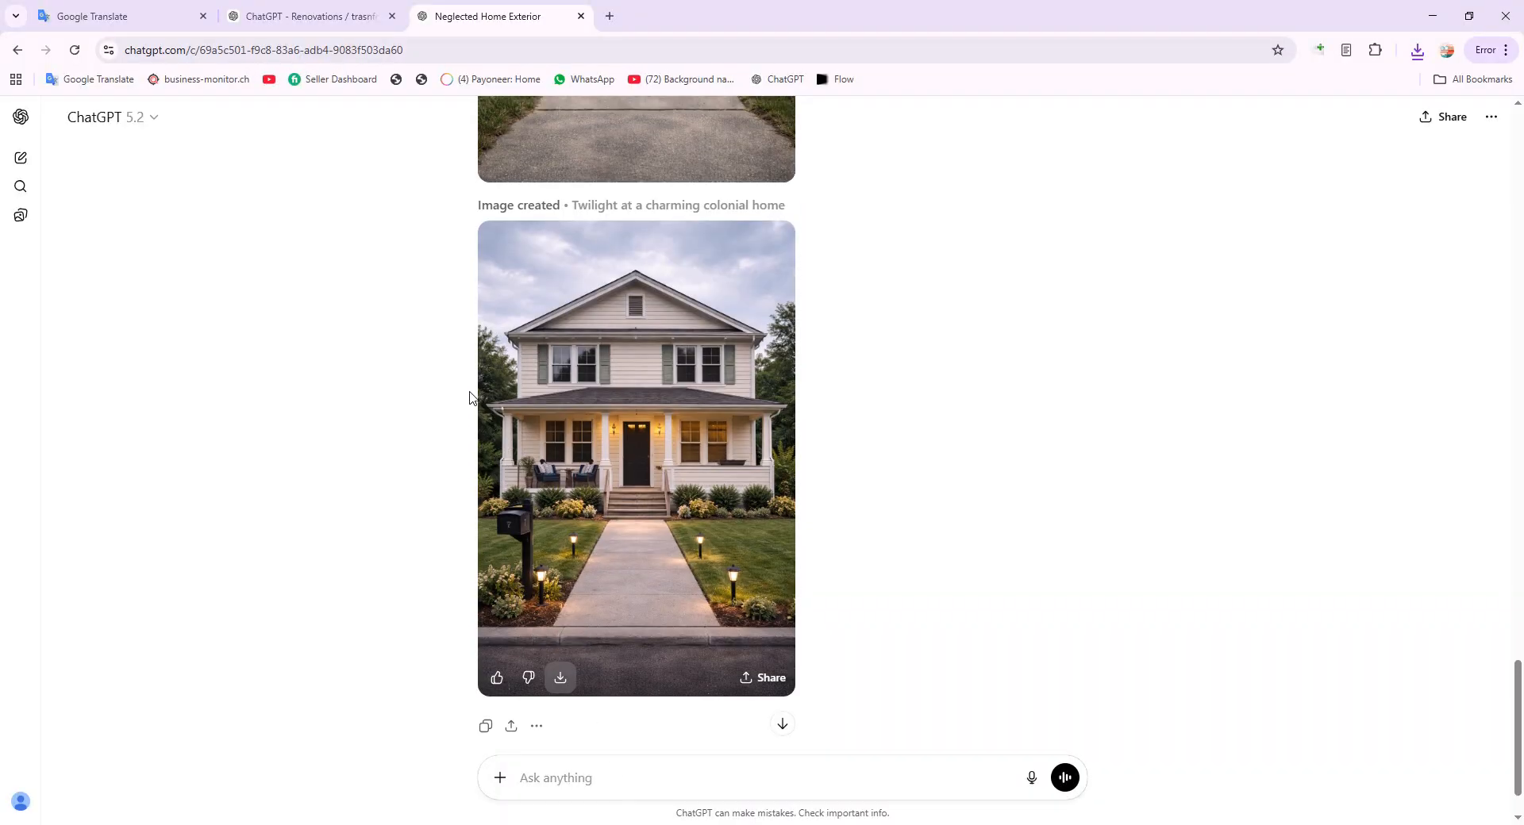
{"action": "left_click", "coordinate": [289, 14]}
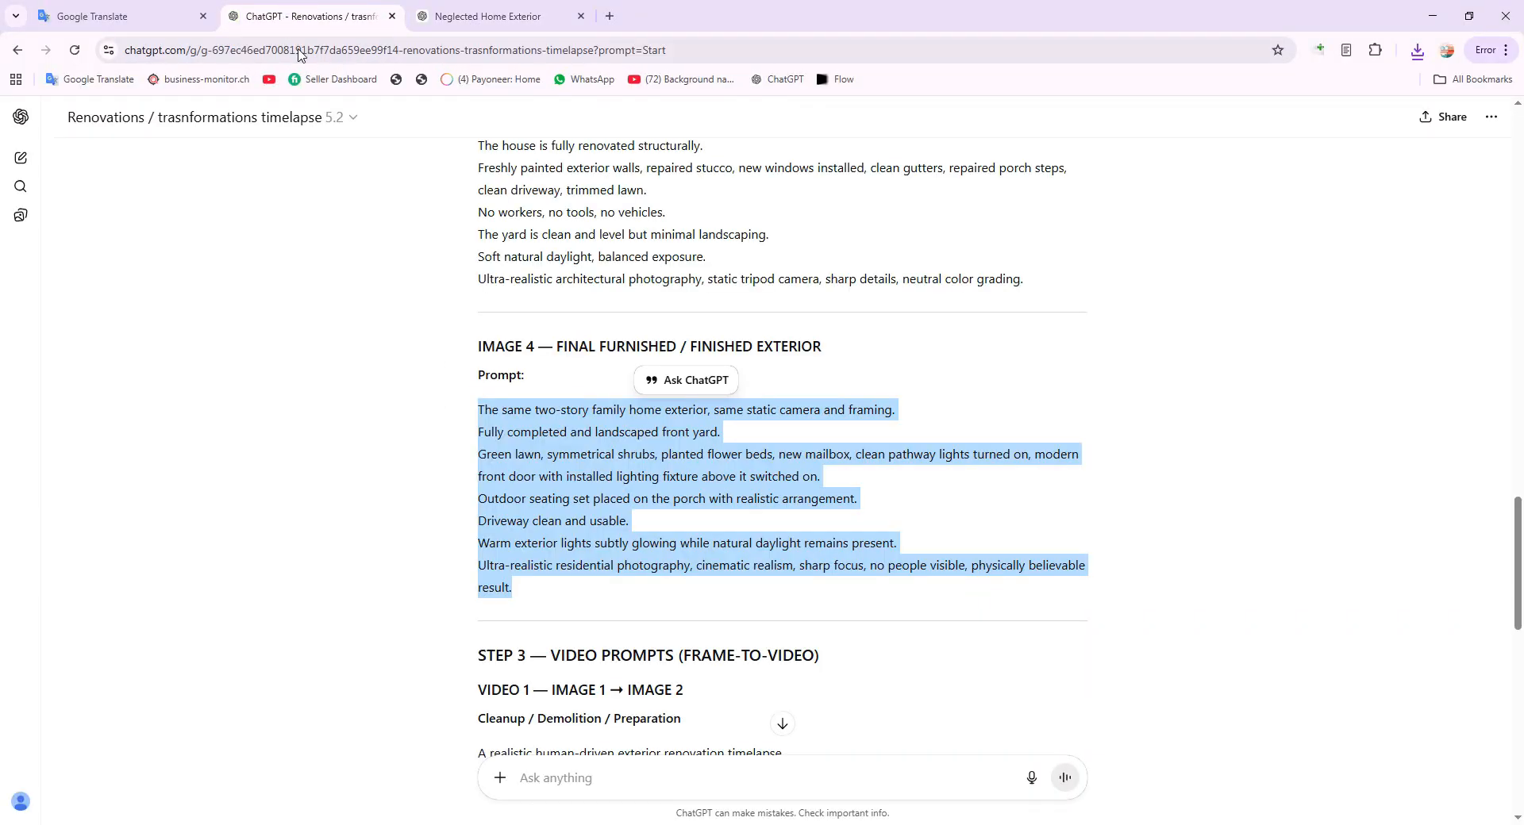
{"action": "scroll", "coordinate": [425, 483], "scroll_direction": "down", "scroll_amount": 3}
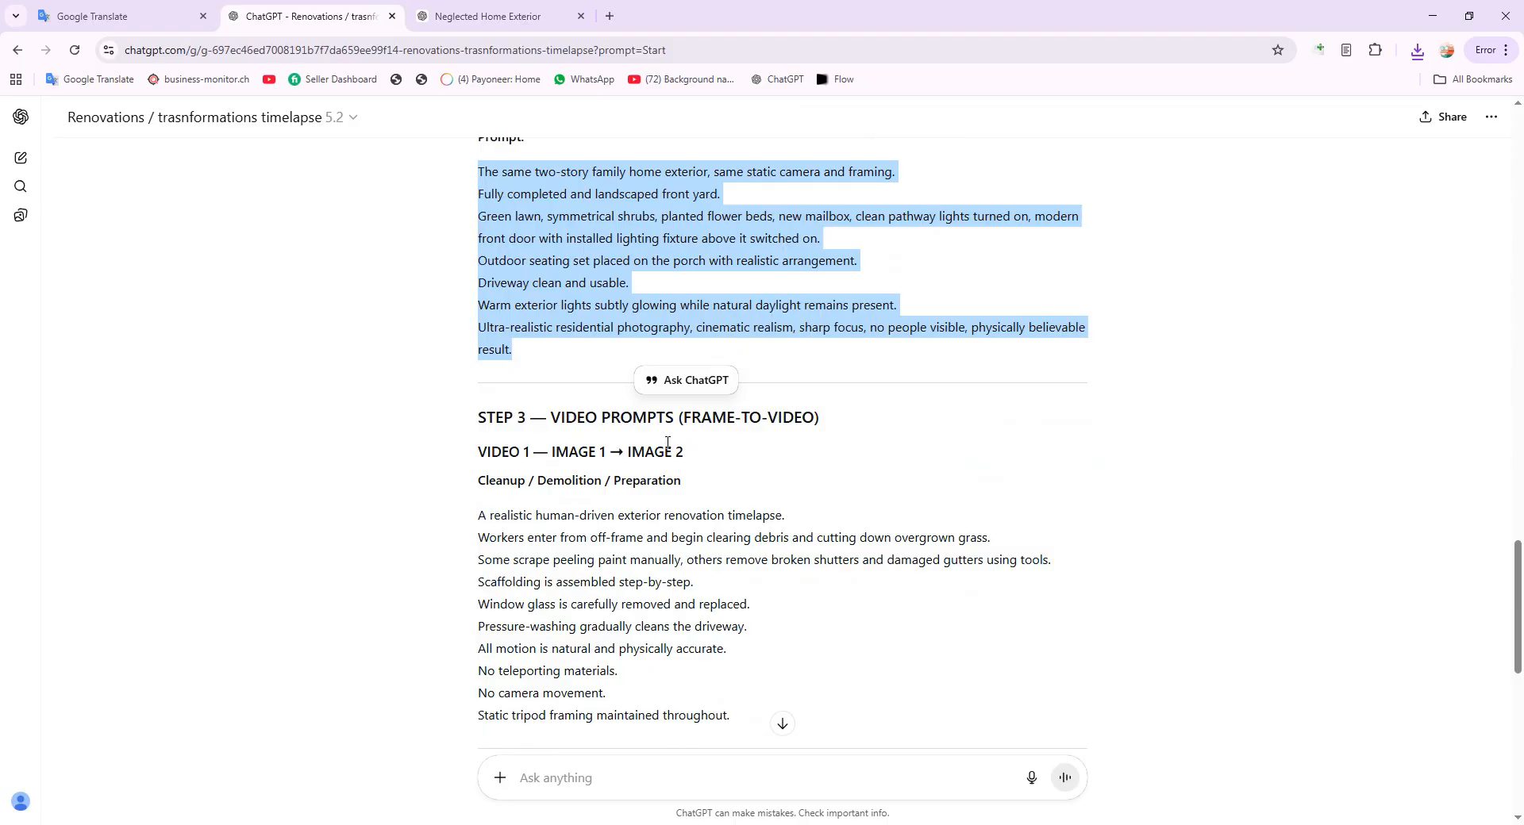
{"action": "scroll", "coordinate": [649, 443], "scroll_direction": "down", "scroll_amount": 1}
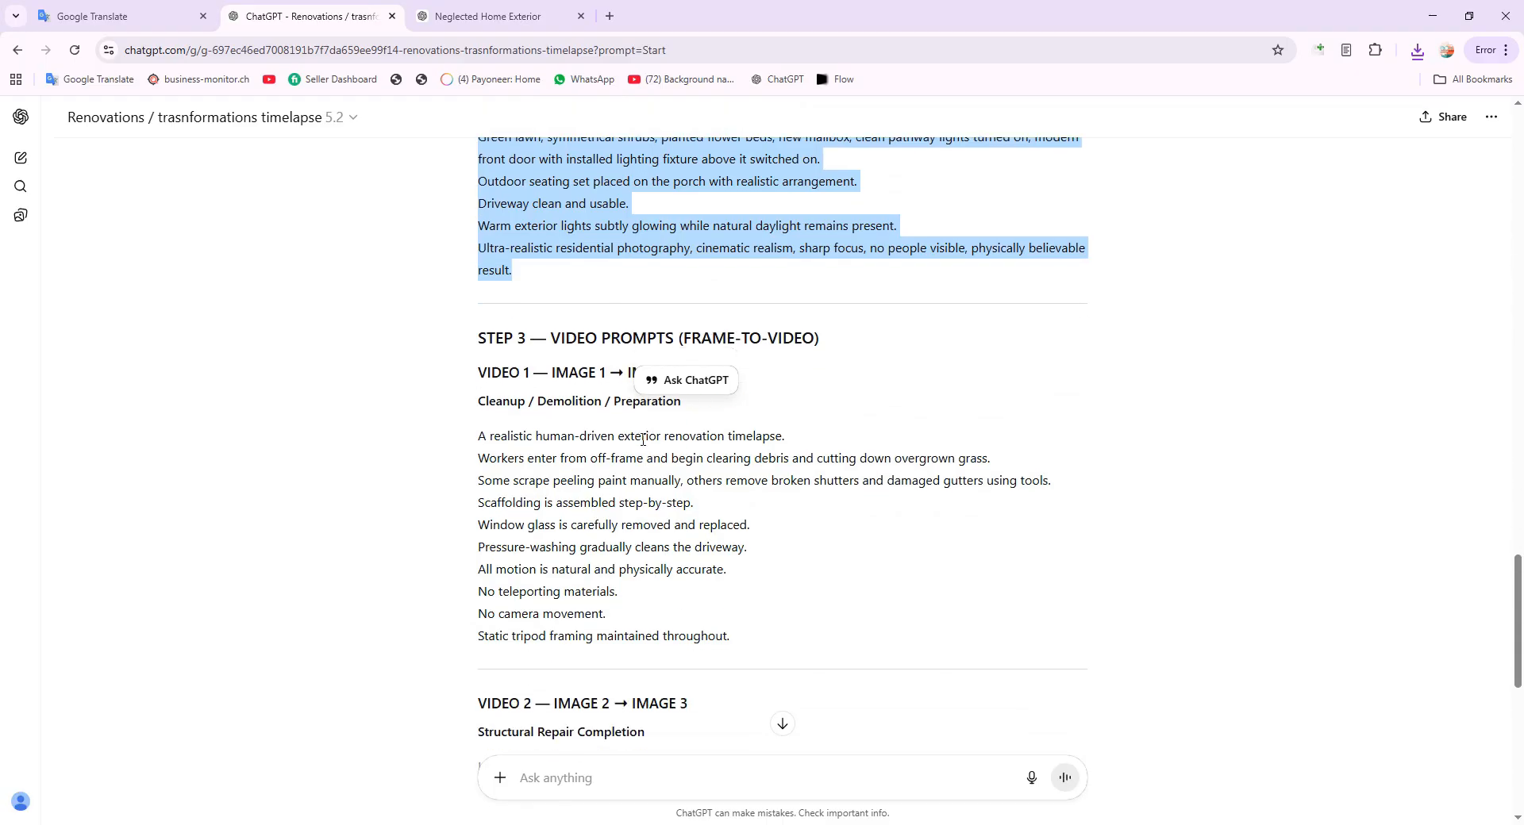
{"action": "left_click_drag", "start_coordinate": [480, 436], "coordinate": [697, 641]}
{"action": "right_click", "coordinate": [721, 639]}
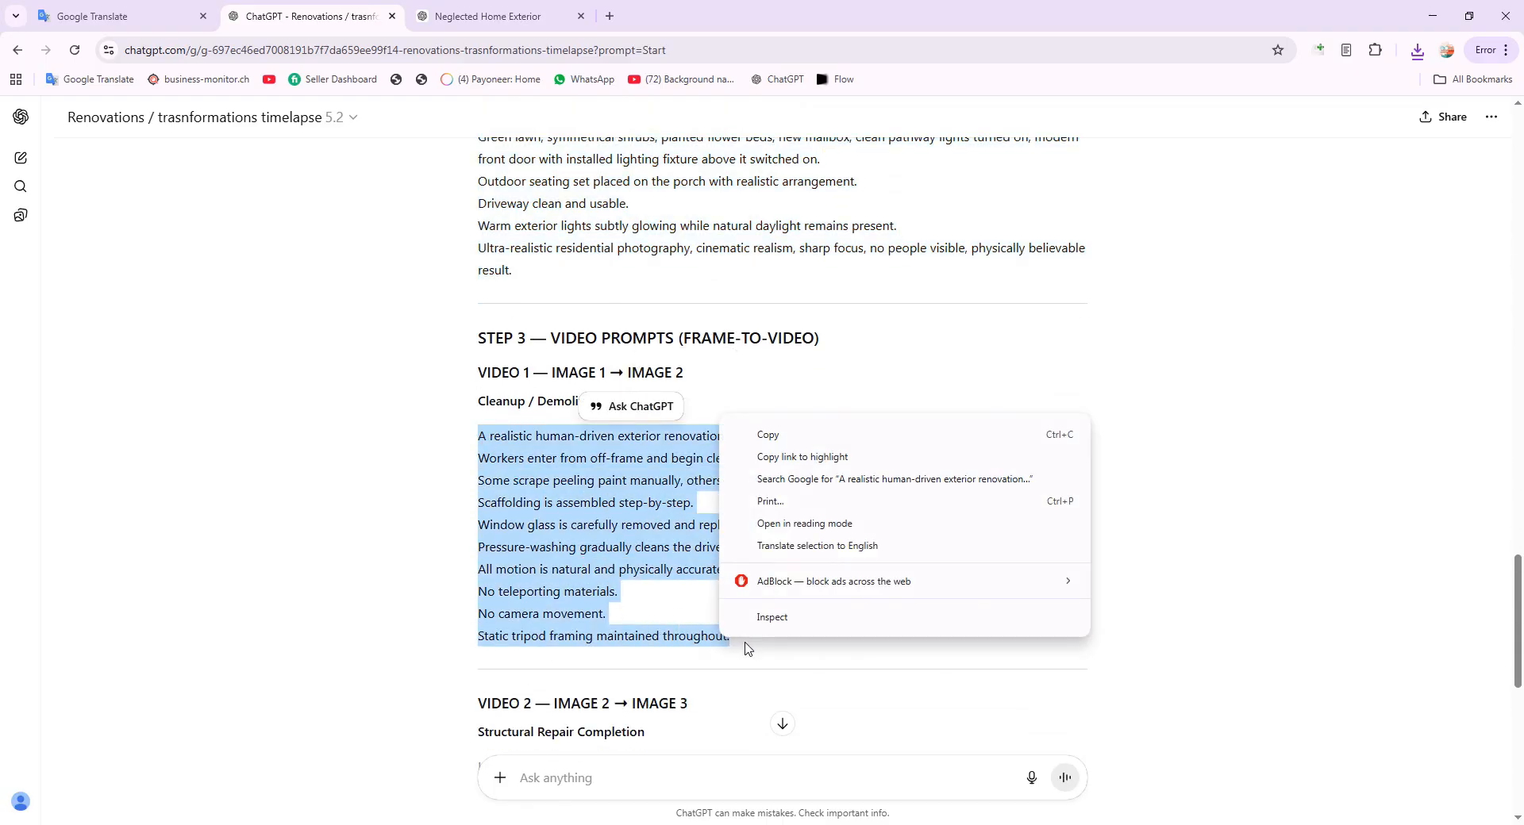
{"action": "left_click", "coordinate": [752, 439]}
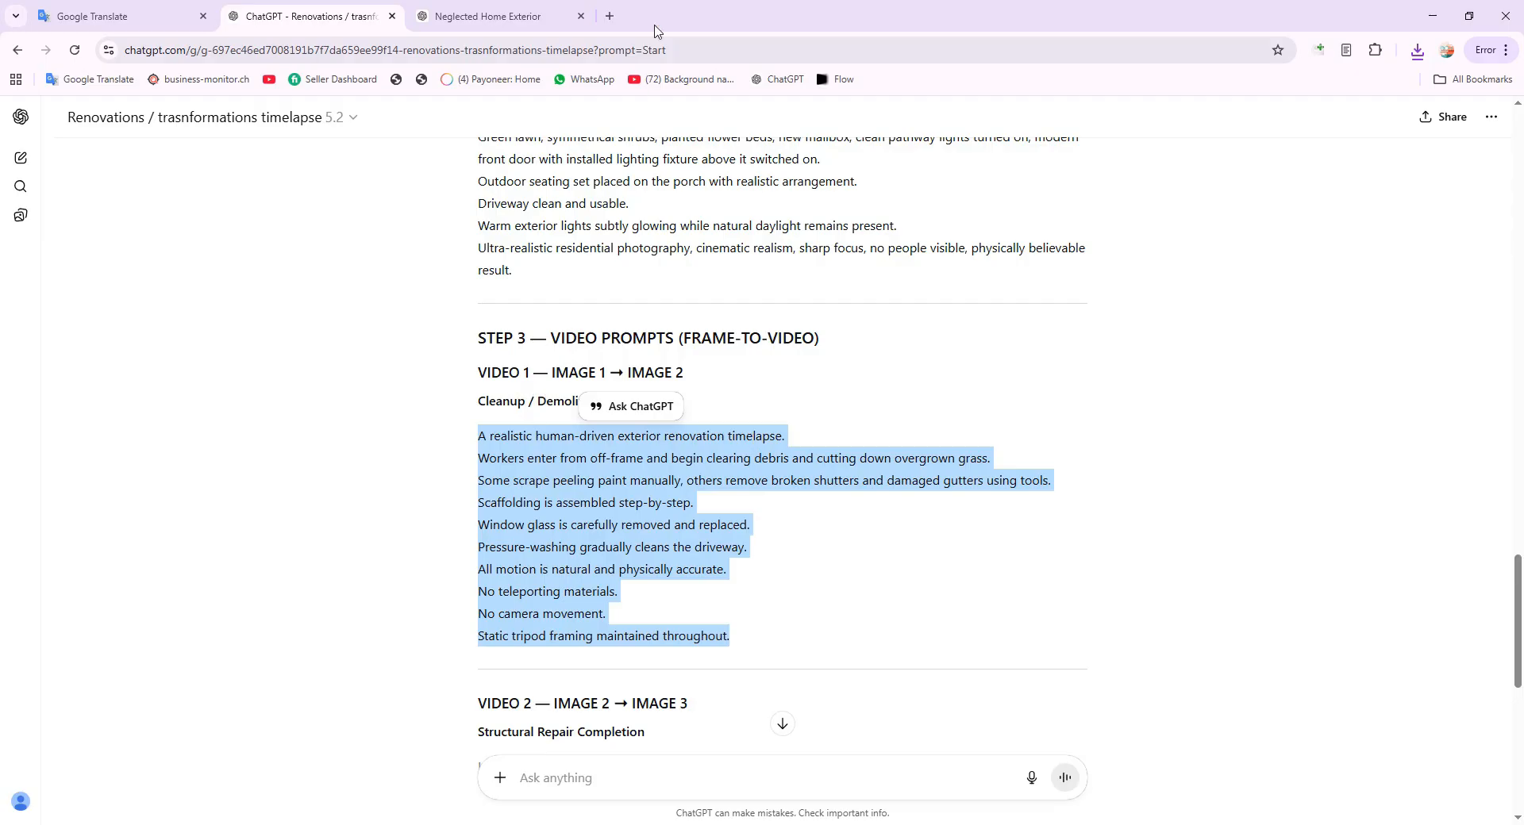
Open Google Flow in a new browser tab and create a new project.
{"action": "left_click", "coordinate": [614, 17]}
{"action": "left_click", "coordinate": [839, 80]}
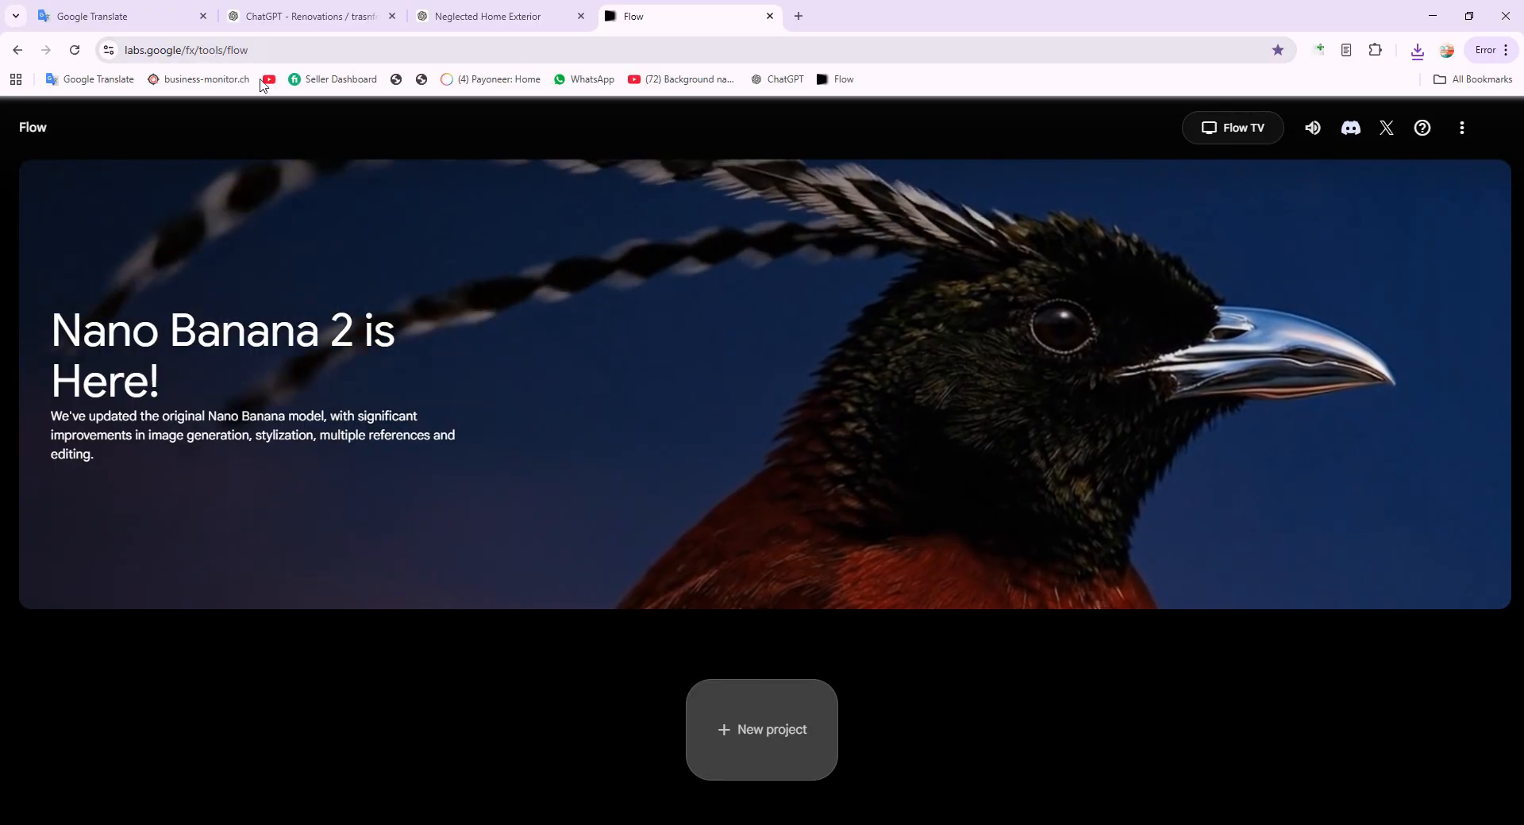
{"action": "left_click", "coordinate": [766, 729]}
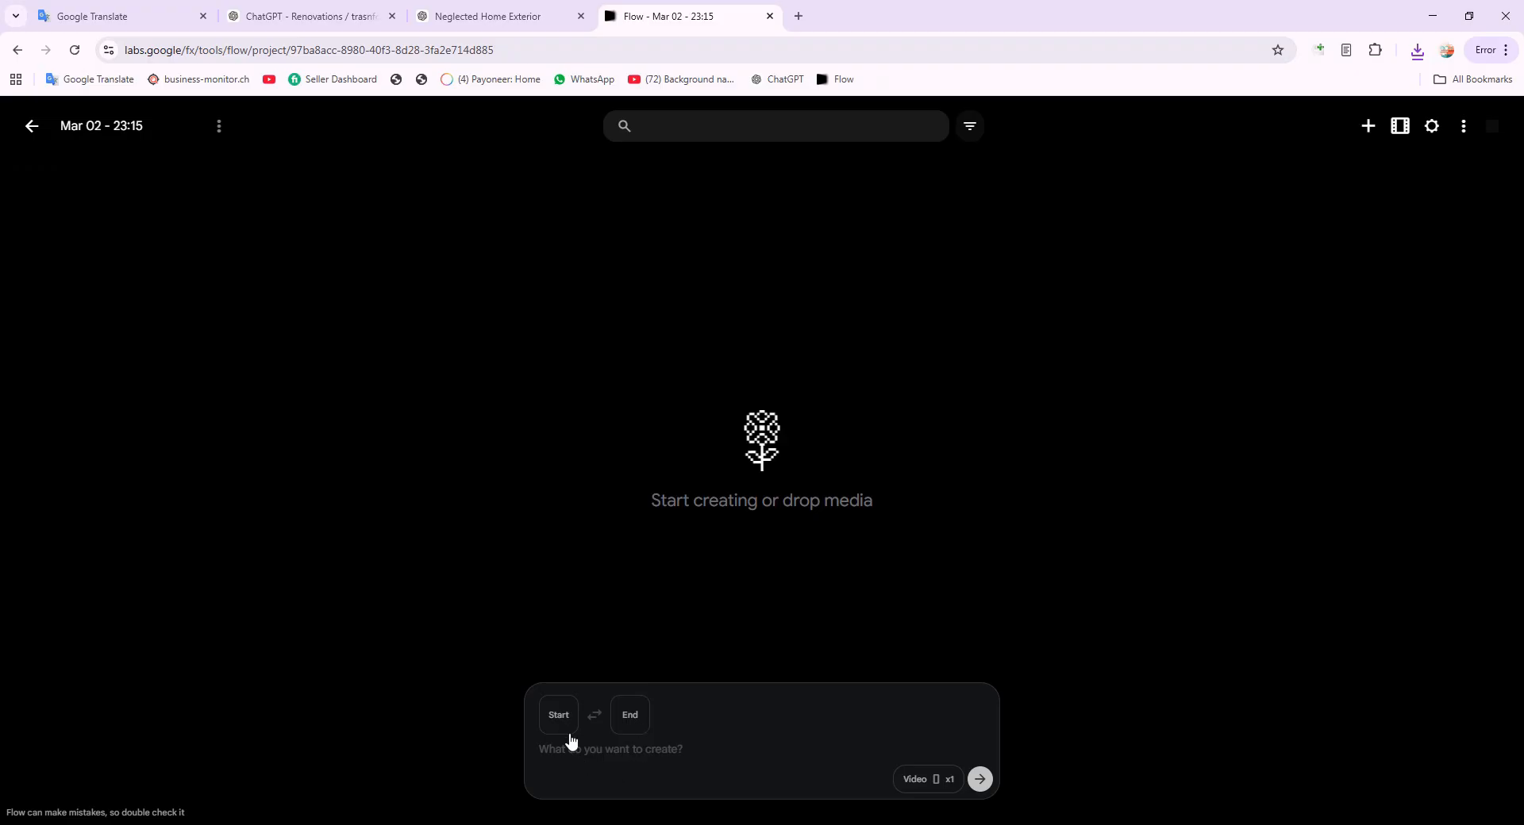
Upload 1.png from Downloads as the video's start frame.
{"action": "left_click", "coordinate": [560, 718]}
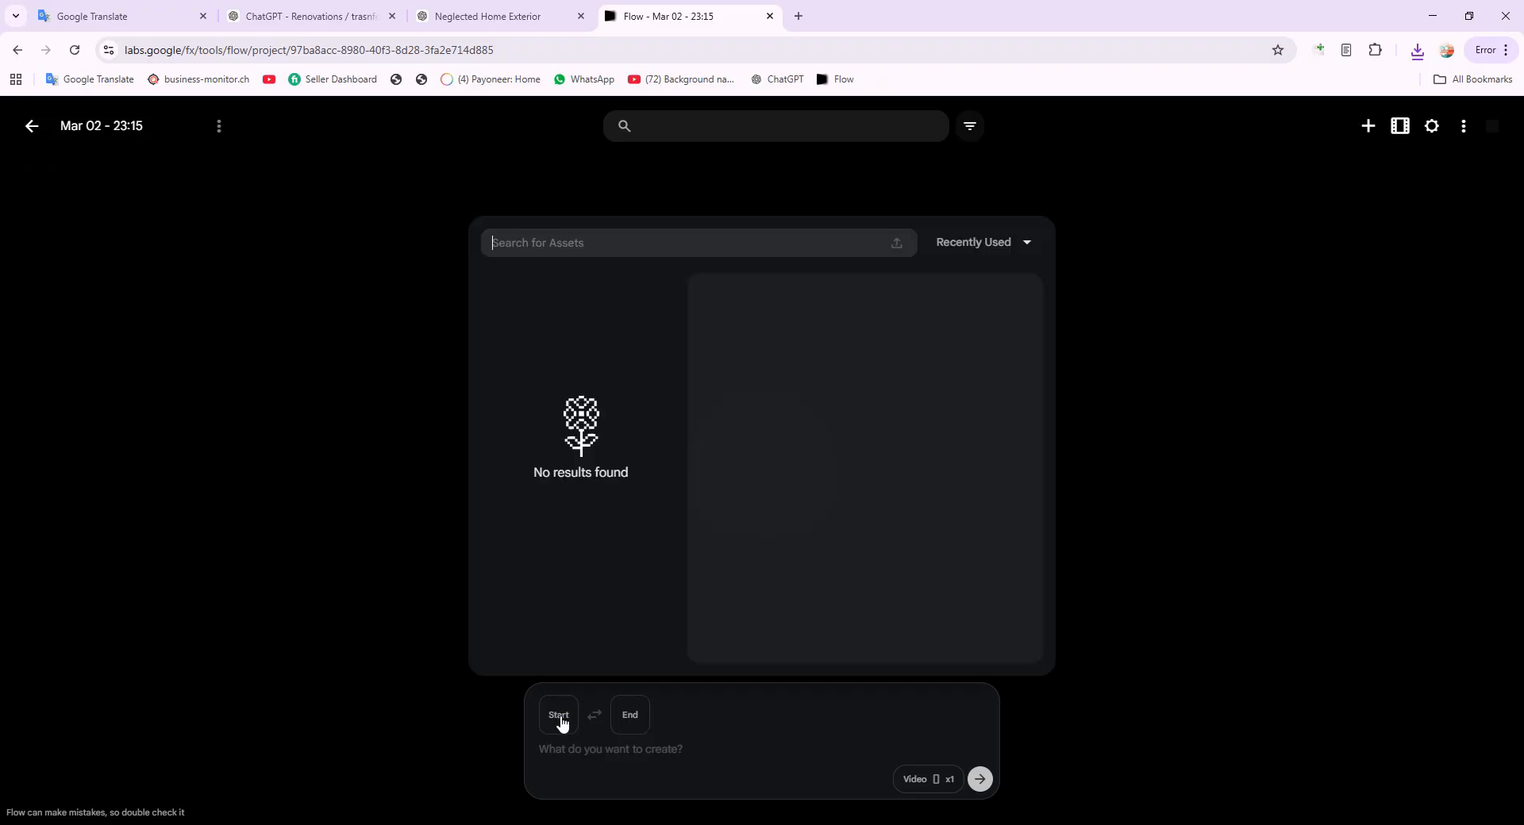
{"action": "left_click", "coordinate": [896, 243]}
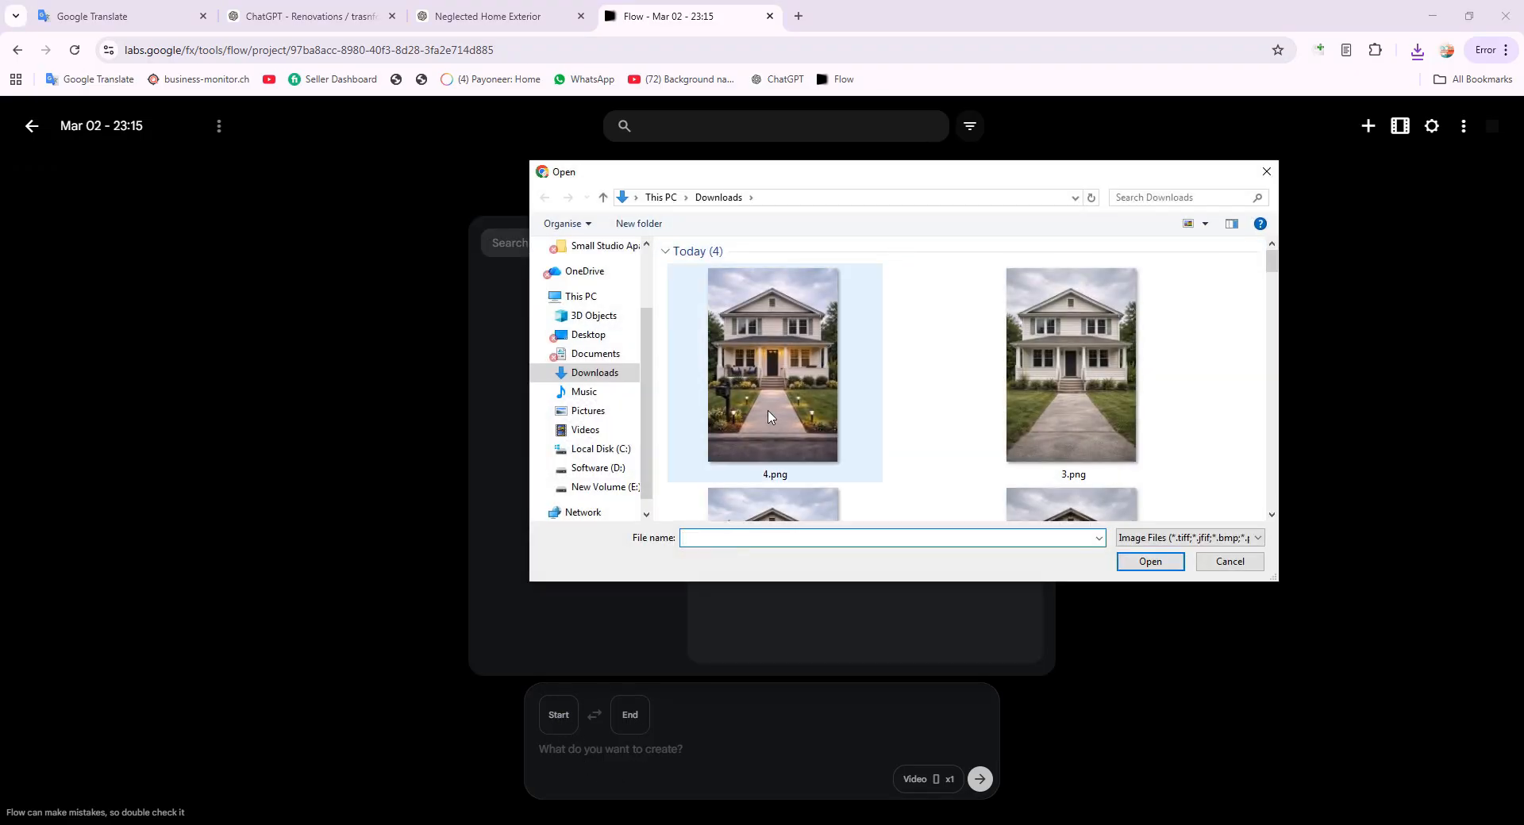
{"action": "scroll", "coordinate": [1054, 436], "scroll_direction": "down", "scroll_amount": 3}
{"action": "left_click", "coordinate": [1087, 470]}
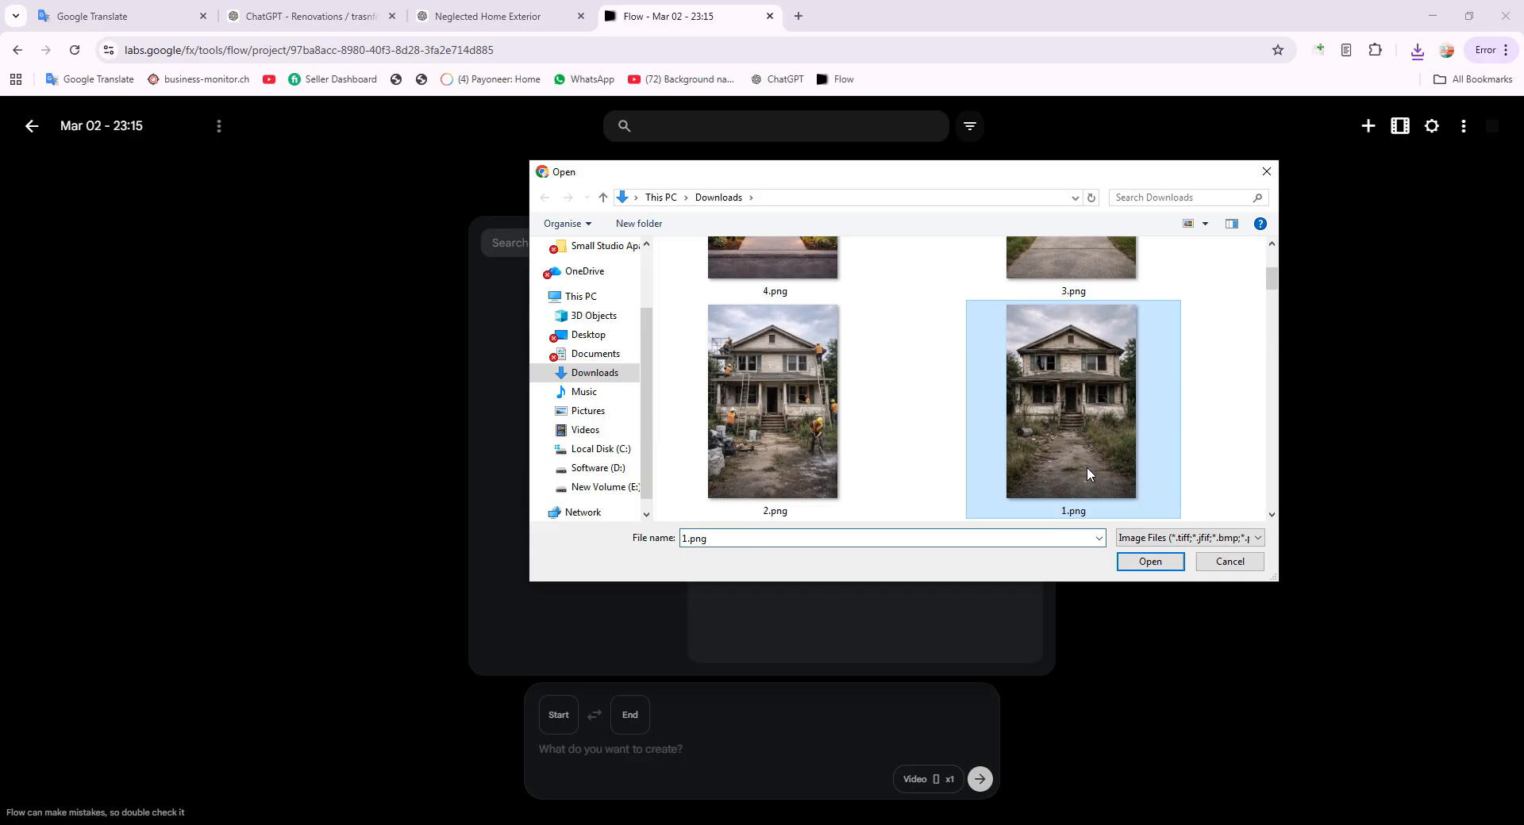
{"action": "left_click", "coordinate": [1146, 563]}
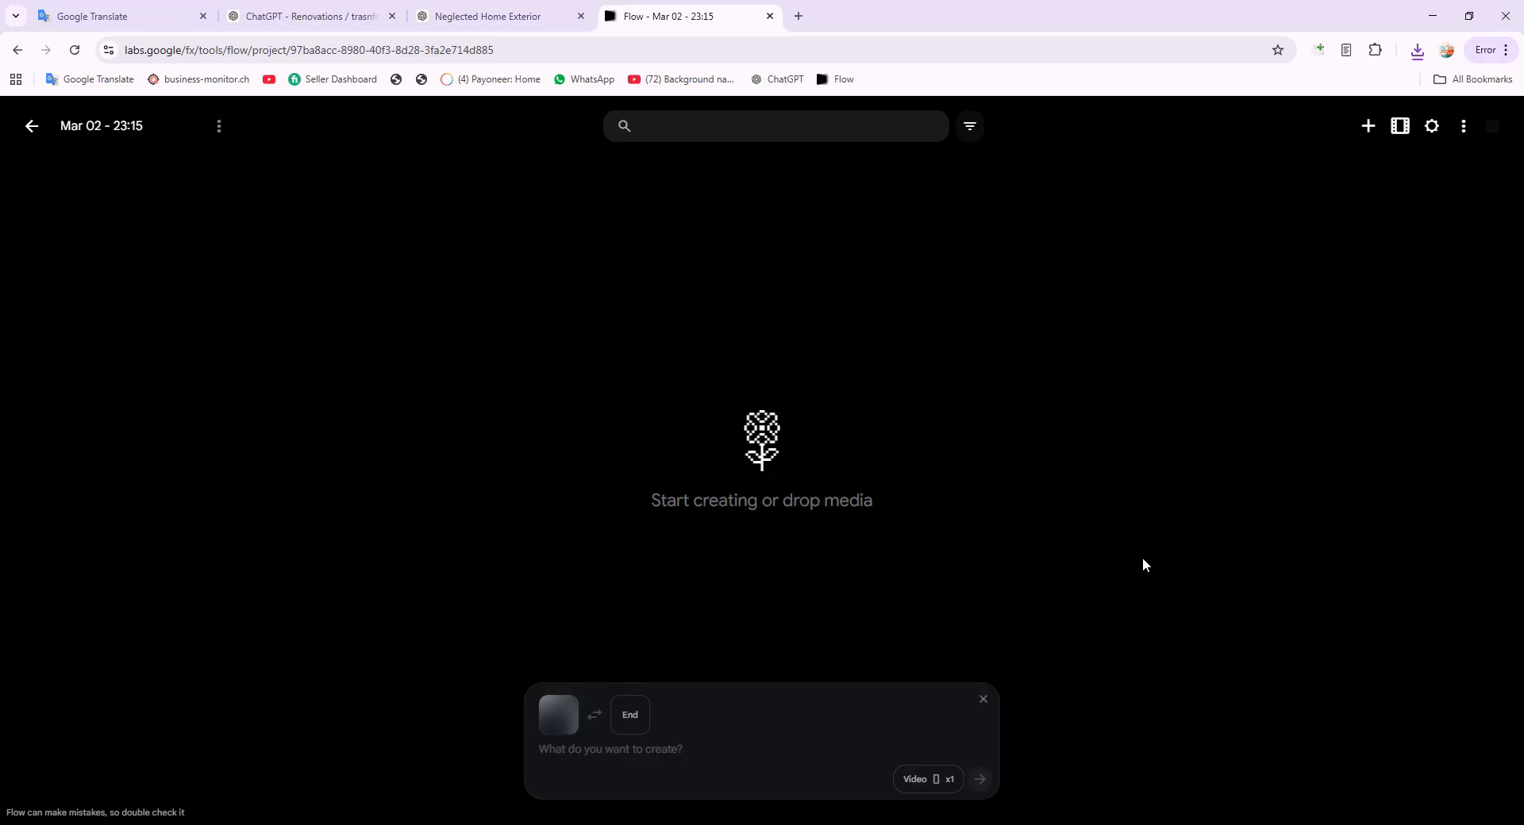
Upload 2.png from Downloads as the video's end frame.
{"action": "left_click", "coordinate": [633, 726]}
{"action": "left_click", "coordinate": [895, 245]}
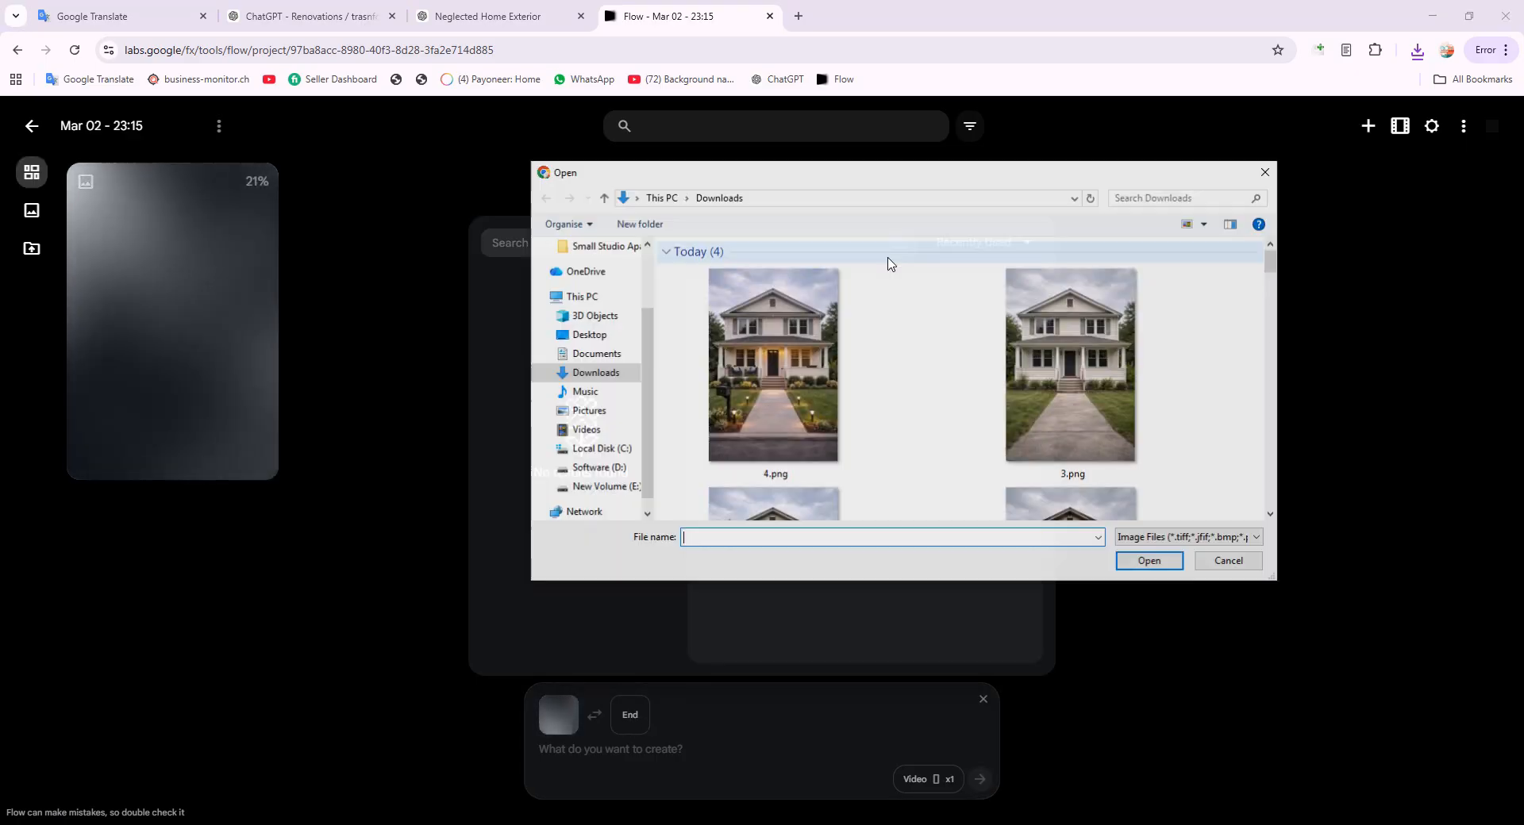
{"action": "scroll", "coordinate": [942, 415], "scroll_direction": "down", "scroll_amount": 3}
{"action": "left_click", "coordinate": [840, 453]}
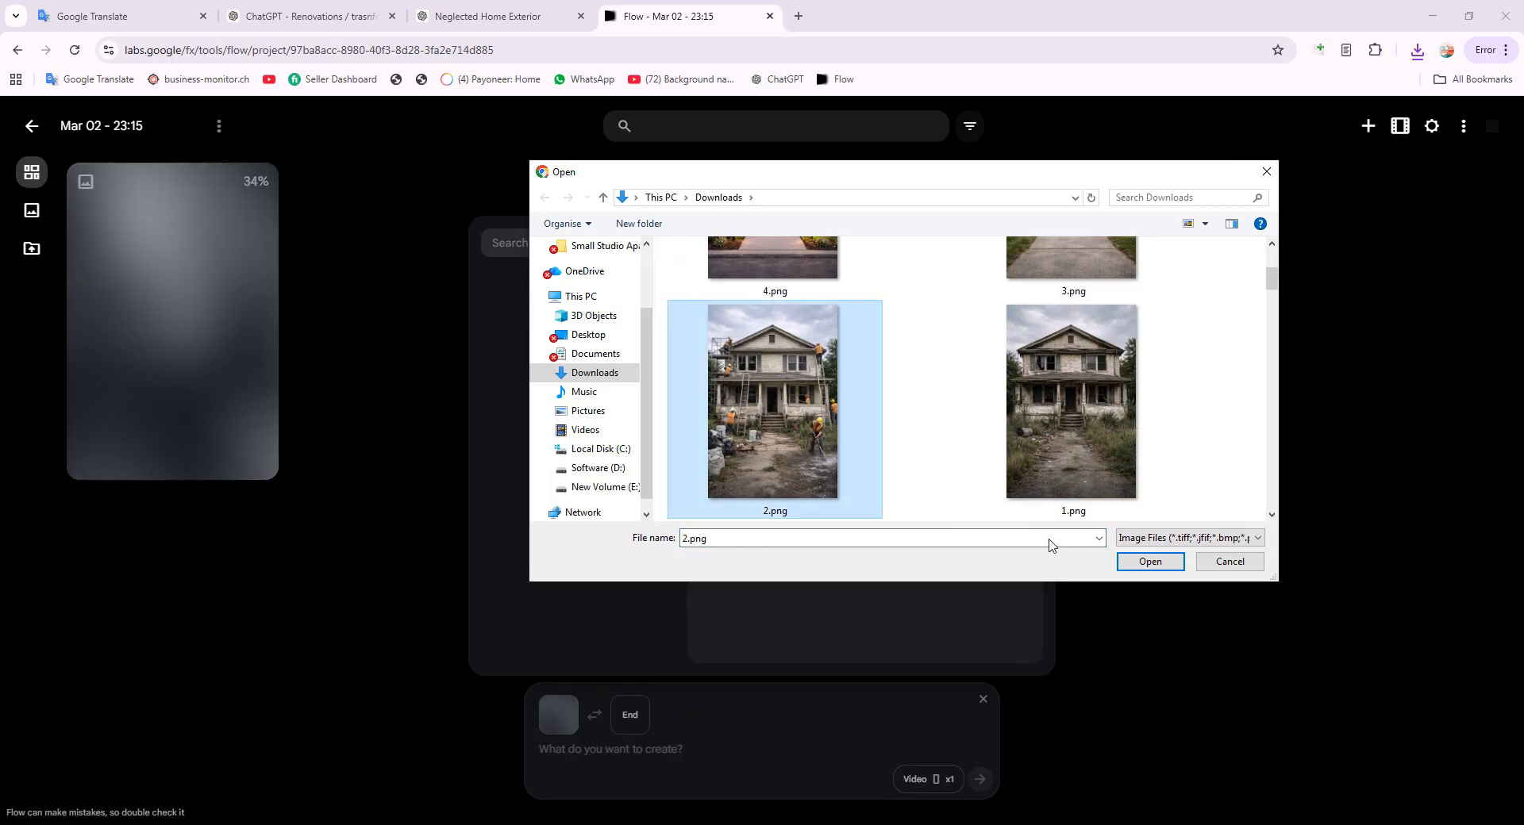
{"action": "left_click", "coordinate": [1150, 562]}
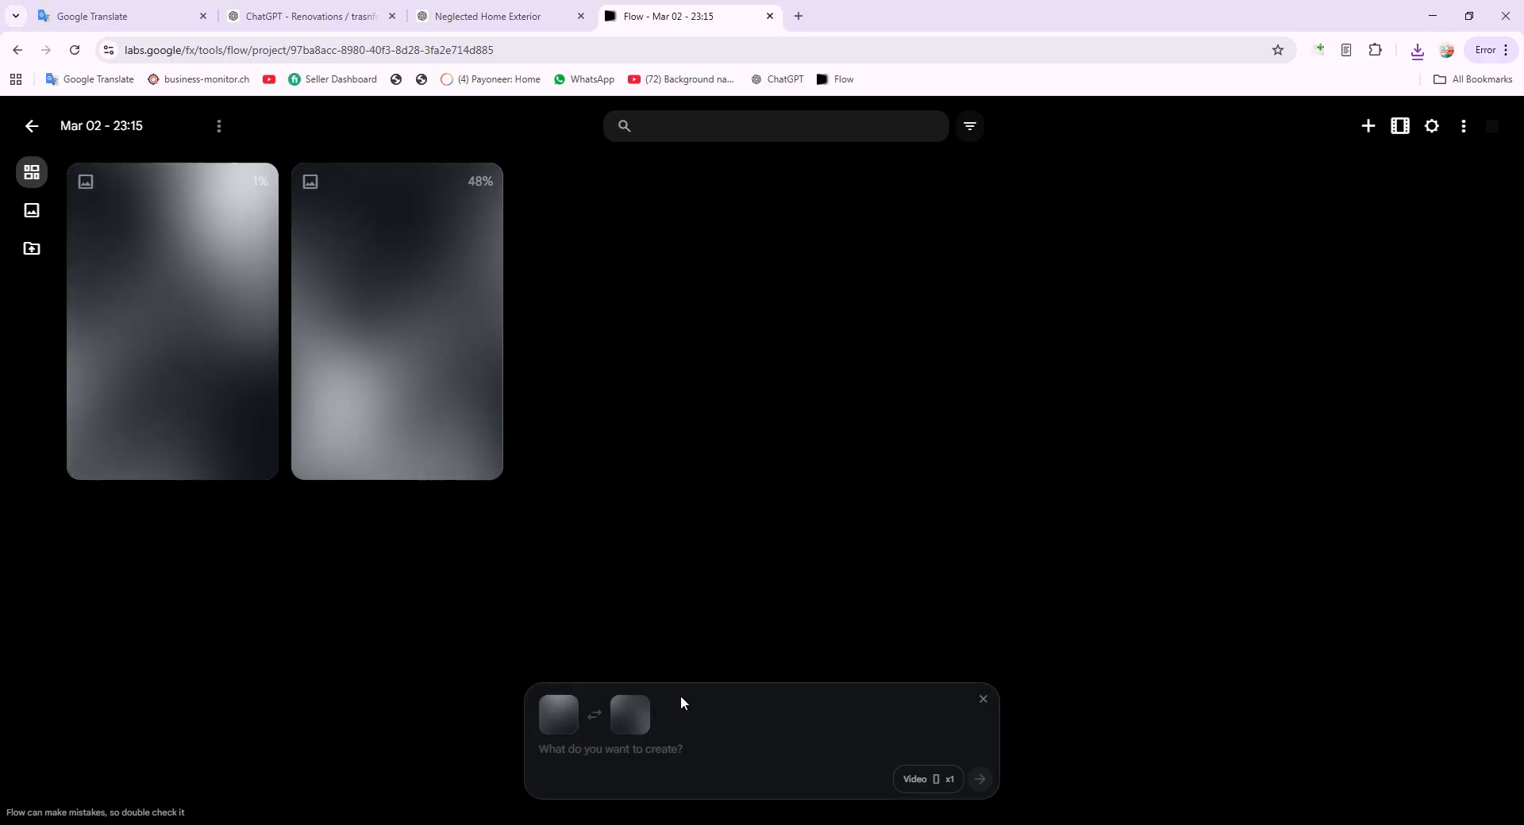
Paste the copied Video 1 cleanup and demolition prompt into the video's prompt field.
{"action": "left_click", "coordinate": [650, 753]}
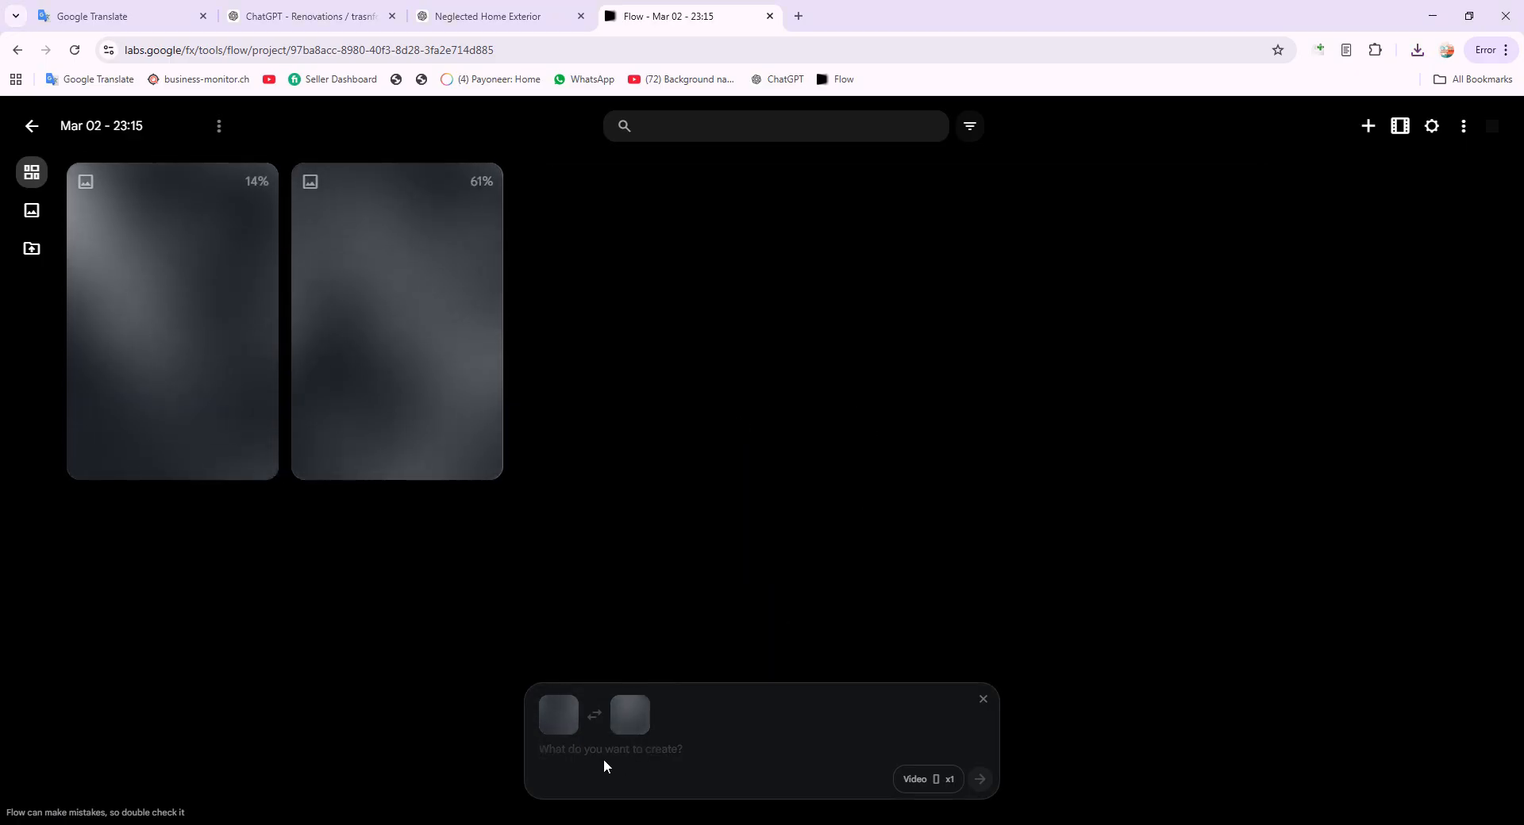
{"action": "key", "text": "ctrl+v"}
{"action": "left_click", "coordinate": [287, 10]}
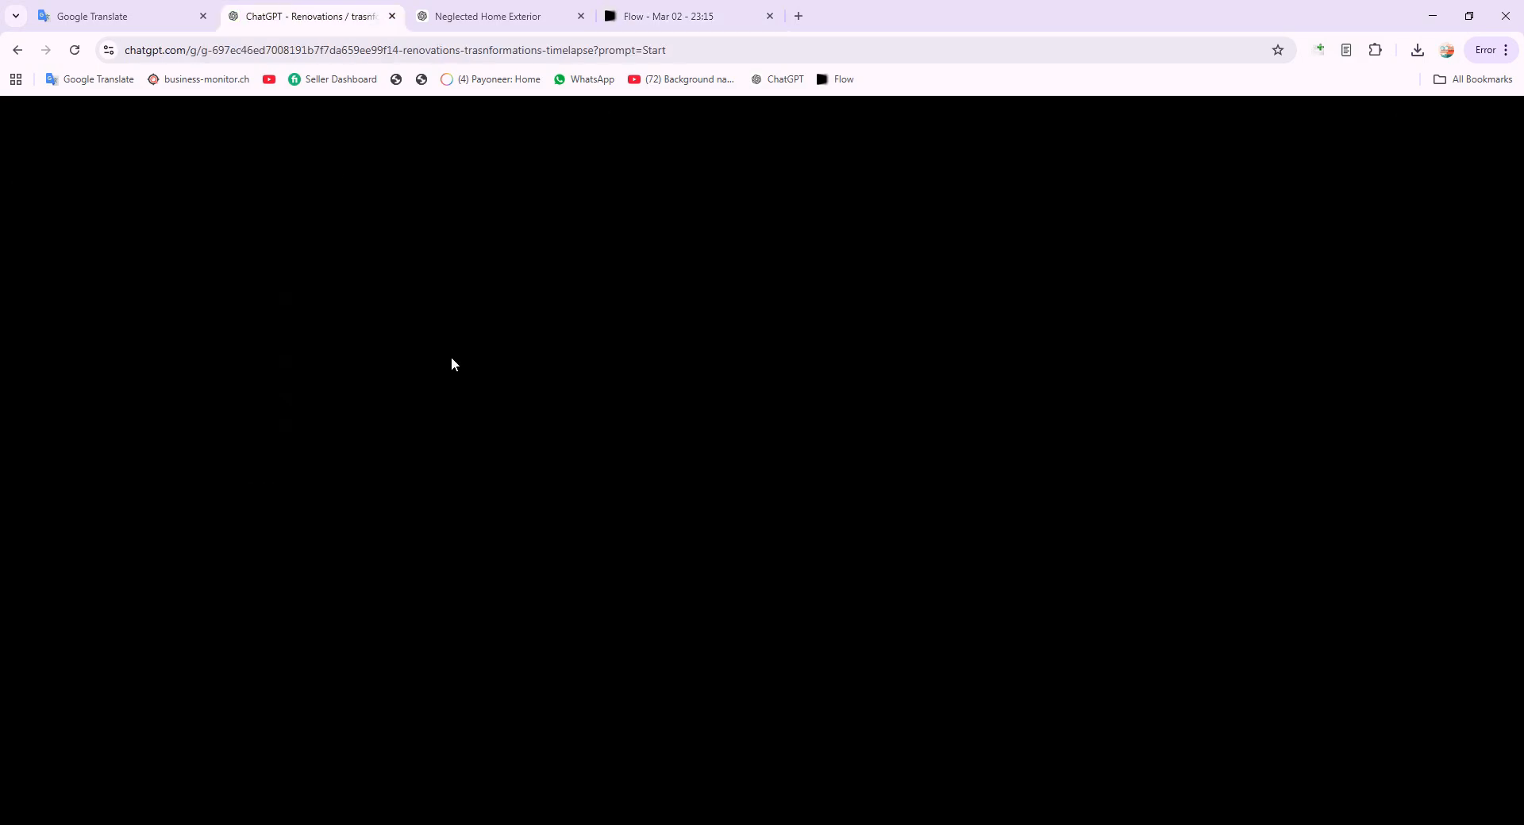
{"action": "left_click", "coordinate": [665, 10]}
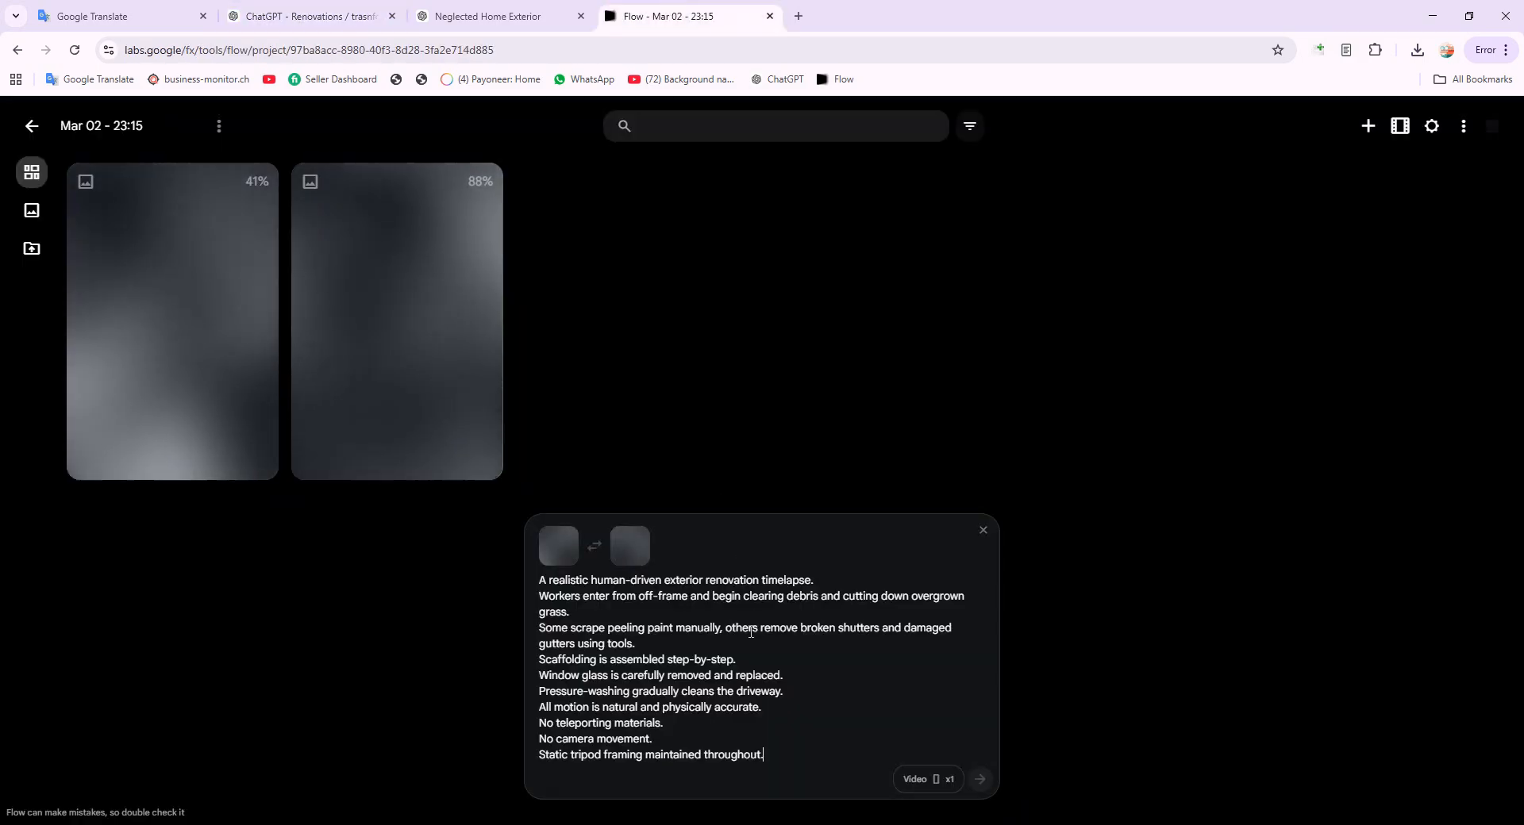
Review the portrait x1 frames-to-video settings, keep the Veo 3.1 - Fast model, and generate the first video.
{"action": "left_click", "coordinate": [951, 781]}
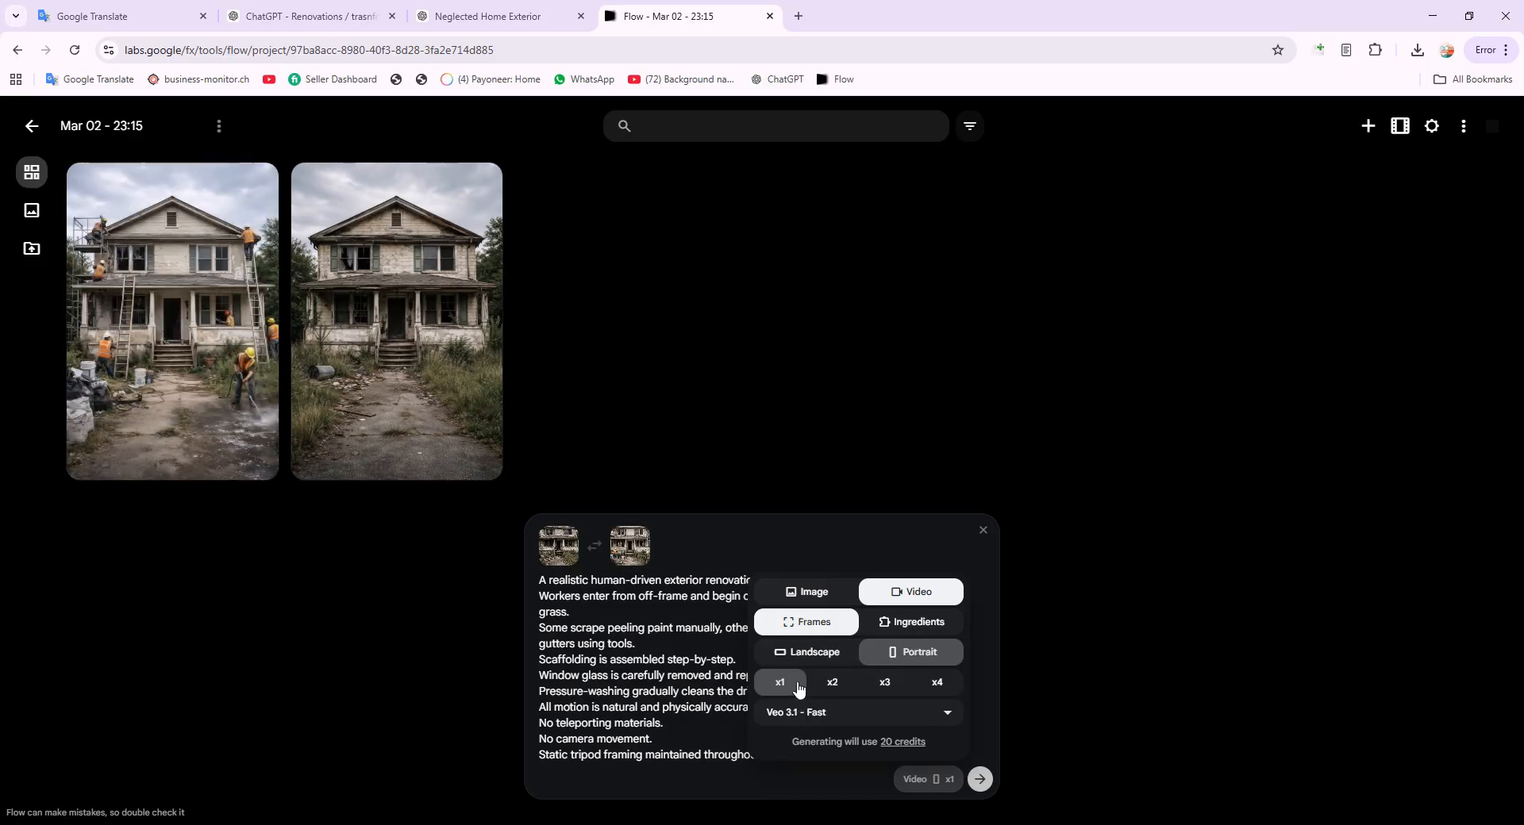
{"action": "left_click", "coordinate": [791, 713]}
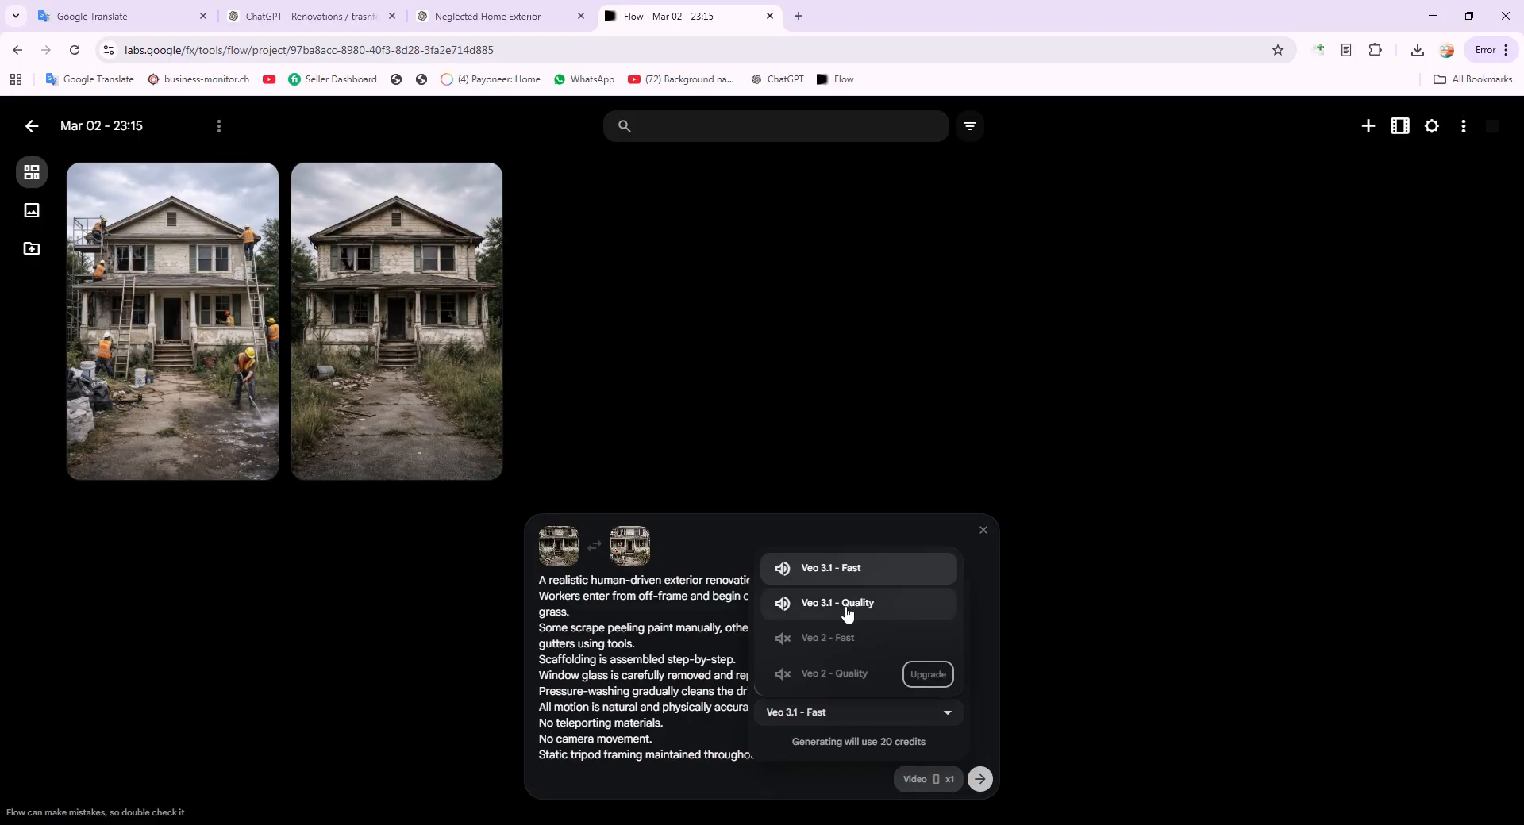
{"action": "left_click", "coordinate": [823, 537]}
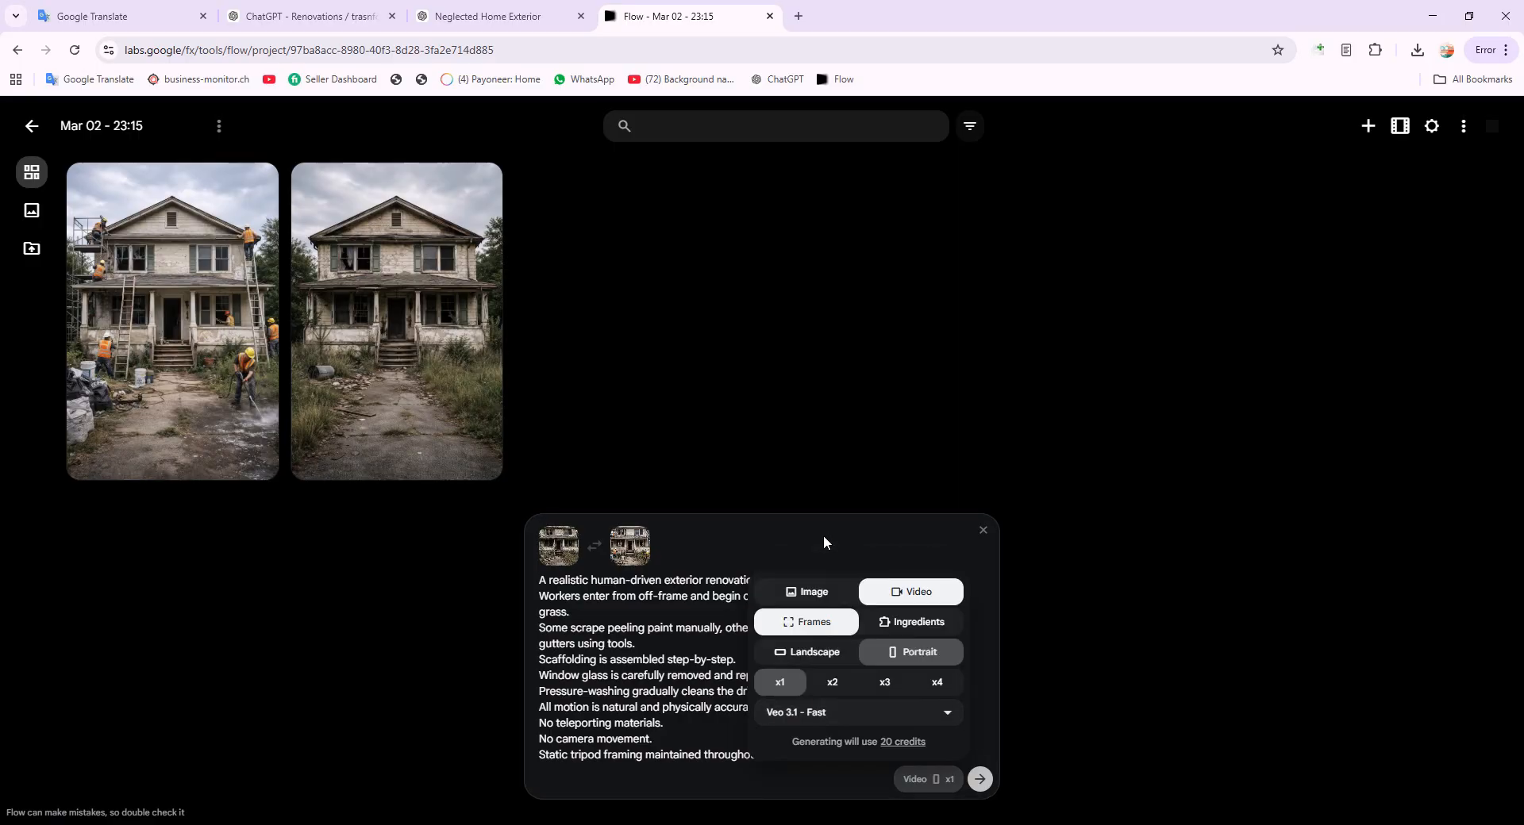
{"action": "left_click", "coordinate": [981, 782]}
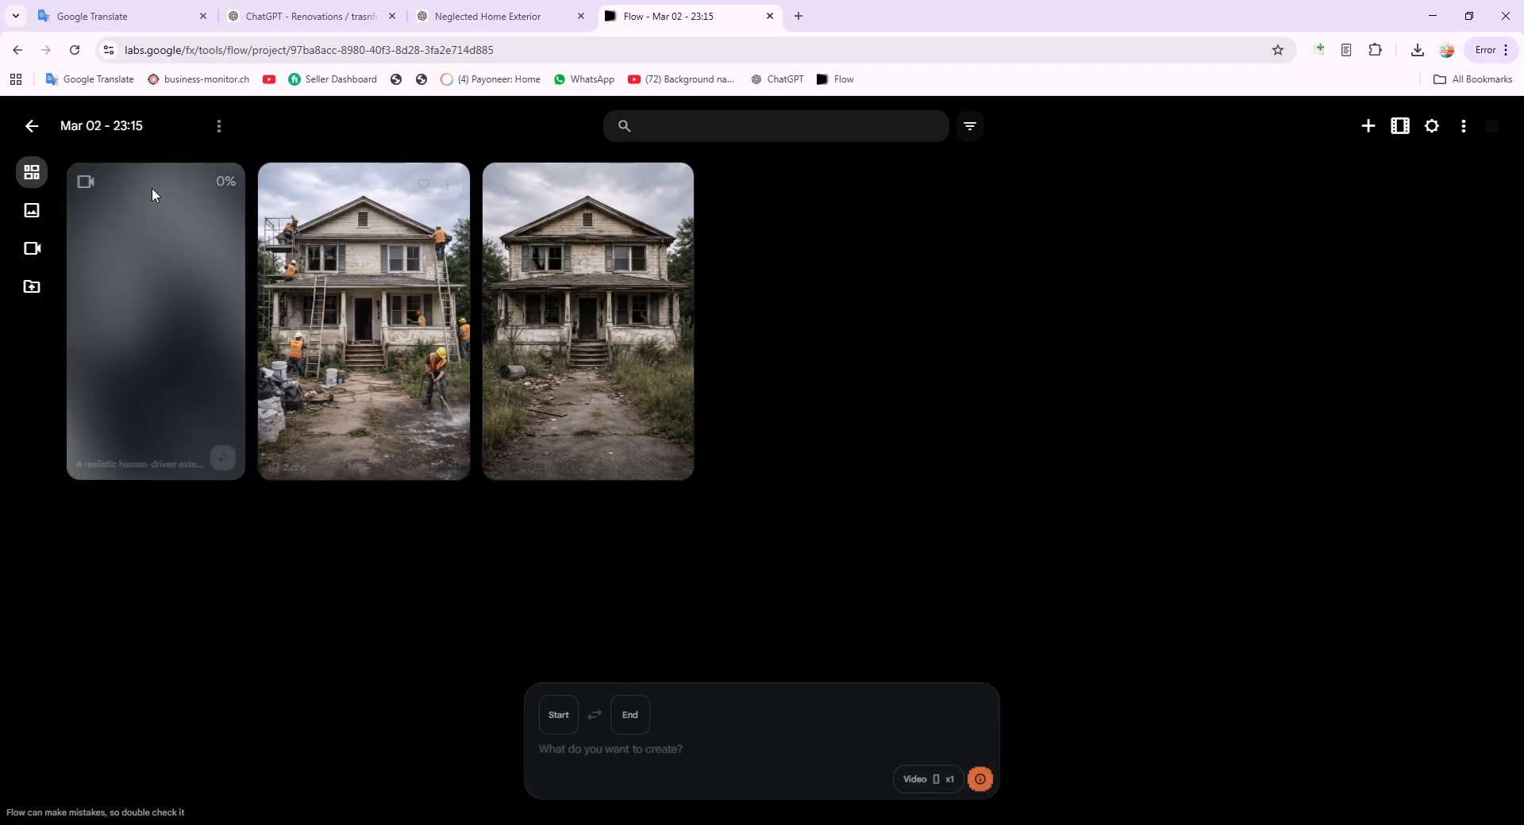
Switch to the ChatGPT renovations chat and copy the full Video 2 (Image 2 → Image 3) Structural Repair Completion prompt.
{"action": "left_click", "coordinate": [291, 14]}
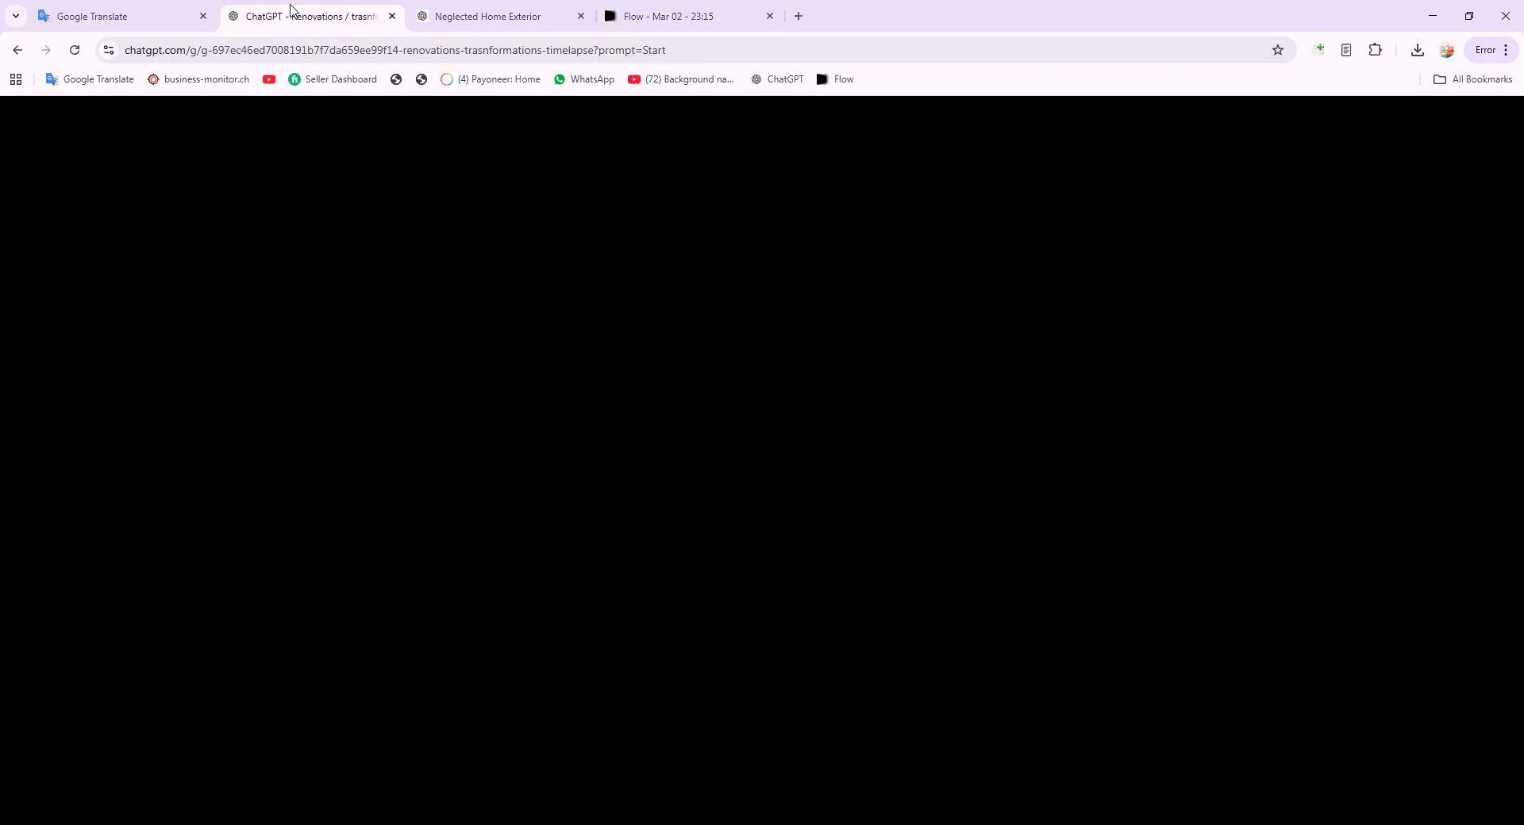
{"action": "scroll", "coordinate": [413, 372], "scroll_direction": "down", "scroll_amount": 2}
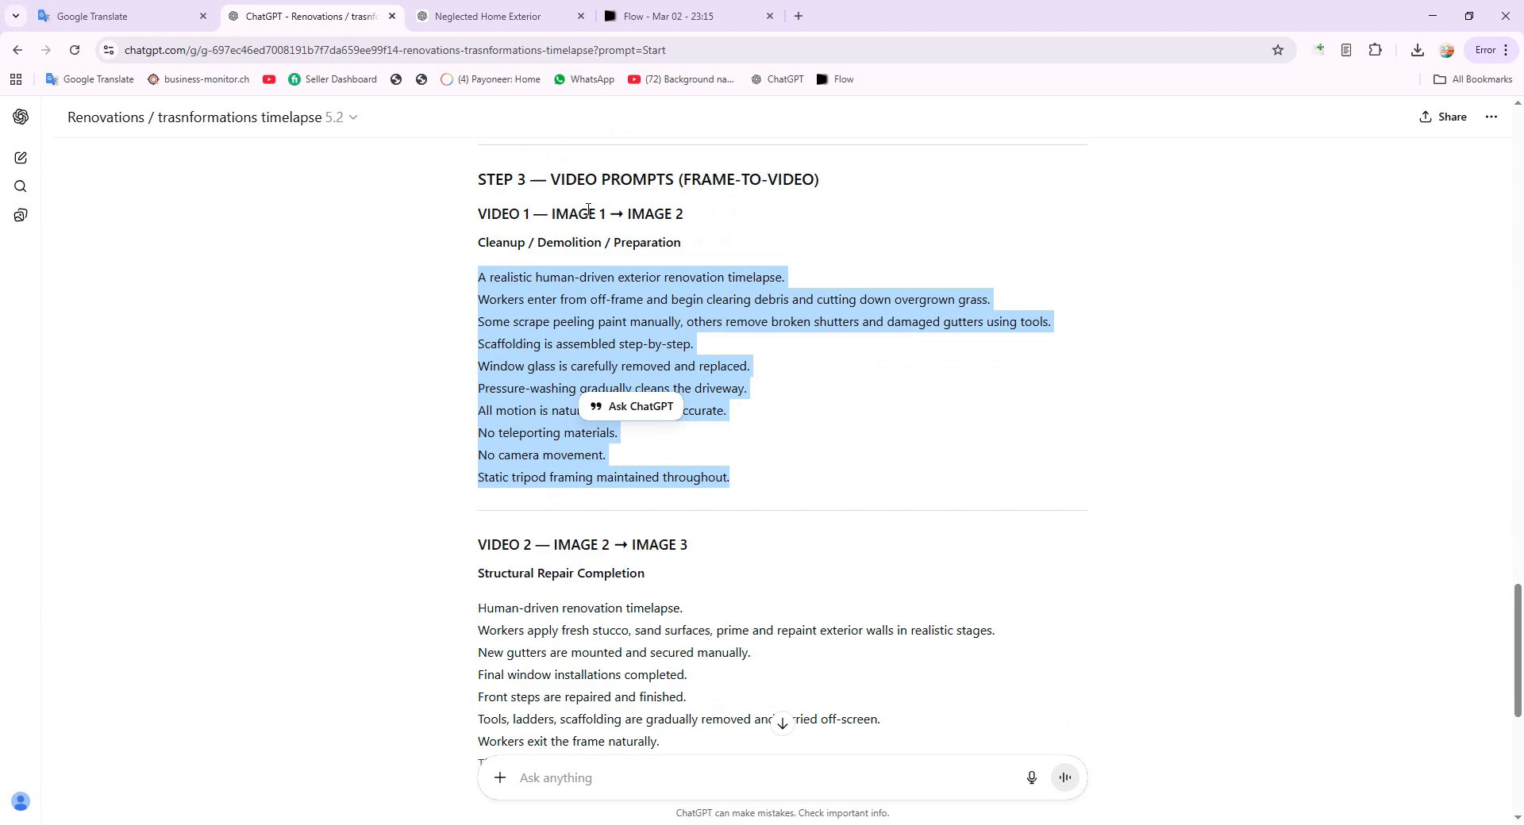
{"action": "scroll", "coordinate": [662, 235], "scroll_direction": "down", "scroll_amount": 3}
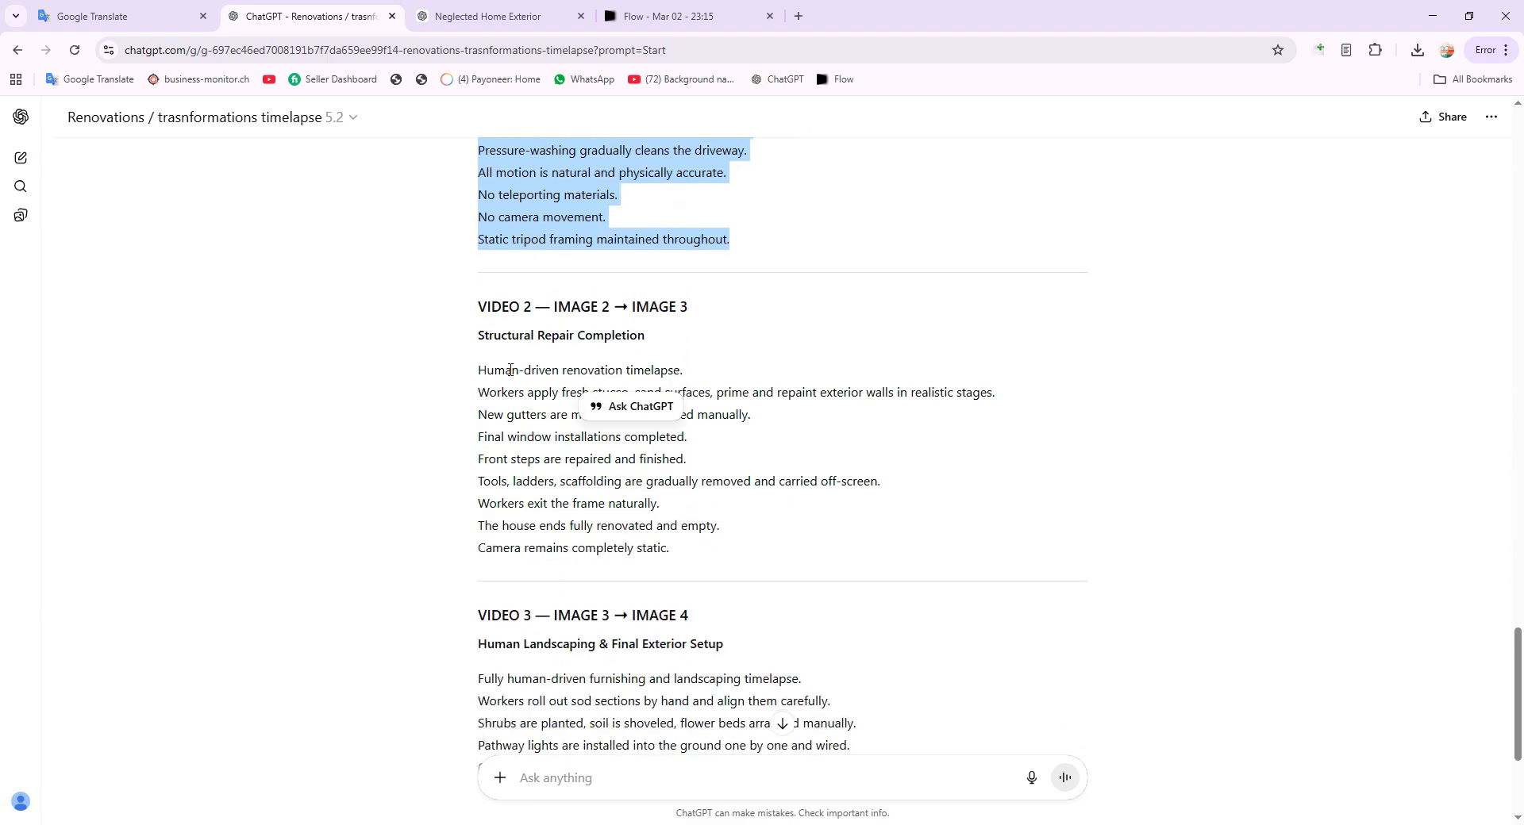
{"action": "left_click", "coordinate": [472, 383]}
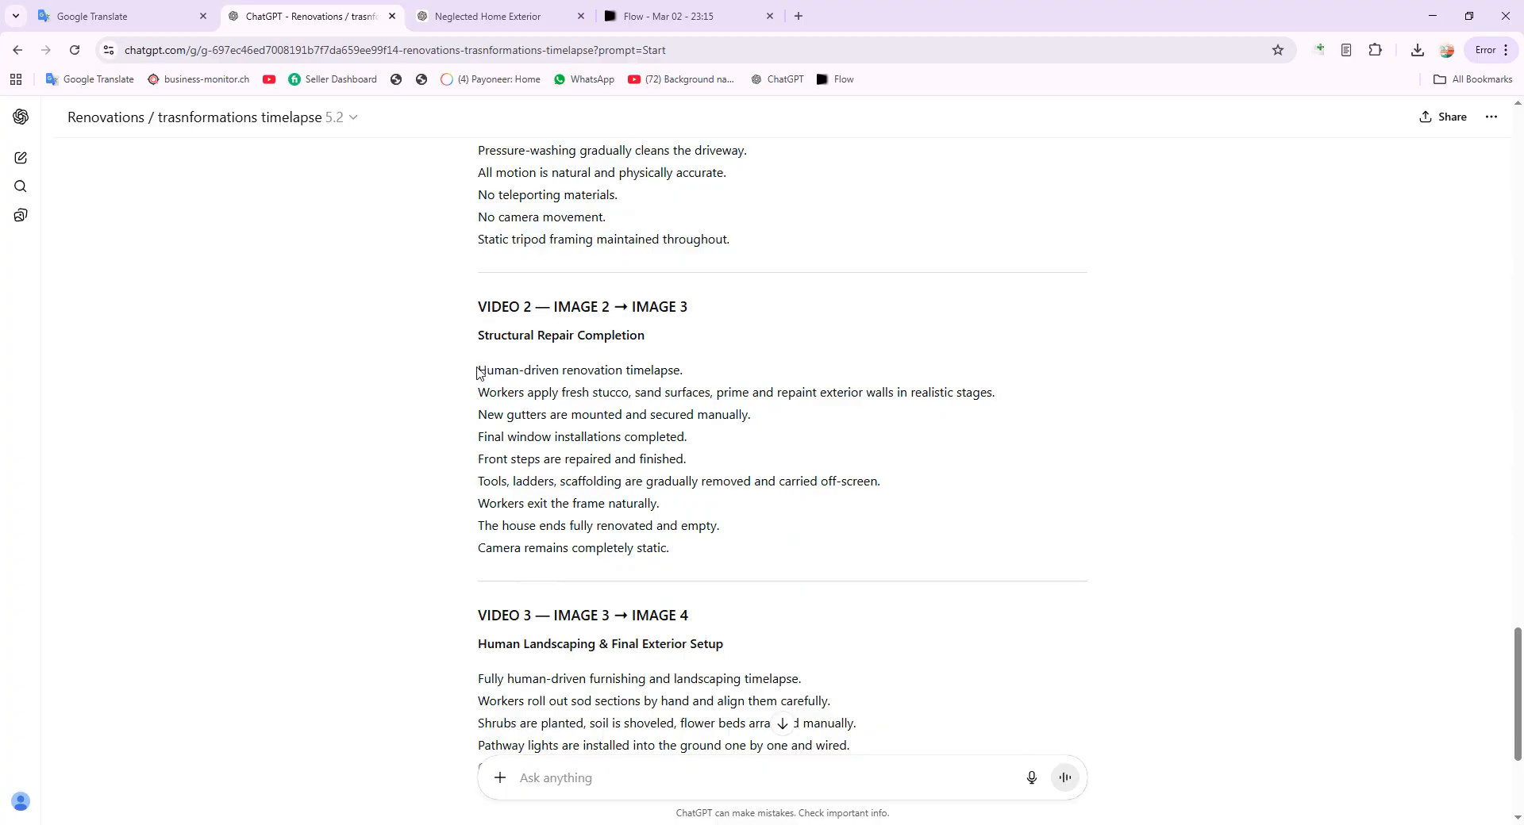
{"action": "left_click_drag", "start_coordinate": [477, 373], "coordinate": [658, 530]}
{"action": "key", "text": "ctrl+c"}
{"action": "right_click", "coordinate": [673, 553]}
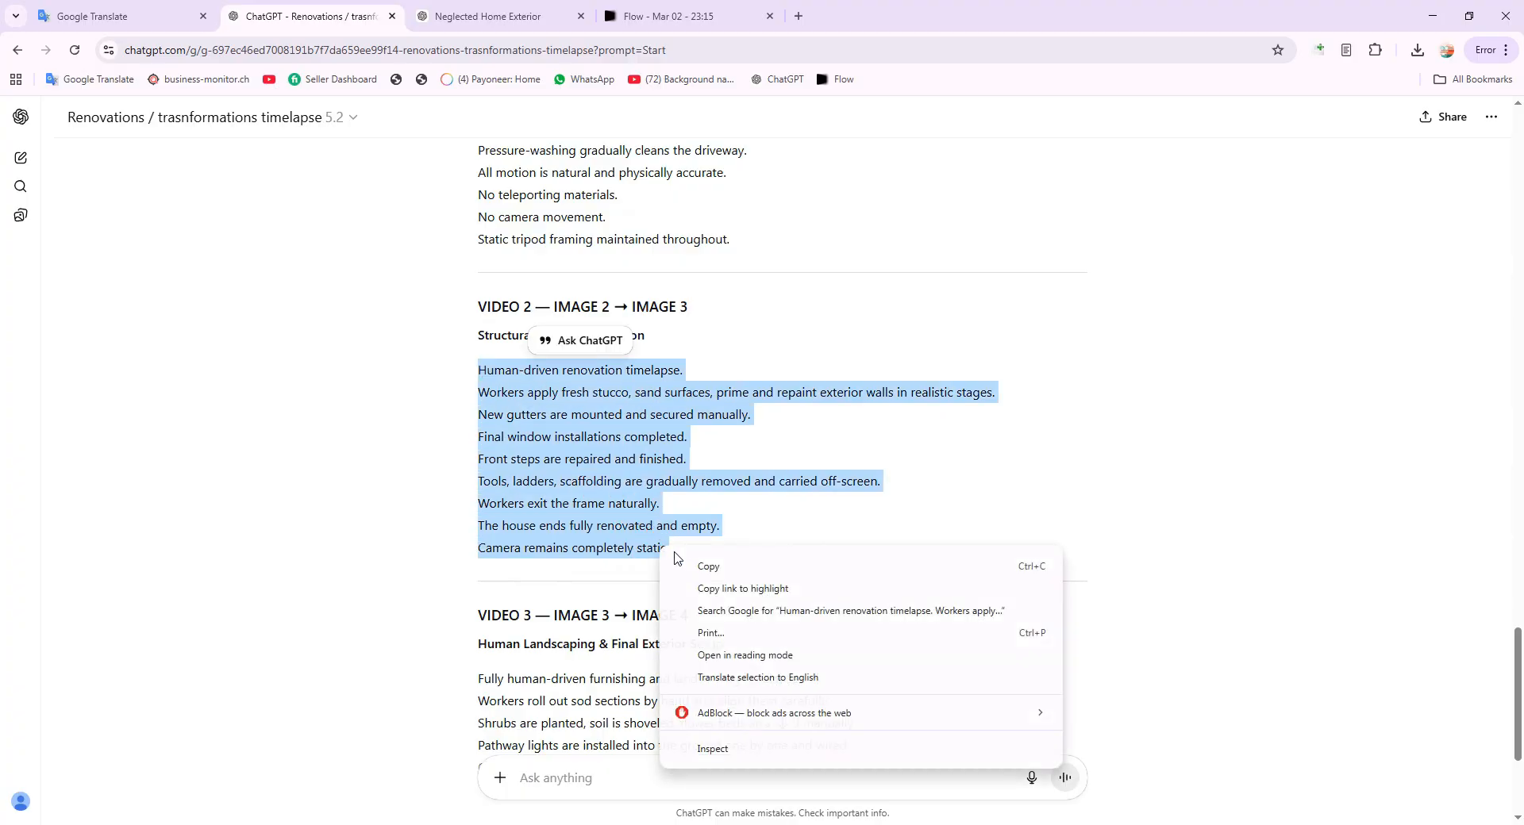
{"action": "left_click", "coordinate": [706, 566]}
Switch to Google Flow, check the Video 2 image pair in the ChatGPT chat, and set 2.png as the new video's start frame.
{"action": "left_click", "coordinate": [666, 16]}
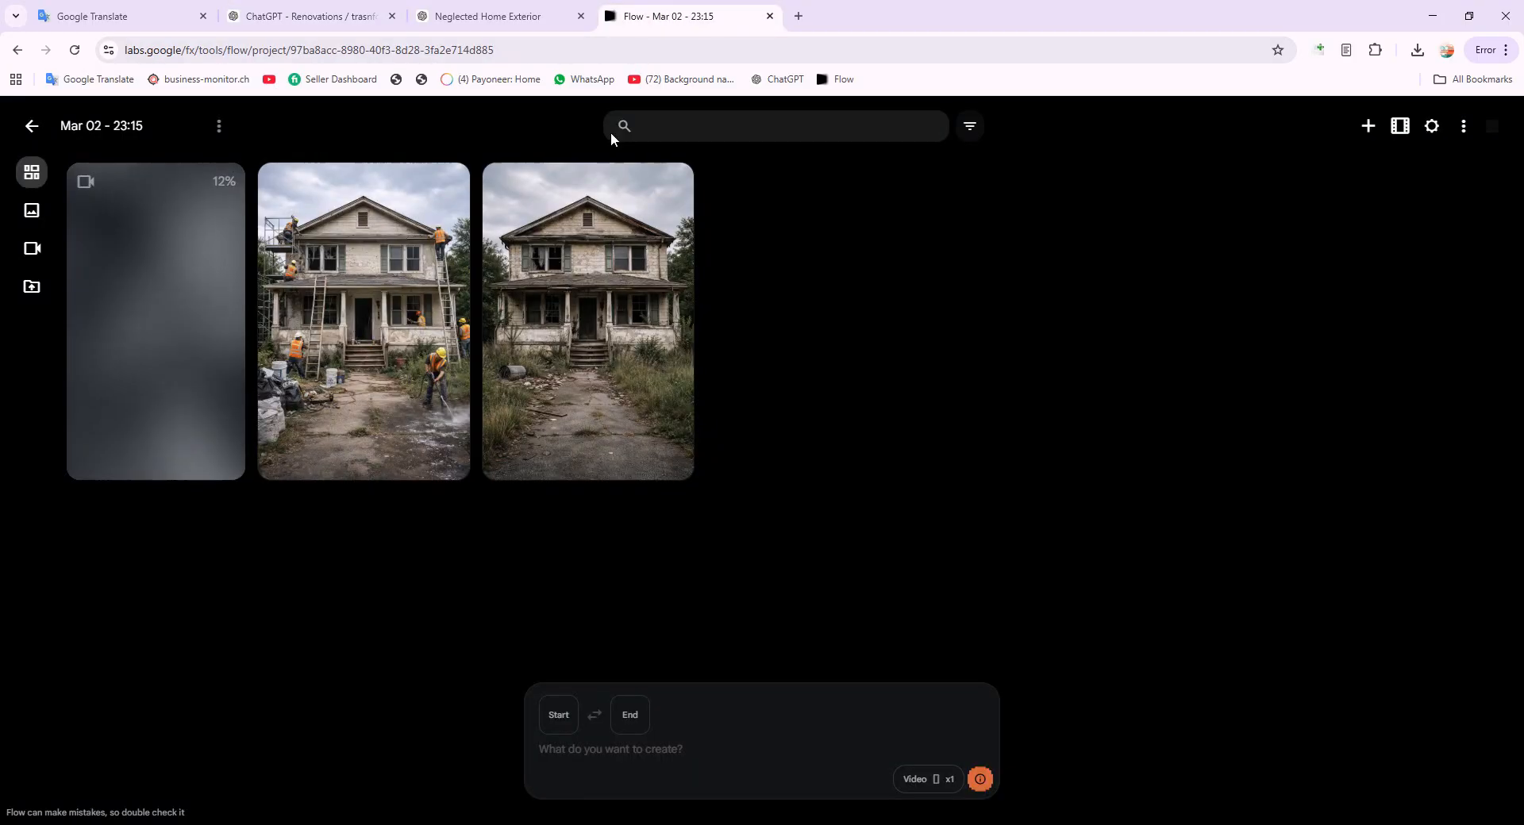
{"action": "left_click", "coordinate": [560, 718]}
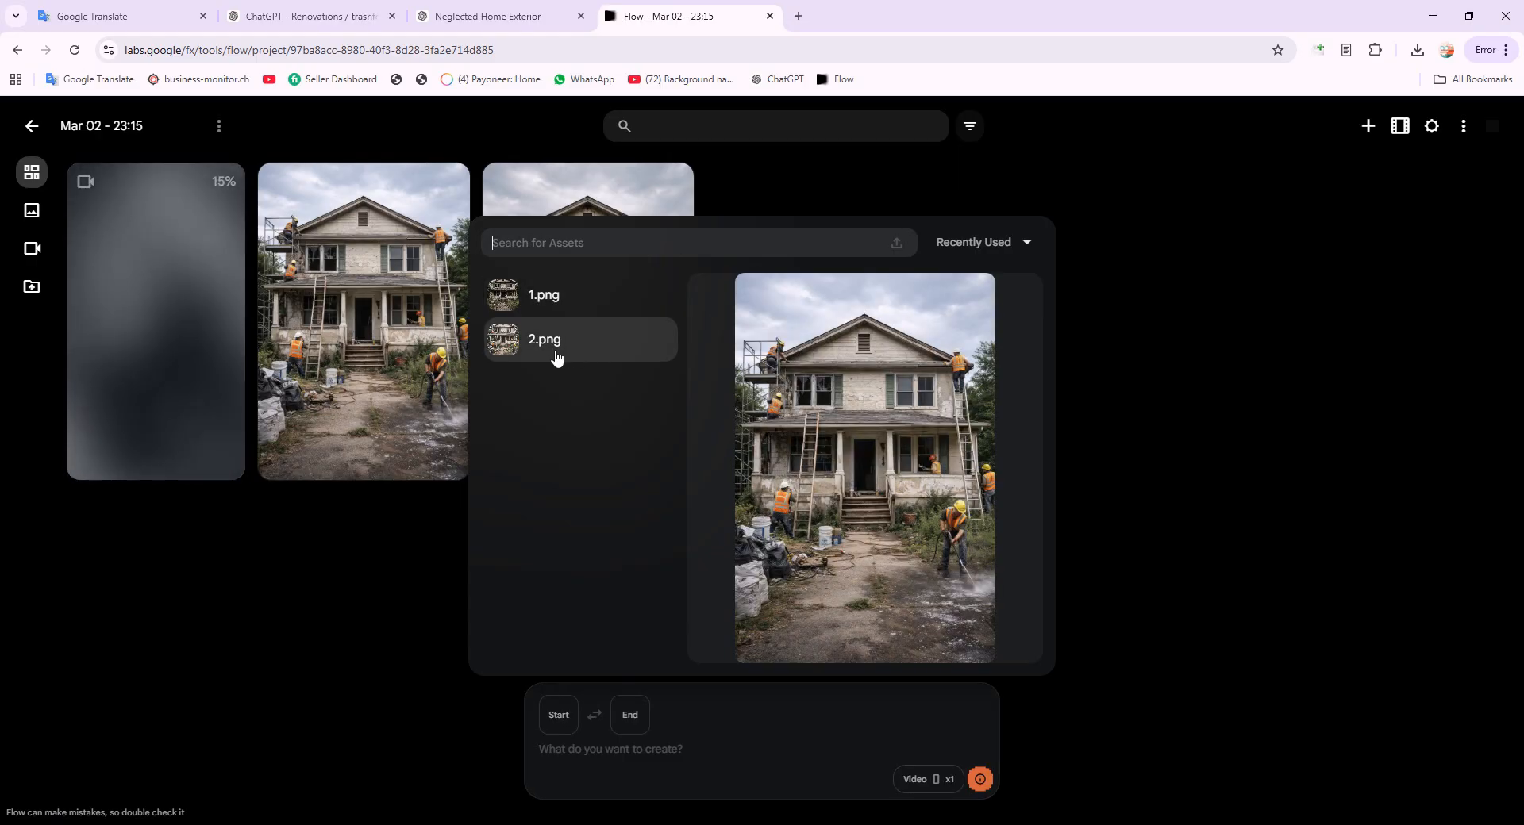
{"action": "left_click", "coordinate": [241, 10]}
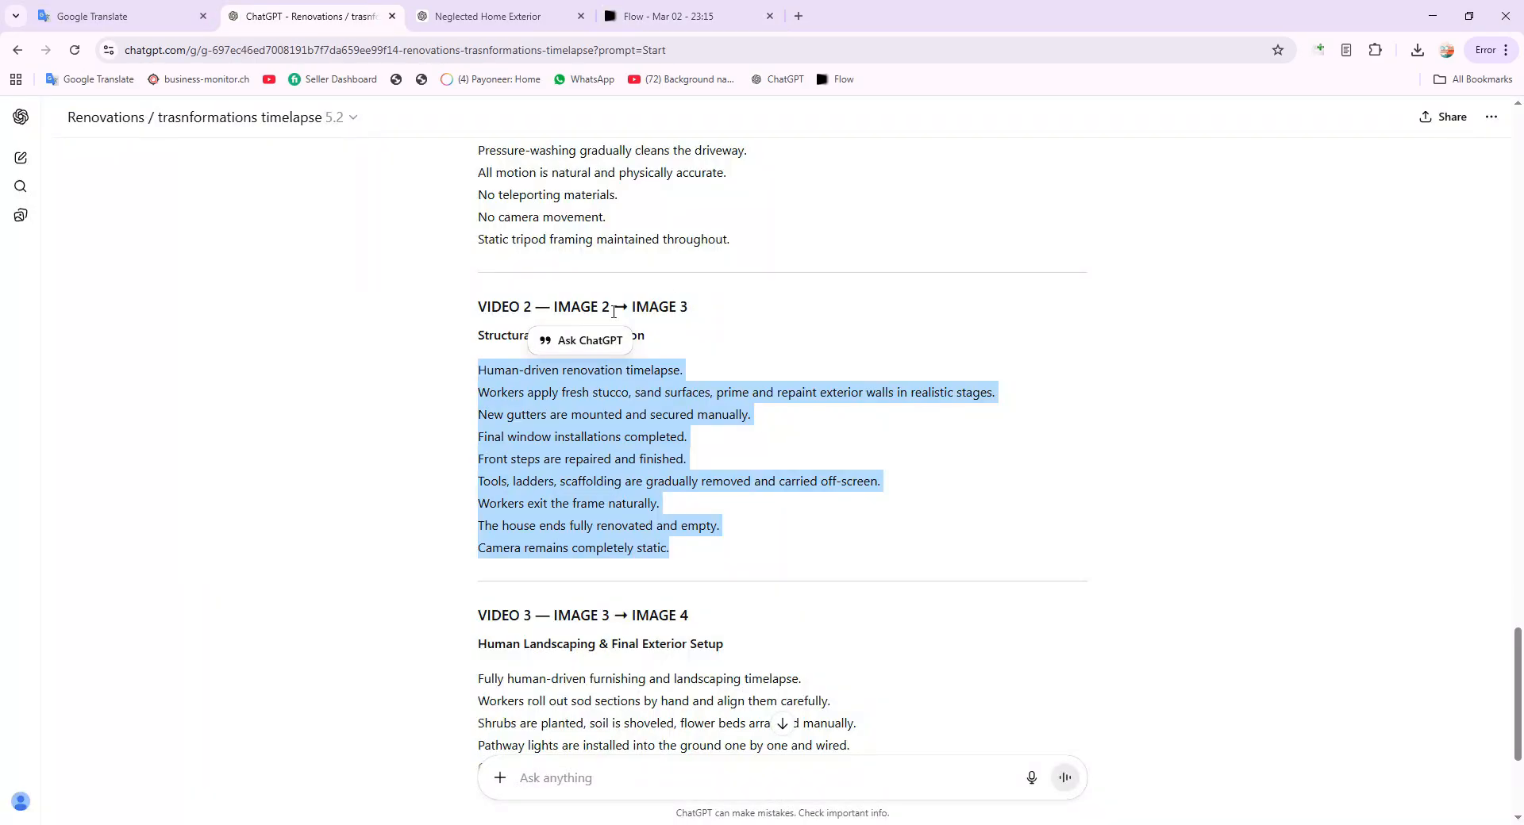
{"action": "left_click", "coordinate": [608, 11]}
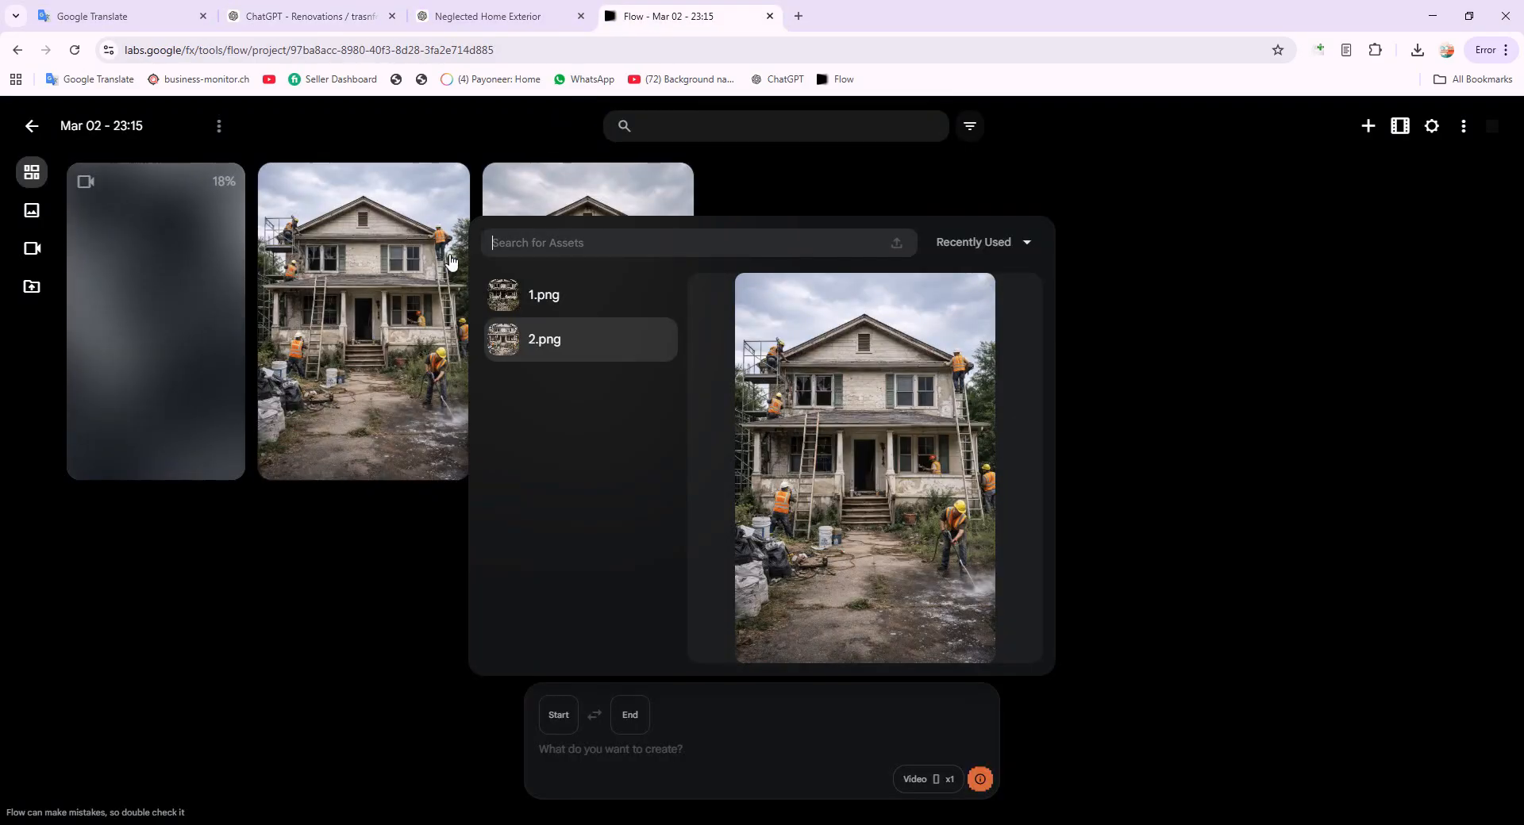
{"action": "left_click", "coordinate": [520, 337]}
Upload 3.png from Downloads as the end frame and paste the copied Video 2 Structural Repair Completion prompt.
{"action": "left_click", "coordinate": [631, 715]}
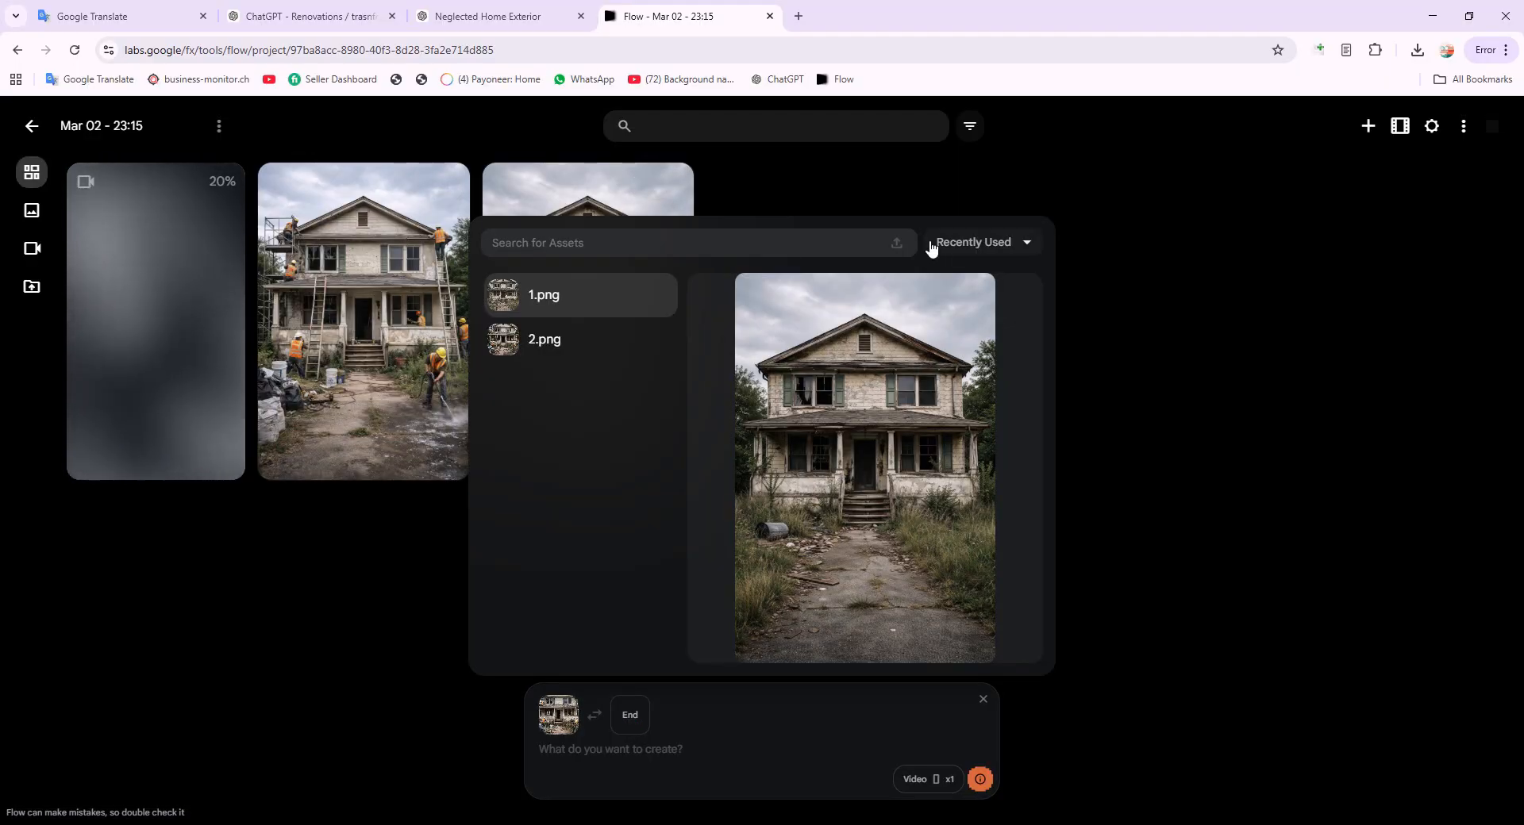
{"action": "left_click", "coordinate": [900, 246]}
{"action": "left_click", "coordinate": [1022, 407]}
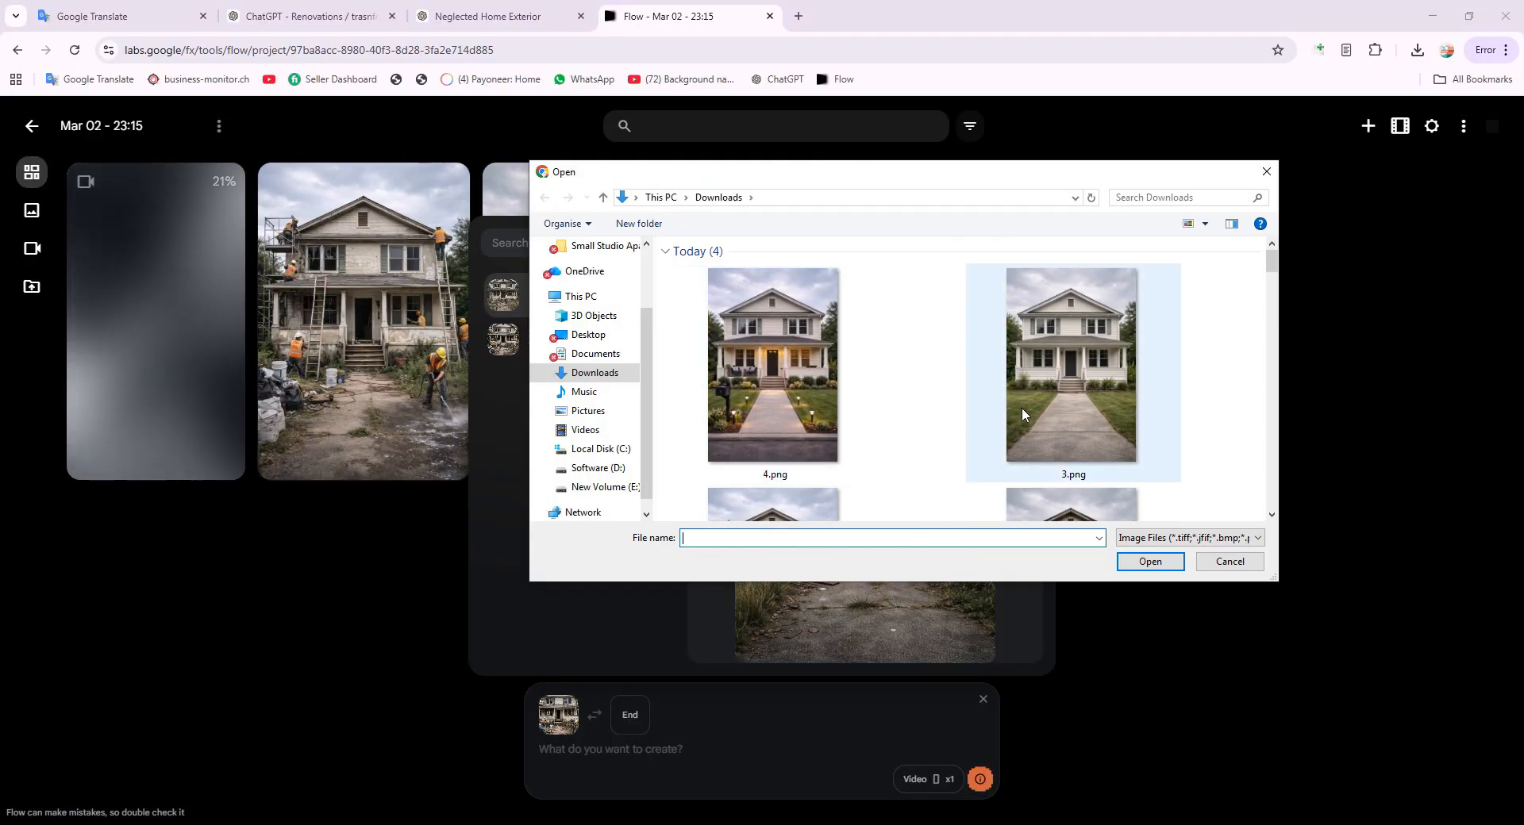
{"action": "left_click", "coordinate": [1126, 565]}
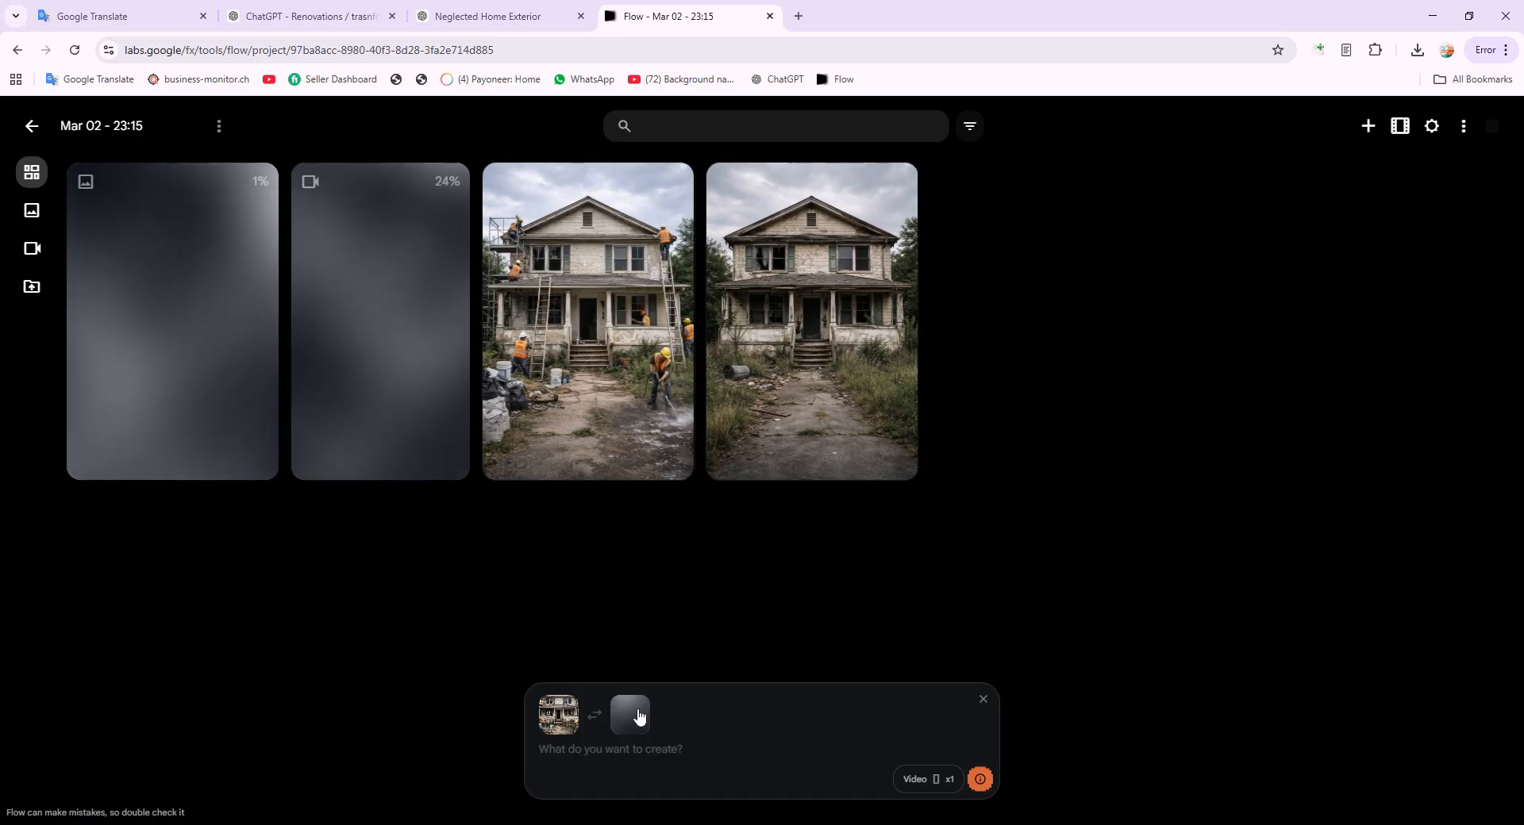
{"action": "key", "text": "ctrl+v"}
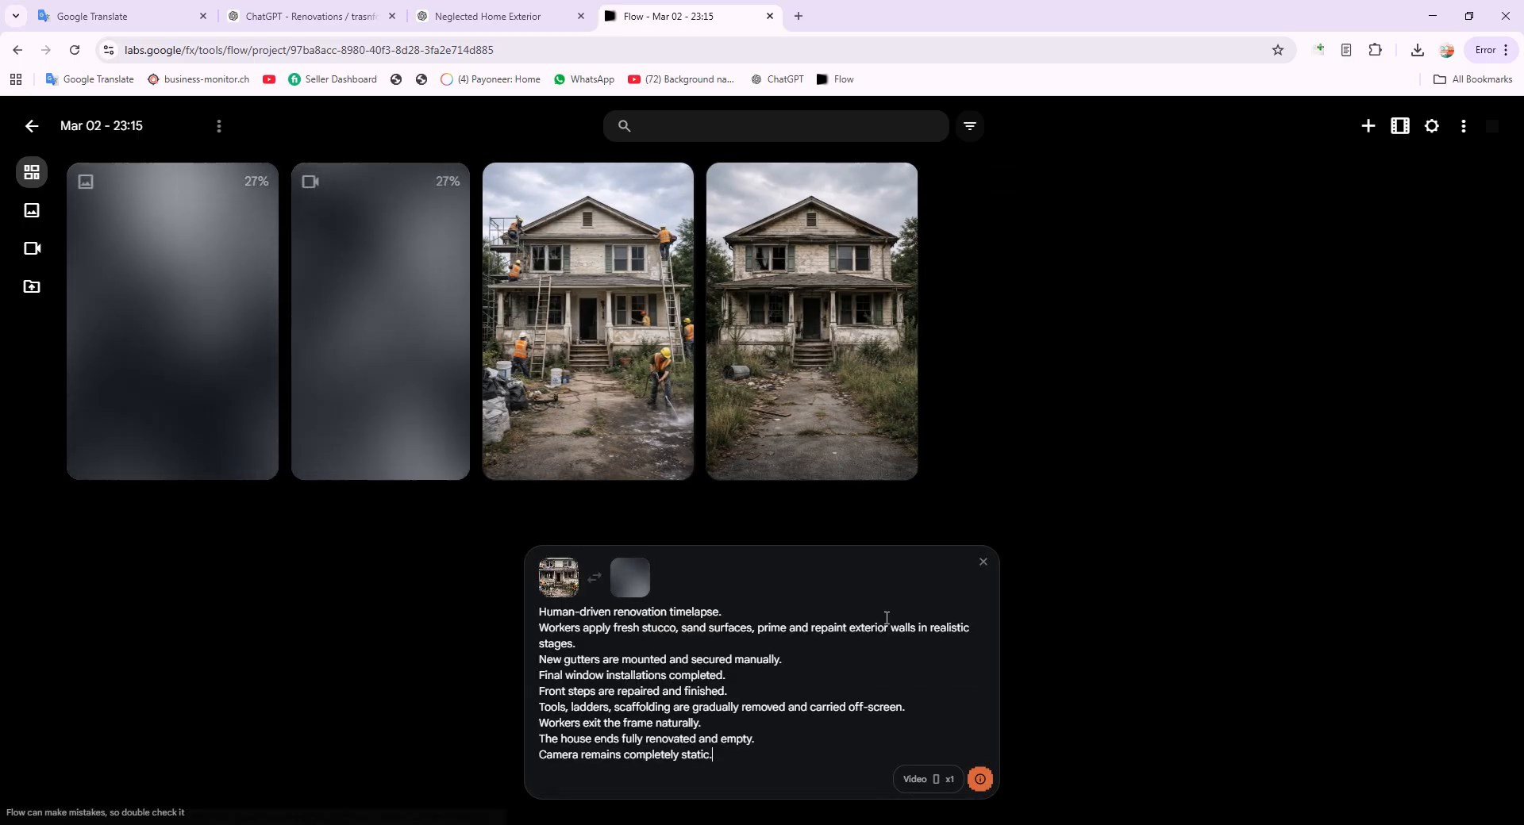
{"action": "mouse_move", "coordinate": [984, 782]}
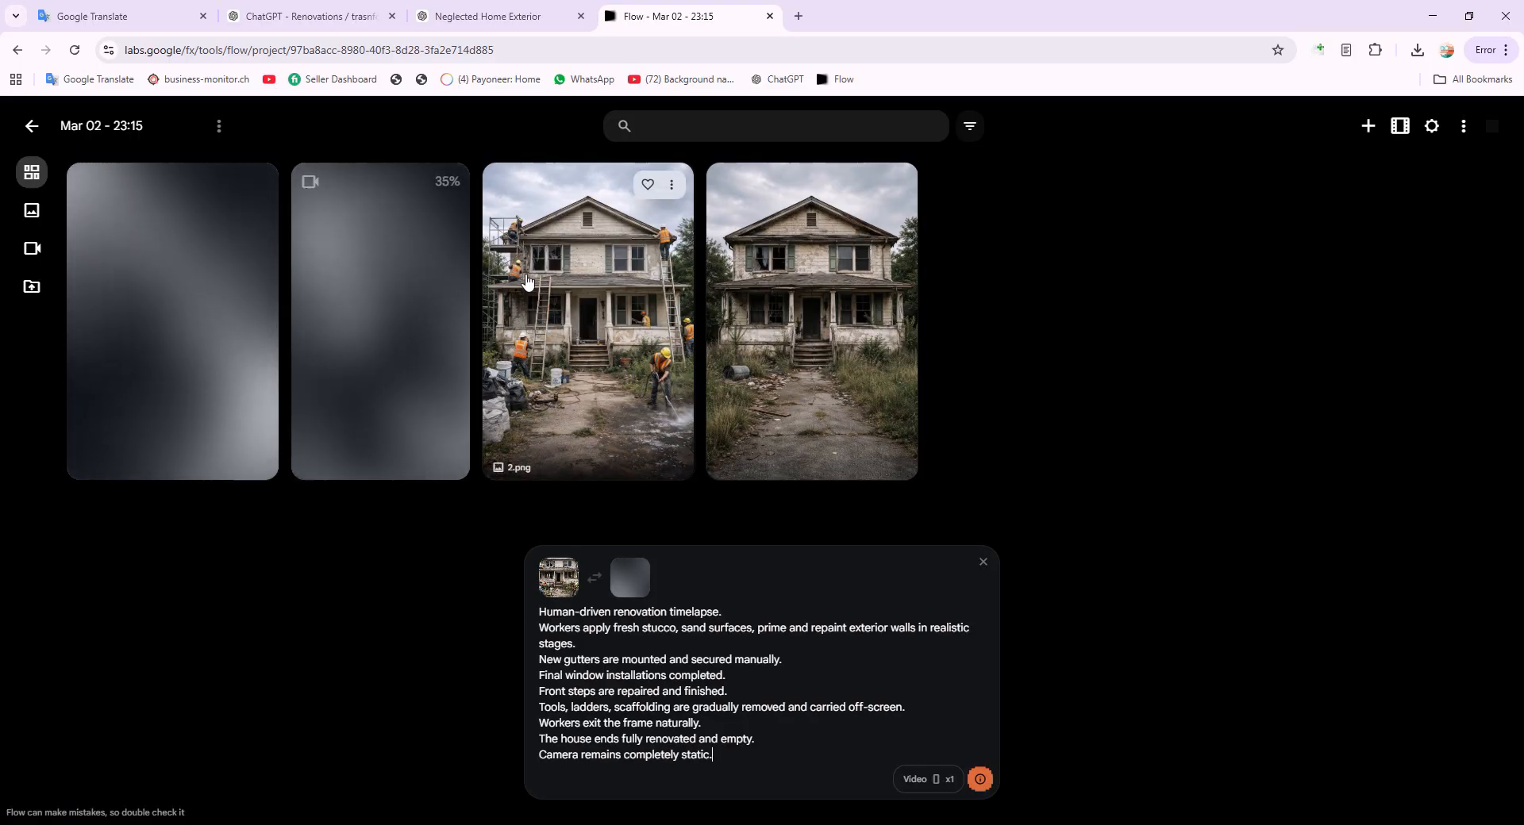
Check the Video 2 and Video 3 image pairs and prompts in the ChatGPT renovations chat, and return to Google Flow.
{"action": "left_click", "coordinate": [317, 16]}
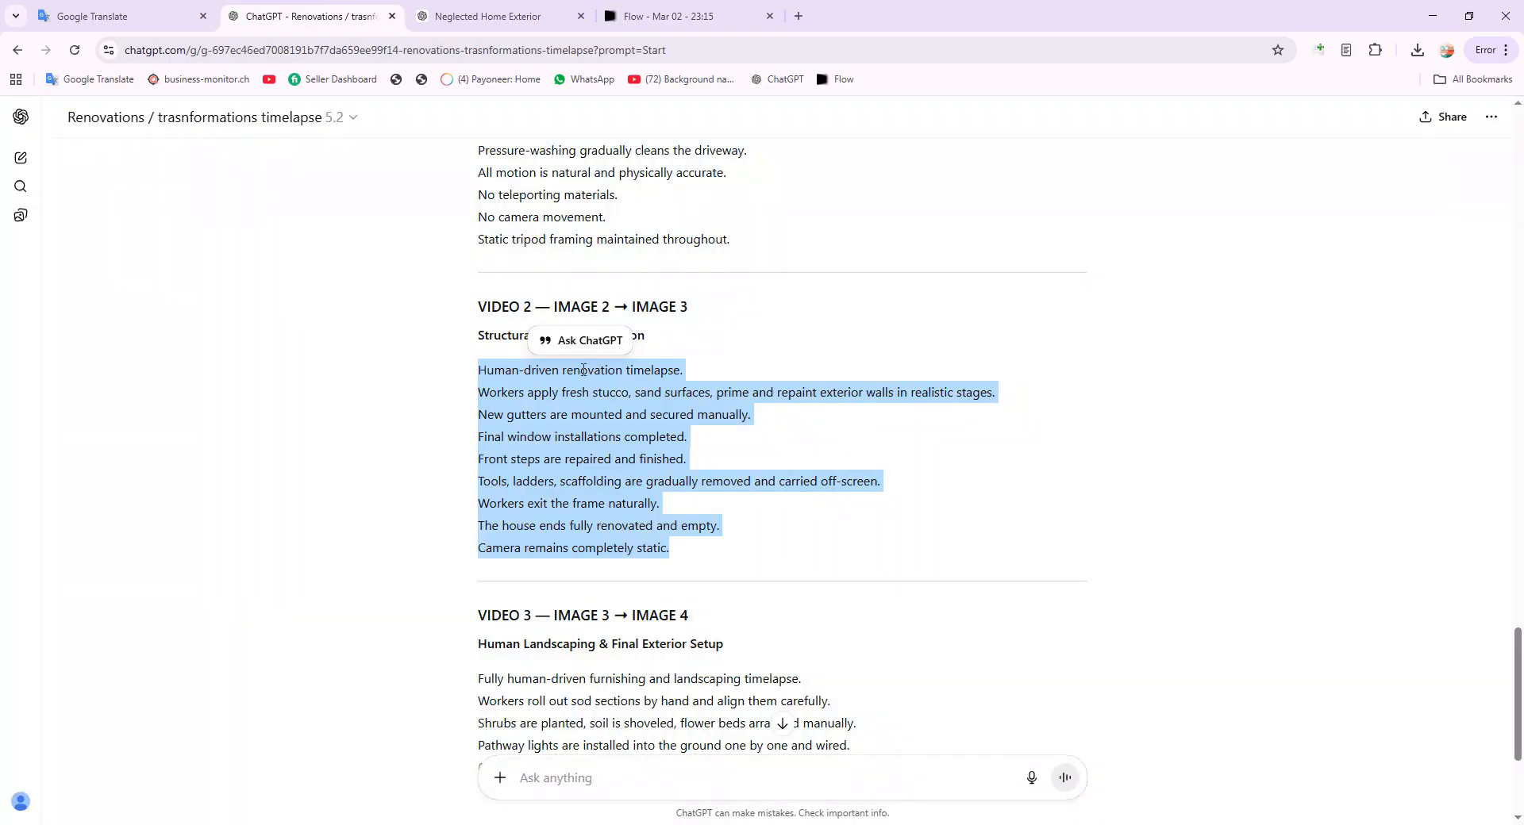
{"action": "scroll", "coordinate": [553, 448], "scroll_direction": "down", "scroll_amount": 3}
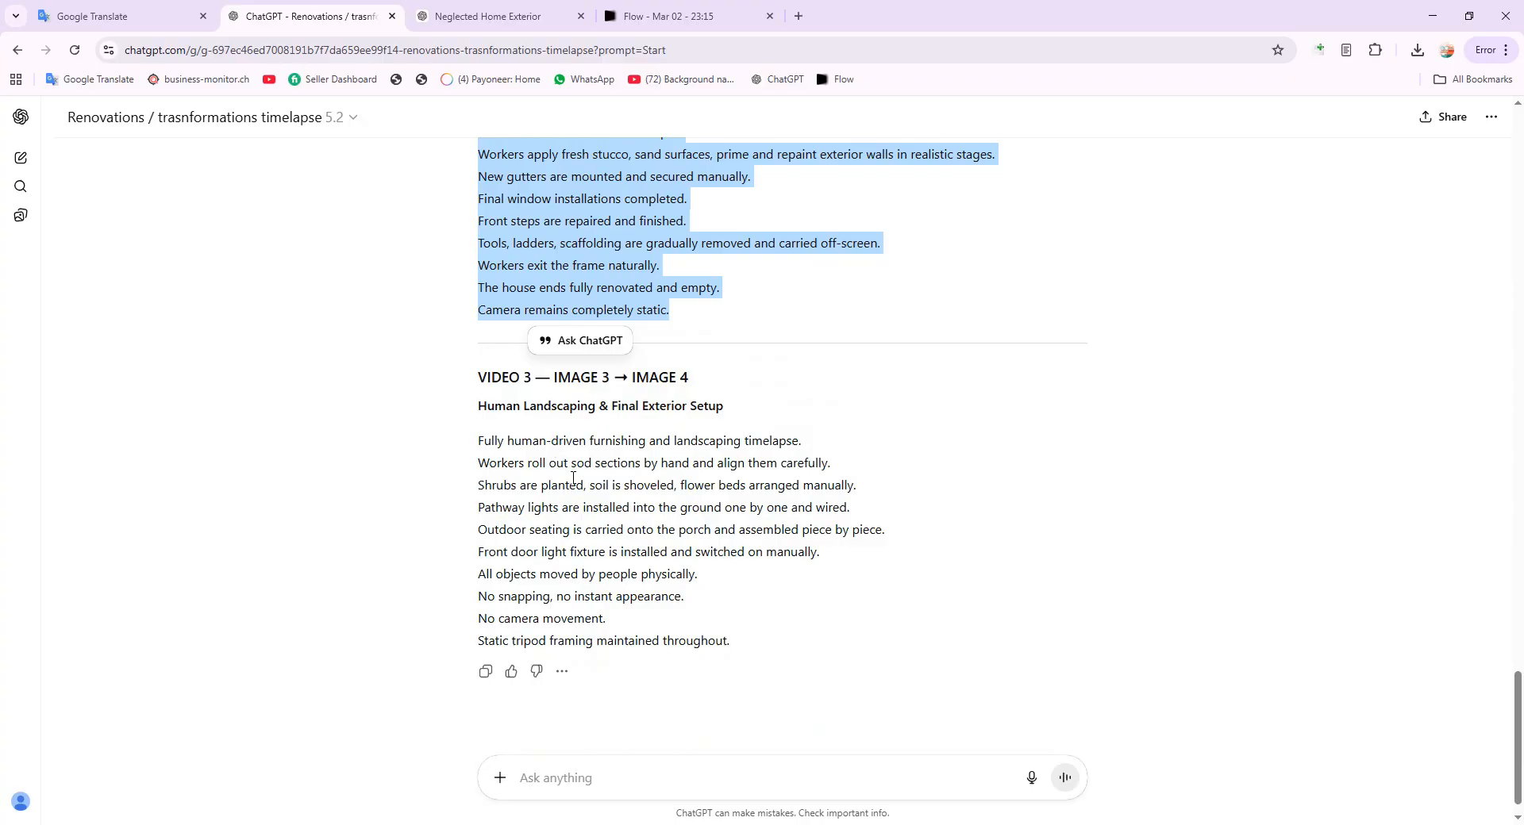
{"action": "scroll", "coordinate": [573, 479], "scroll_direction": "up", "scroll_amount": 1}
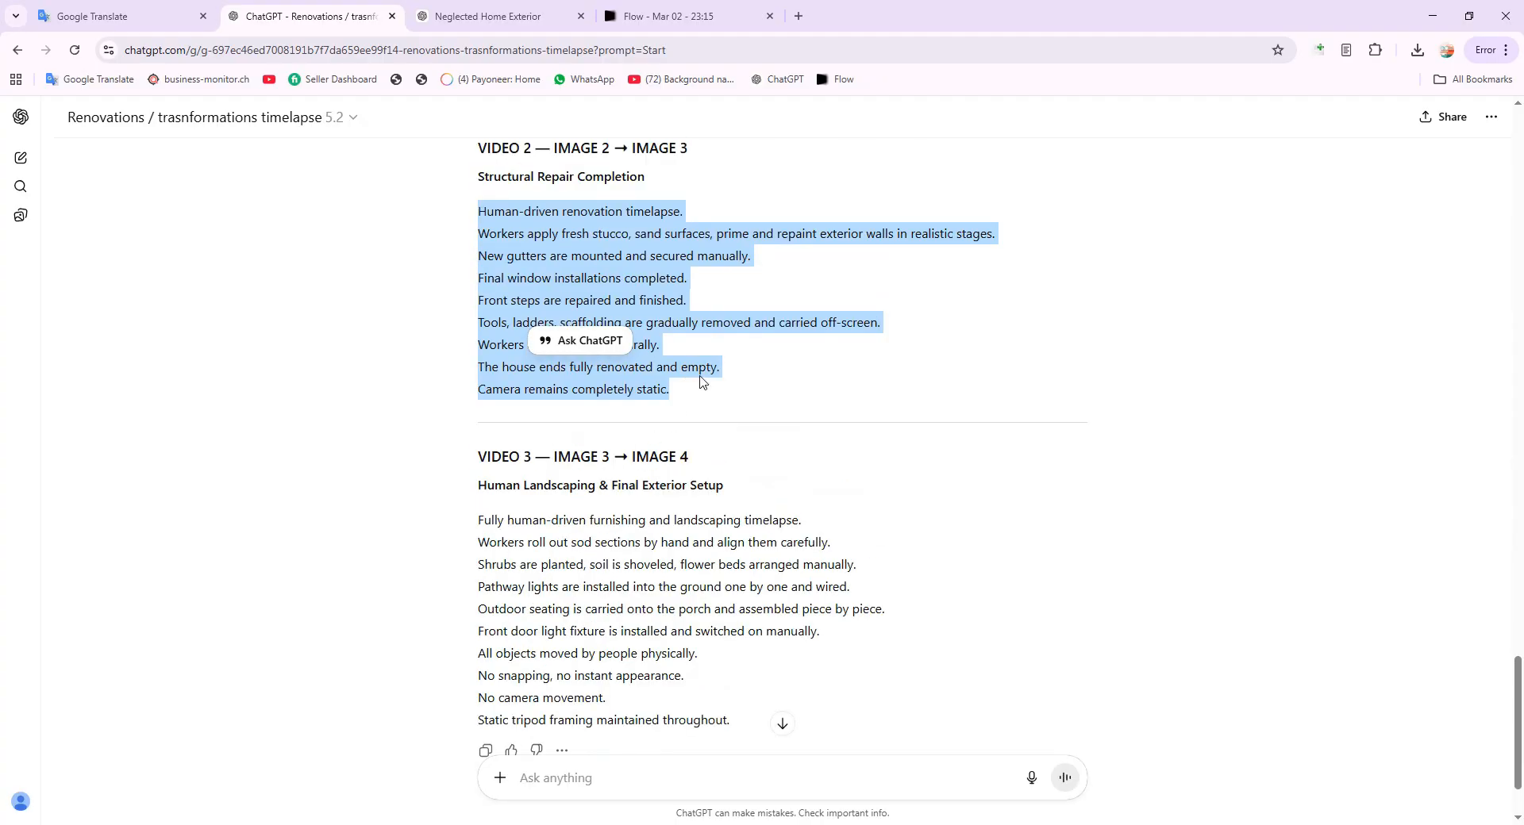
{"action": "left_click", "coordinate": [682, 13]}
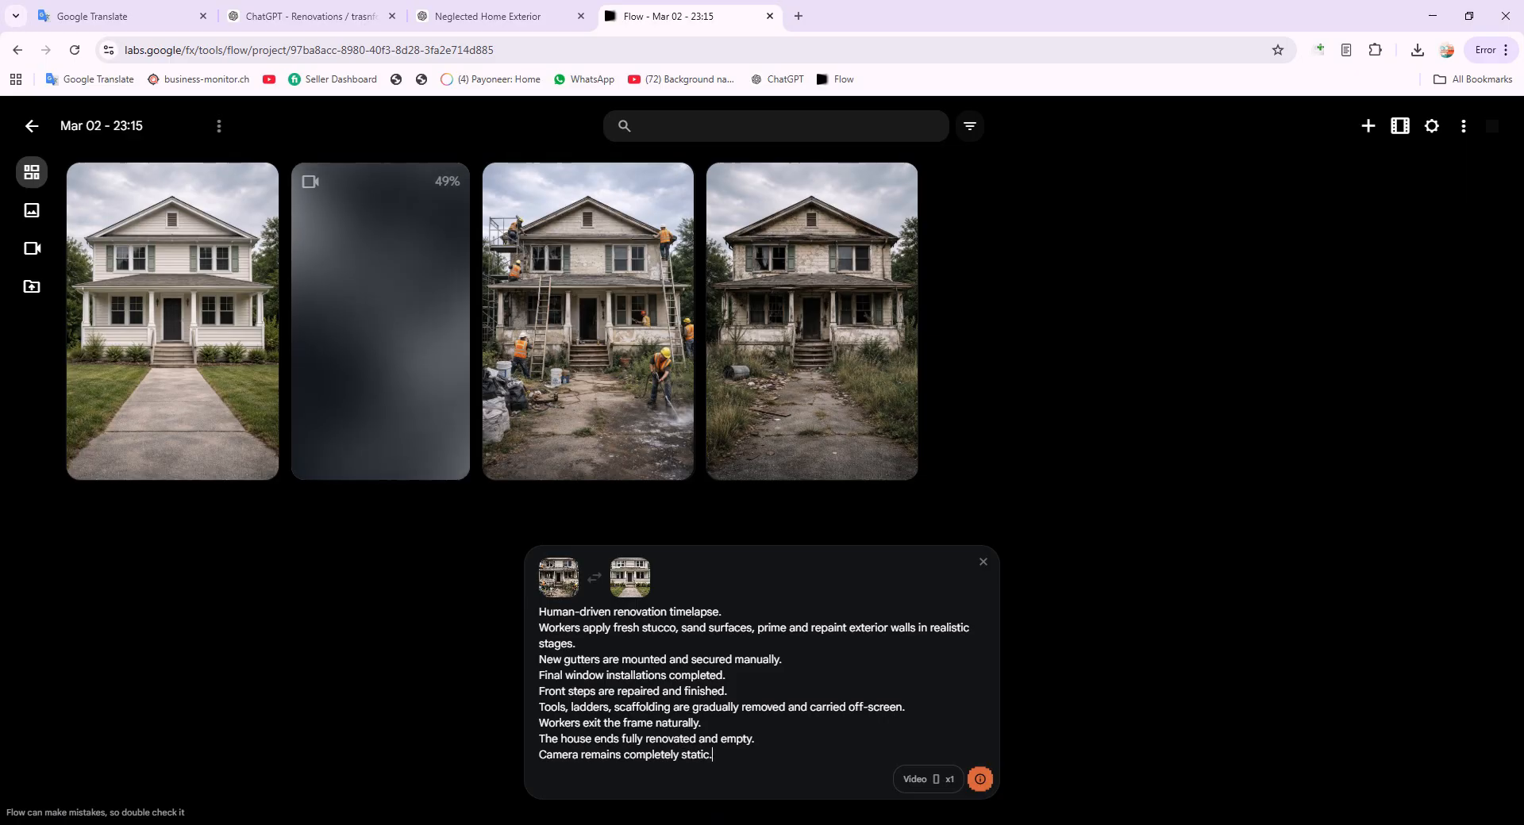
Preview the first generated renovation video and download it at 720p original size.
{"action": "left_click", "coordinate": [365, 287]}
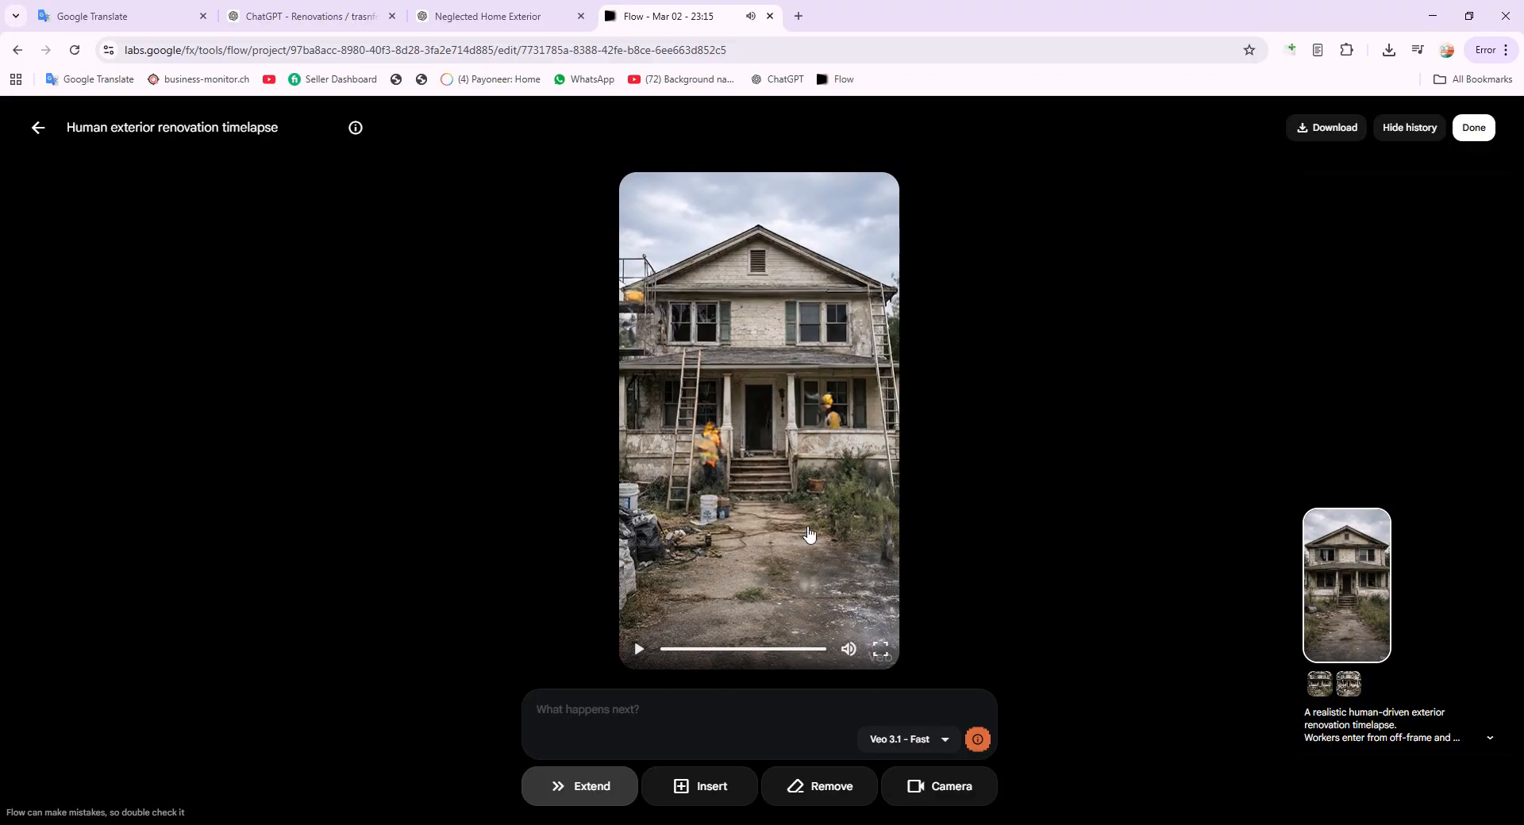
{"action": "left_click", "coordinate": [37, 127]}
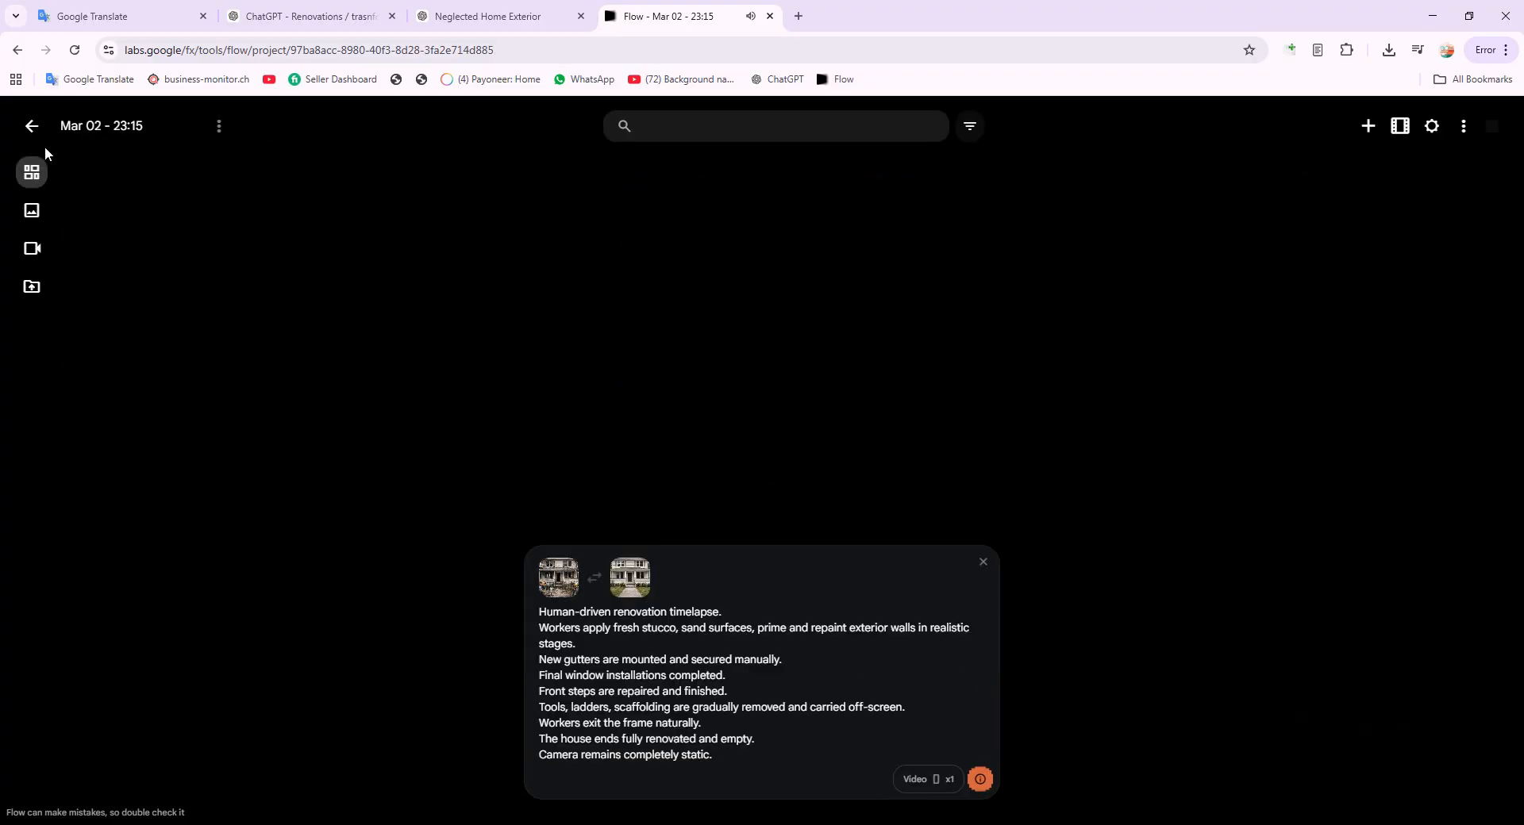
{"action": "left_click", "coordinate": [450, 186]}
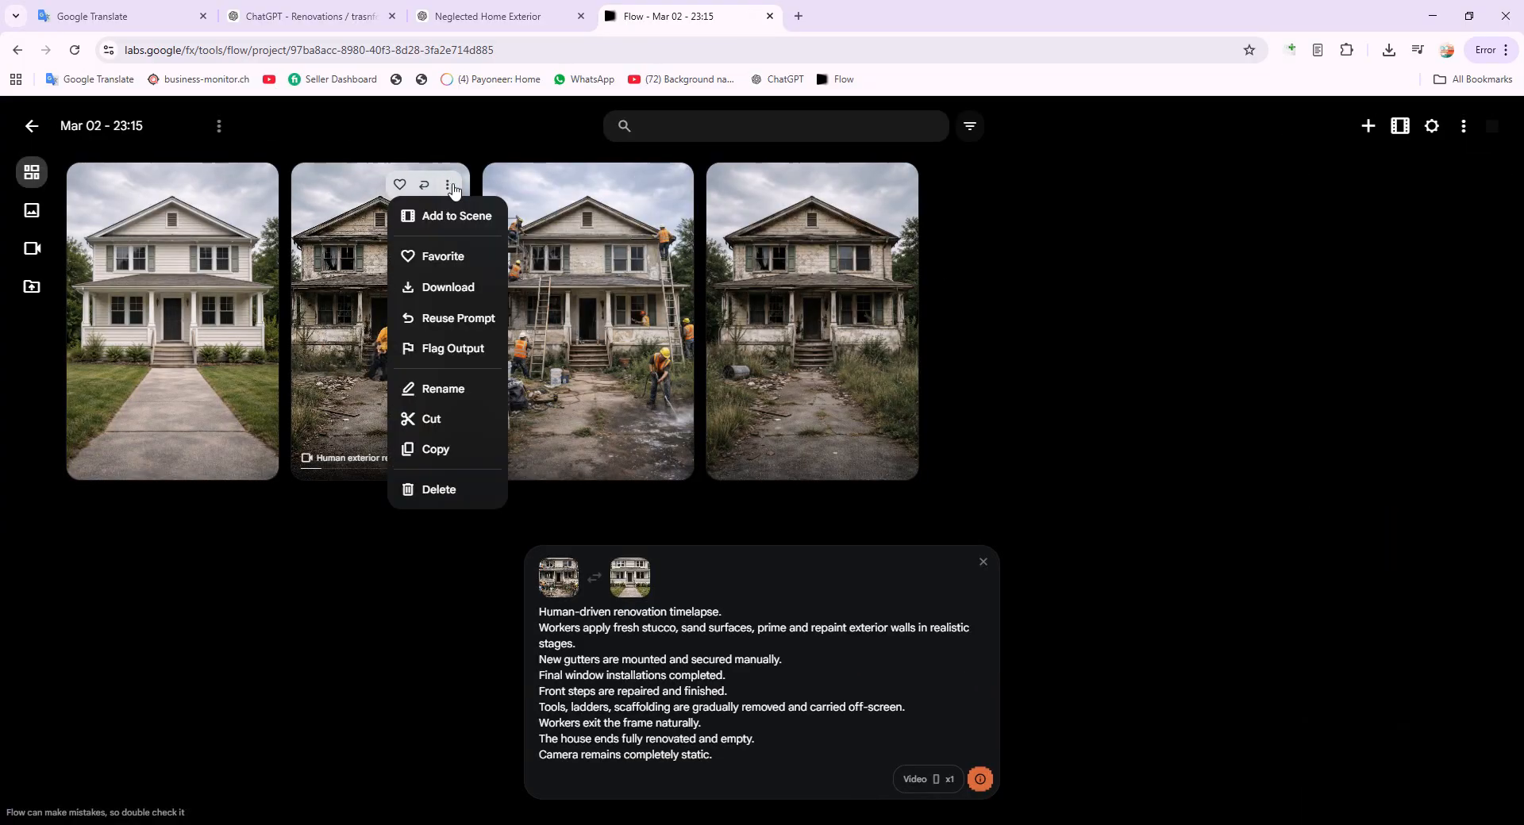
{"action": "left_click", "coordinate": [456, 291]}
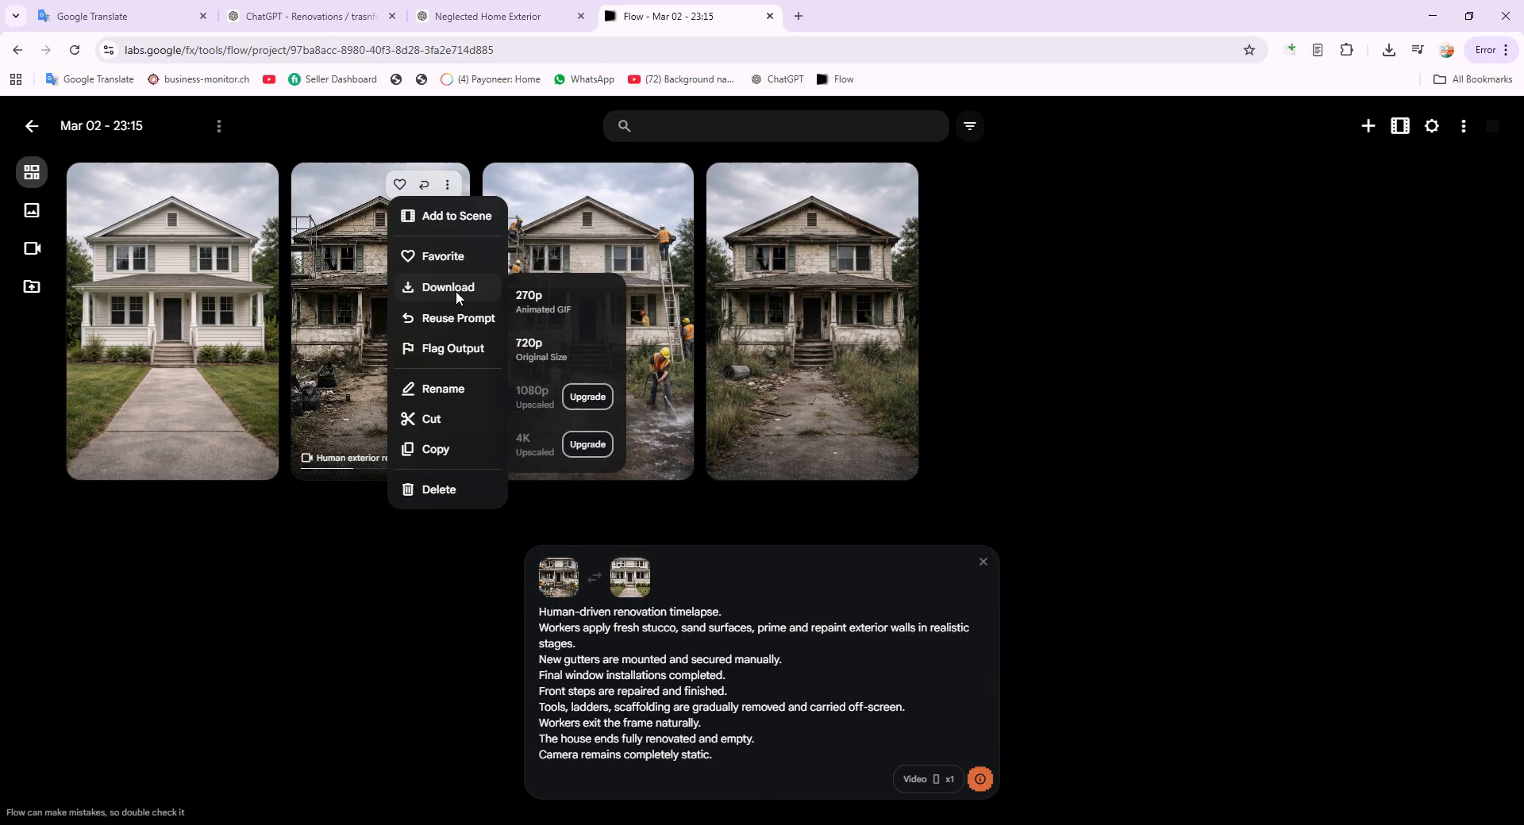
{"action": "left_click", "coordinate": [540, 361]}
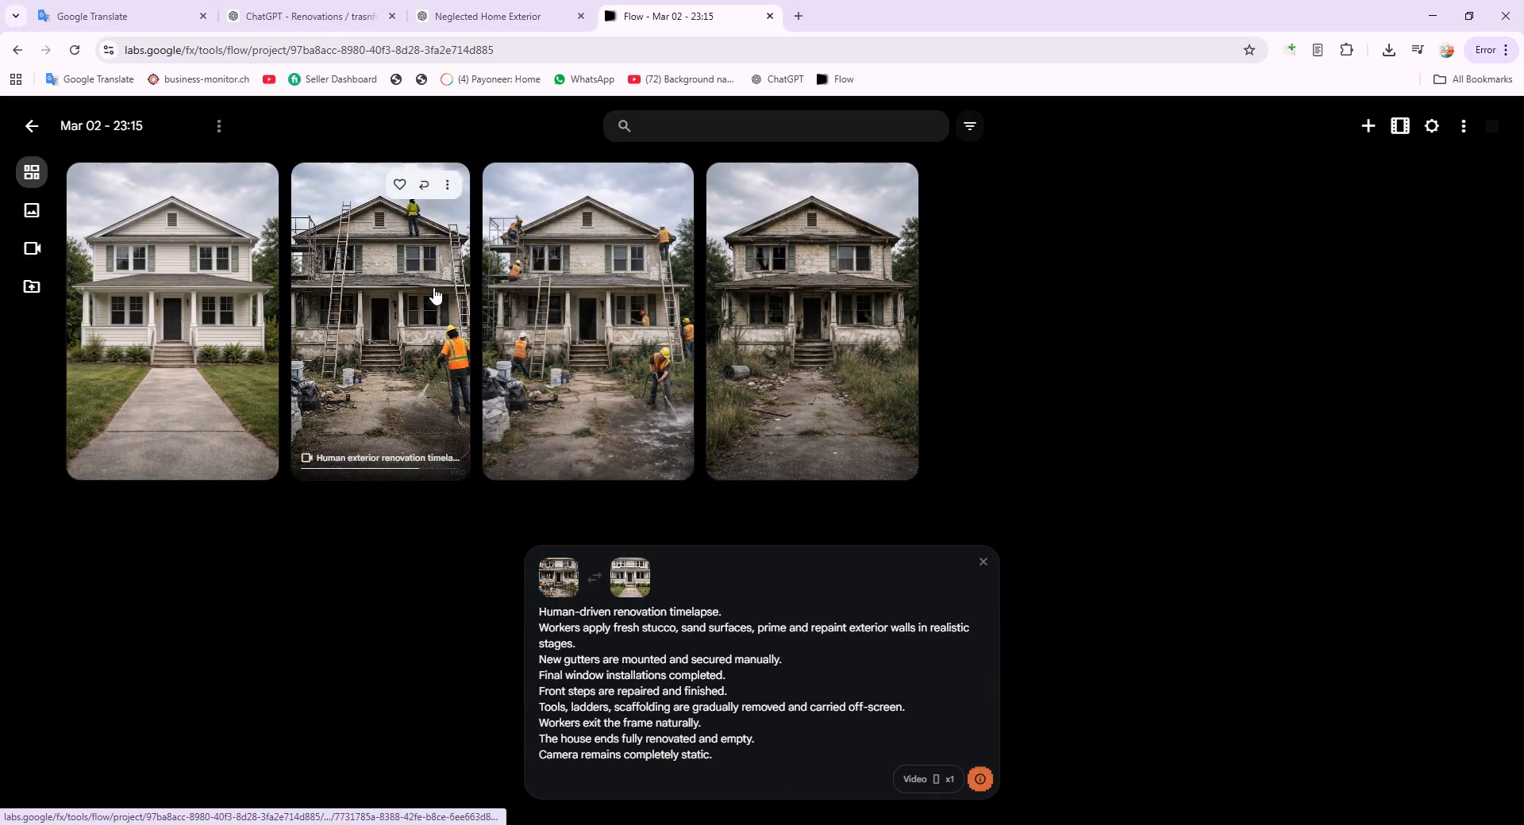
Open the upgrade offer for the 1080p upscaled download, compare the Google AI Plus, Pro and Ultra plans, and return to Google Flow.
{"action": "left_click", "coordinate": [448, 184]}
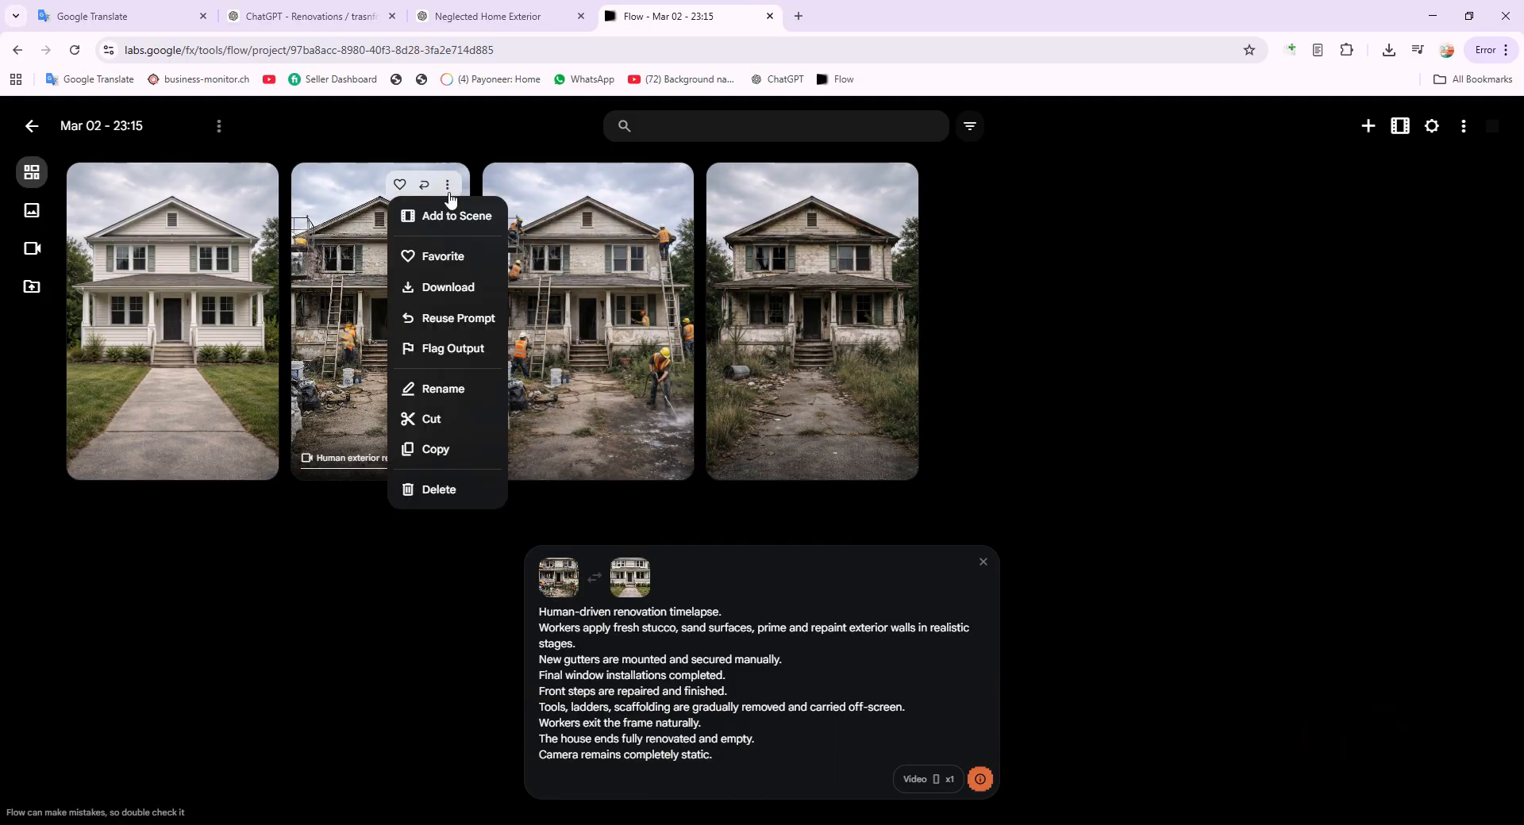
{"action": "mouse_move", "coordinate": [440, 287]}
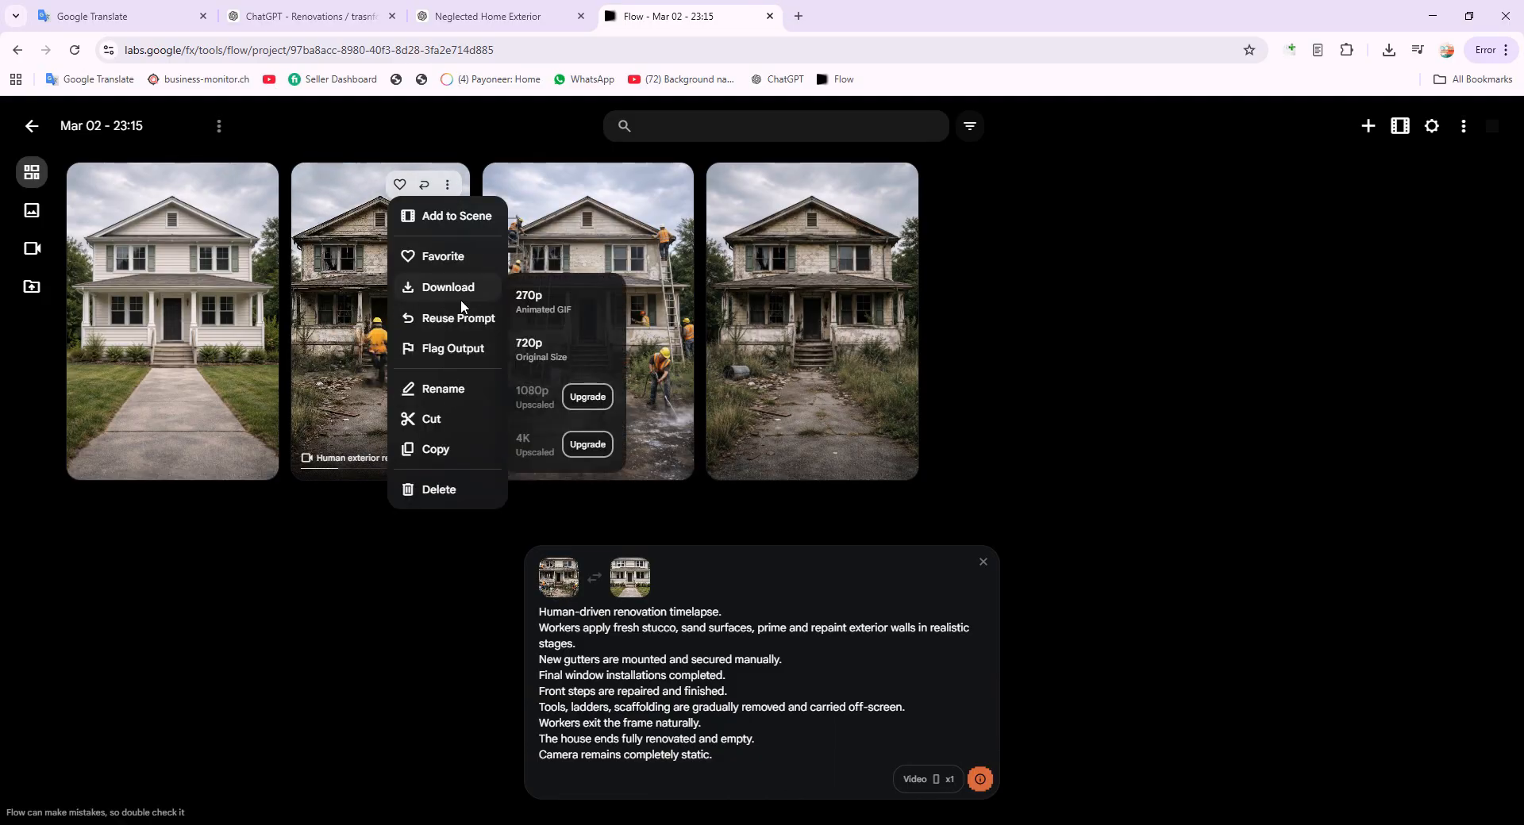
{"action": "left_click", "coordinate": [585, 407]}
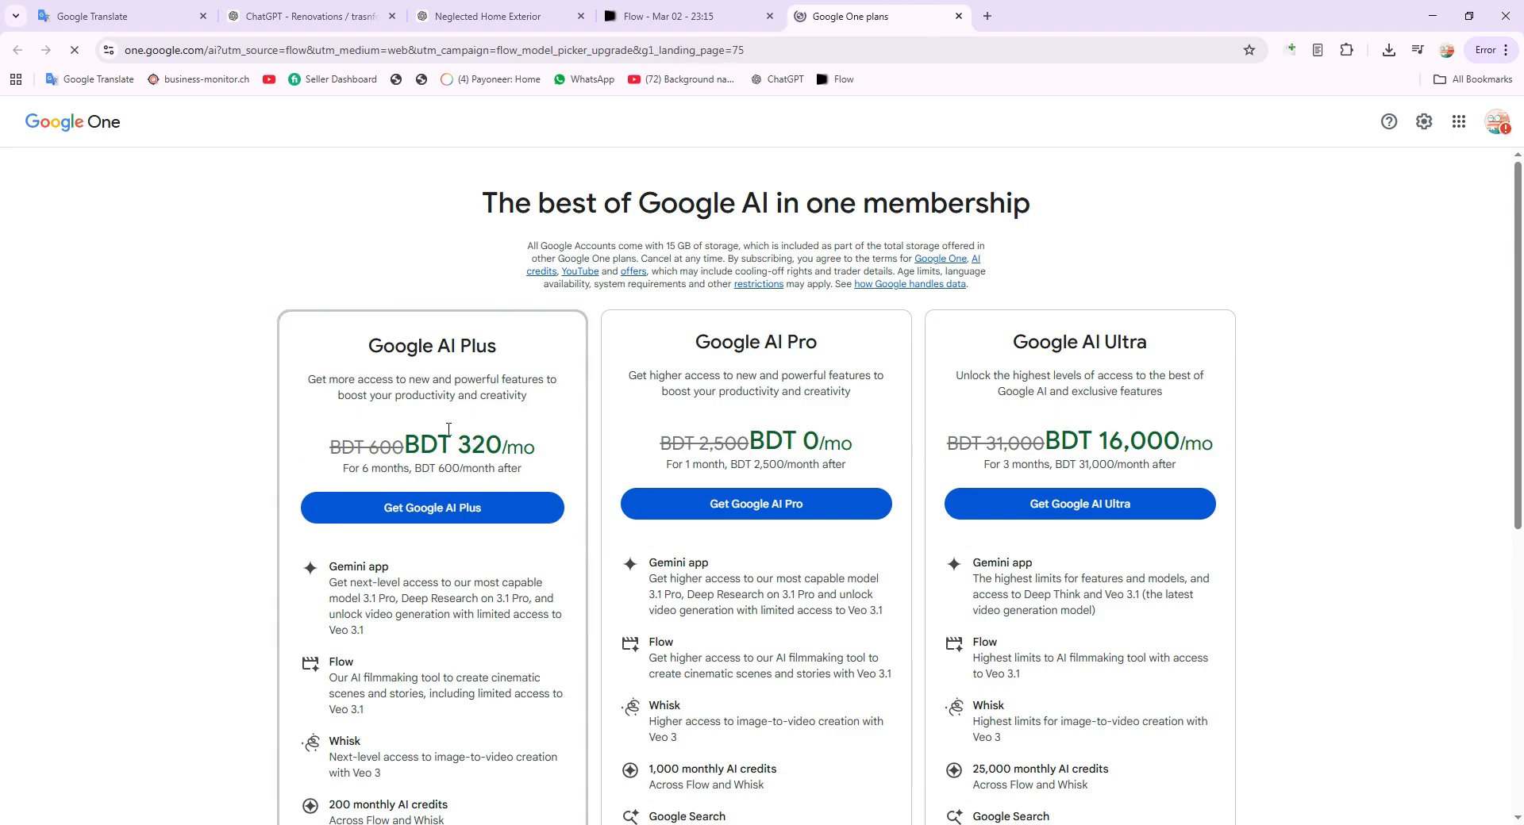
{"action": "scroll", "coordinate": [449, 429], "scroll_direction": "down", "scroll_amount": 1}
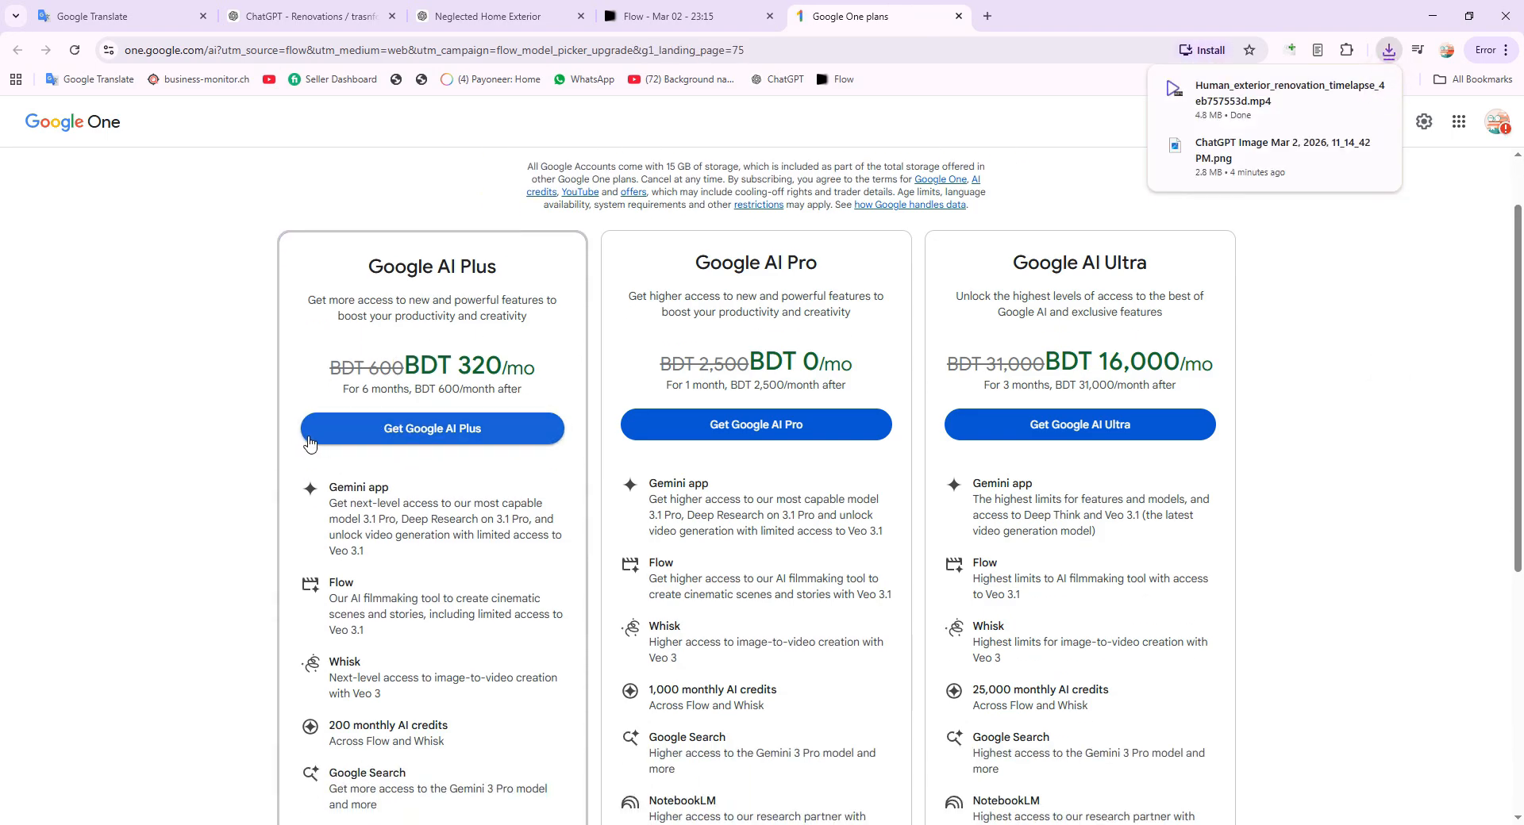
{"action": "scroll", "coordinate": [251, 438], "scroll_direction": "down", "scroll_amount": 1}
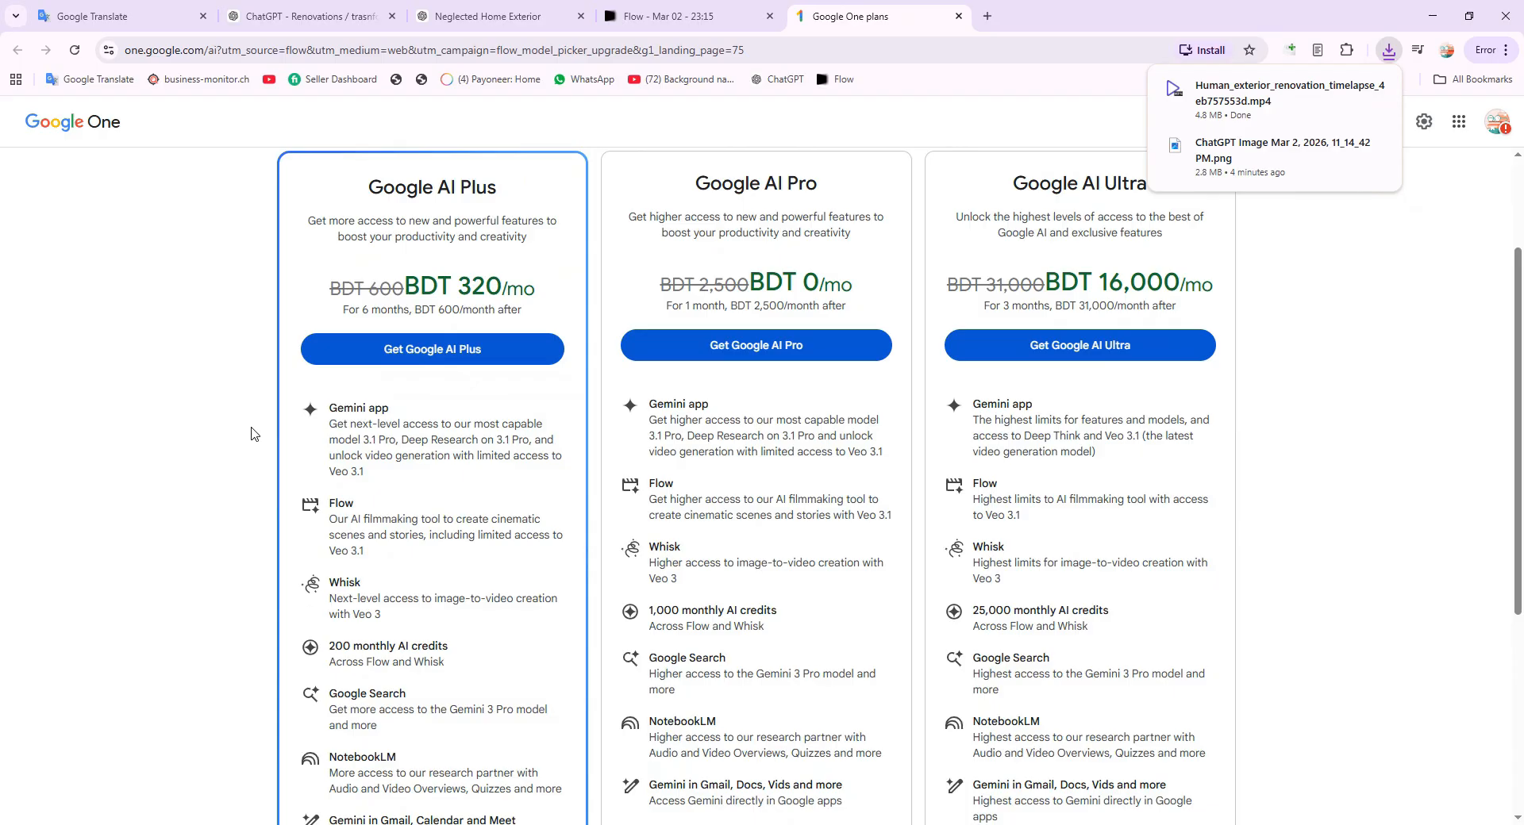
{"action": "scroll", "coordinate": [714, 366], "scroll_direction": "down", "scroll_amount": 3}
{"action": "scroll", "coordinate": [510, 417], "scroll_direction": "up", "scroll_amount": 1}
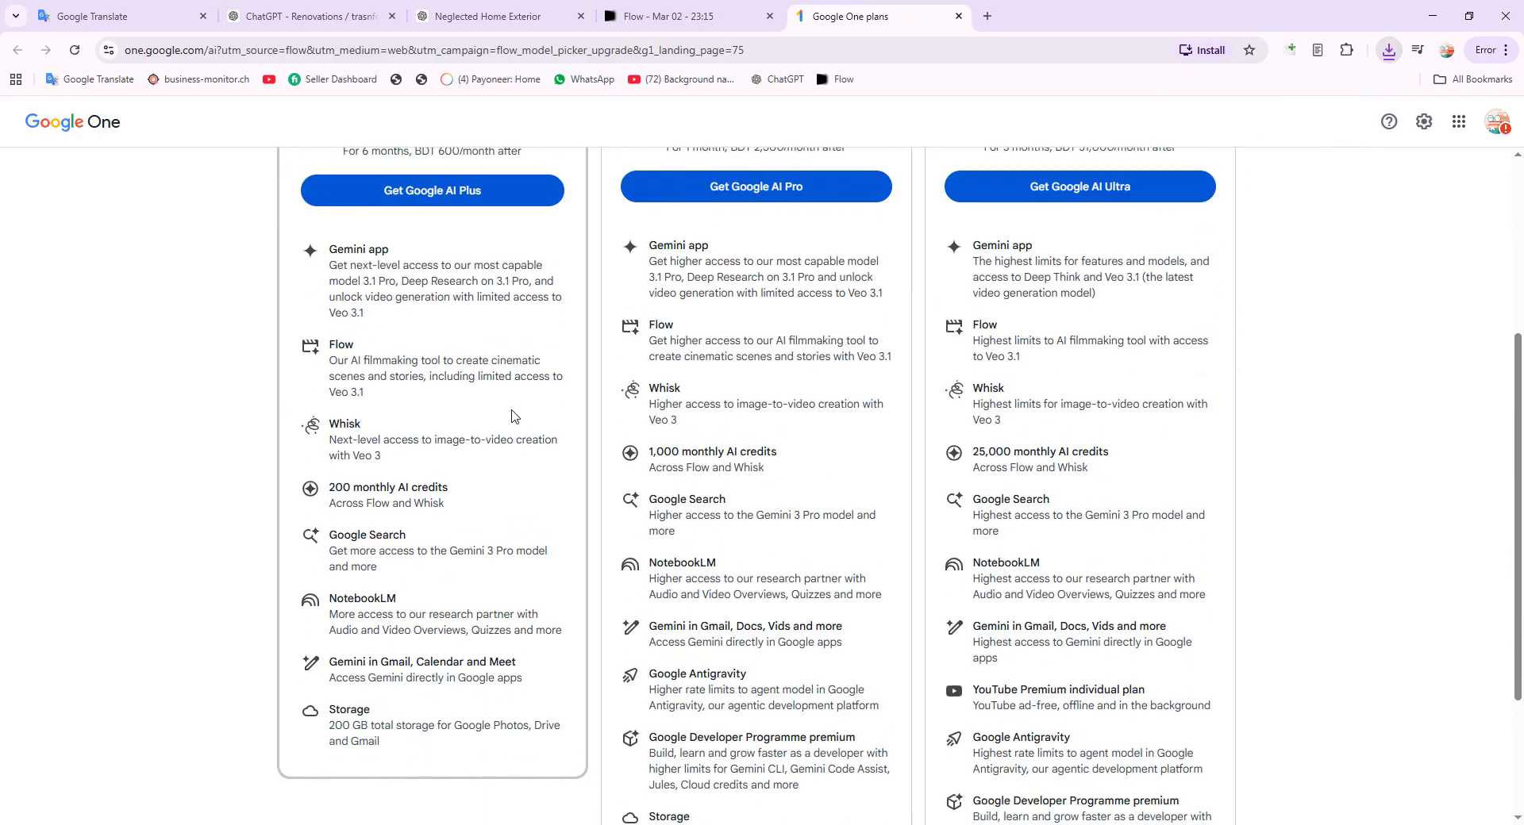
{"action": "scroll", "coordinate": [831, 394], "scroll_direction": "up", "scroll_amount": 4}
{"action": "scroll", "coordinate": [486, 415], "scroll_direction": "down", "scroll_amount": 2}
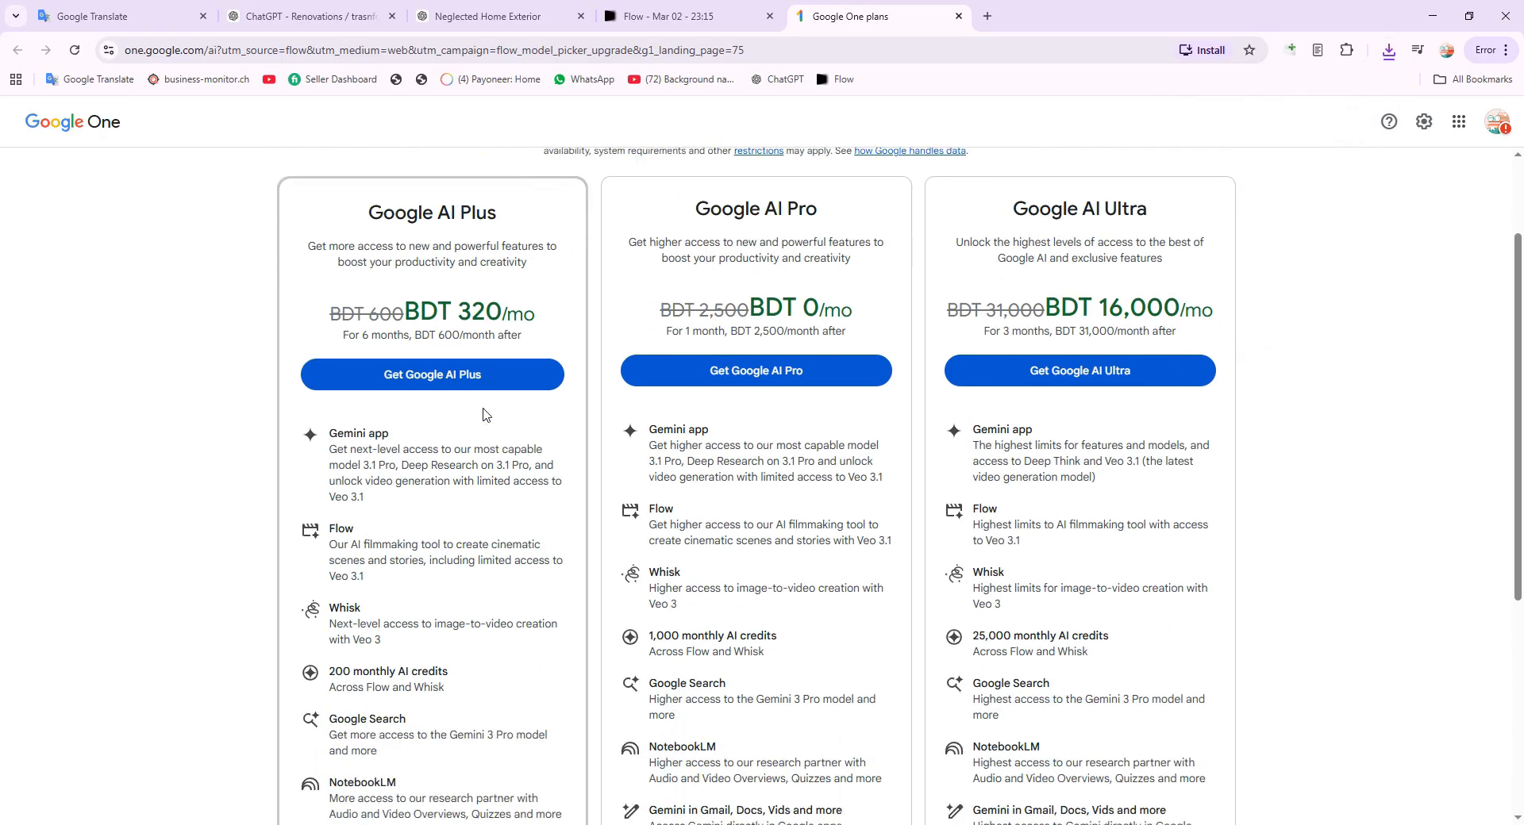
{"action": "left_click", "coordinate": [724, 10]}
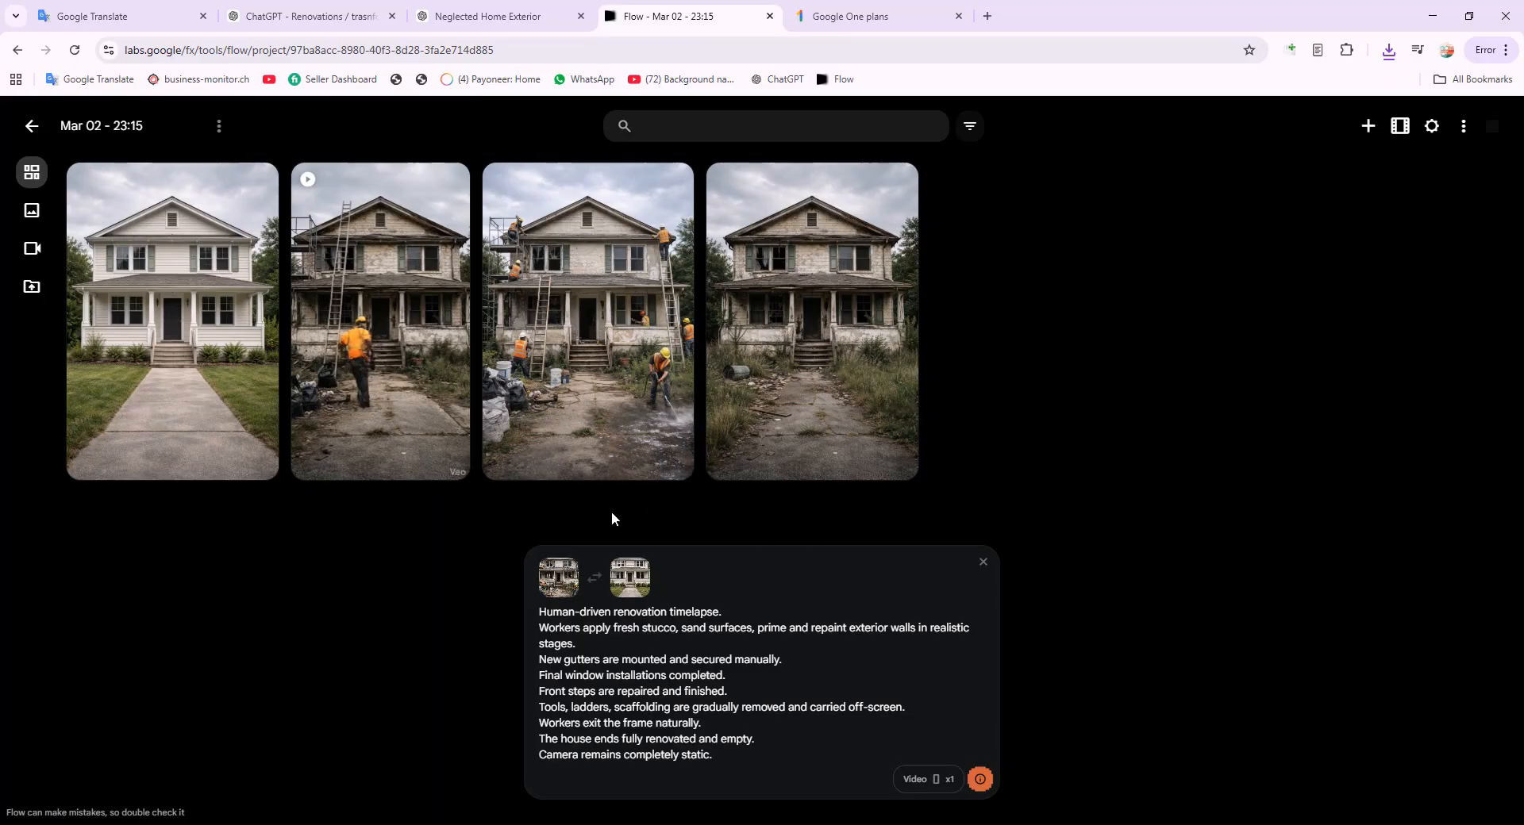